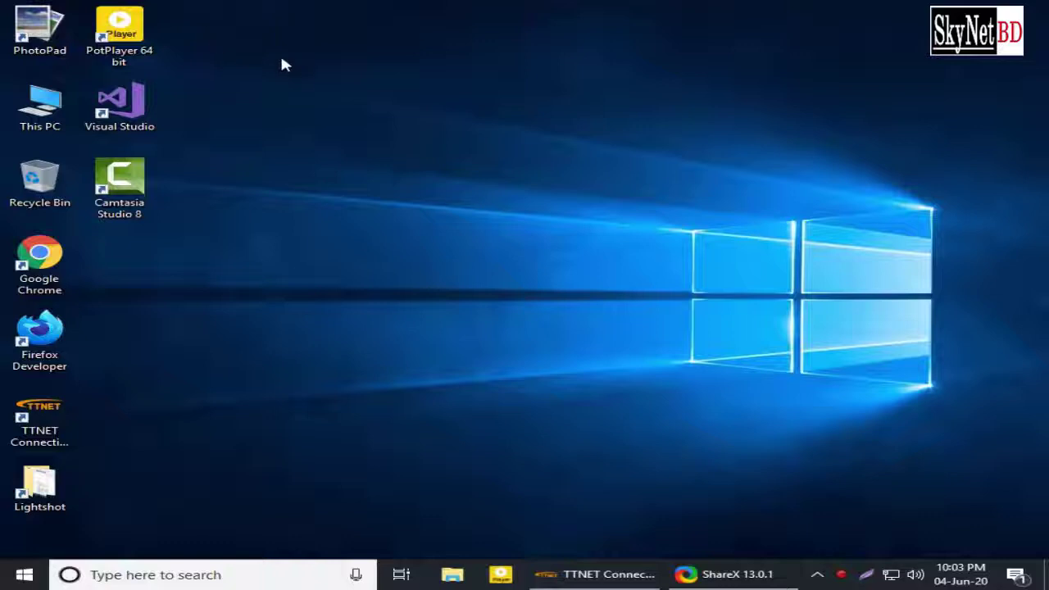
Clear the pending ShareX error notification from the Action Center
left_click(1016, 574)
left_click(971, 488)
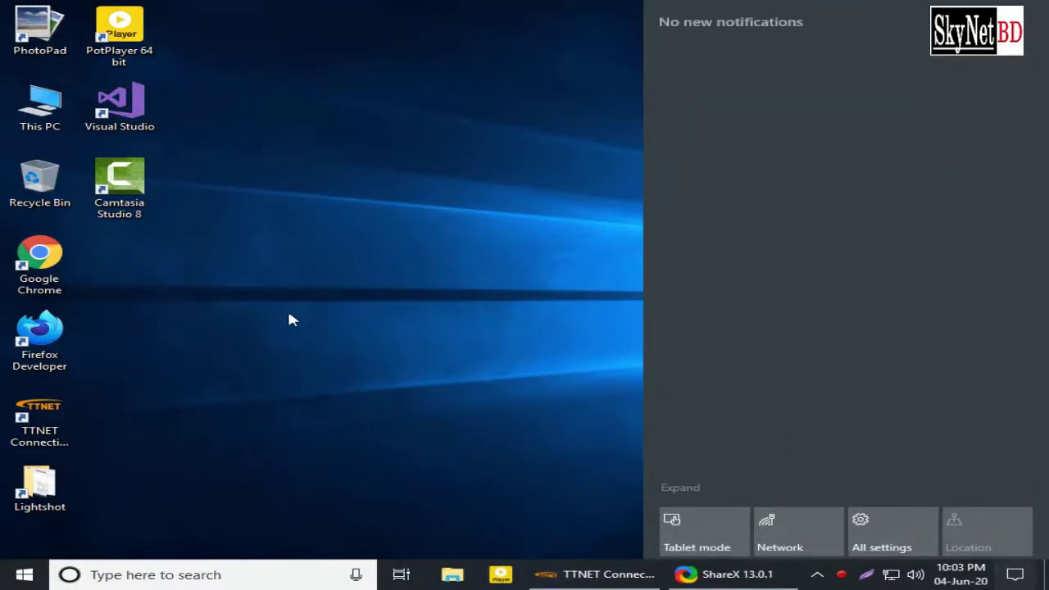
left_click(379, 326)
Refresh the desktop from its right-click menu
right_click(381, 99)
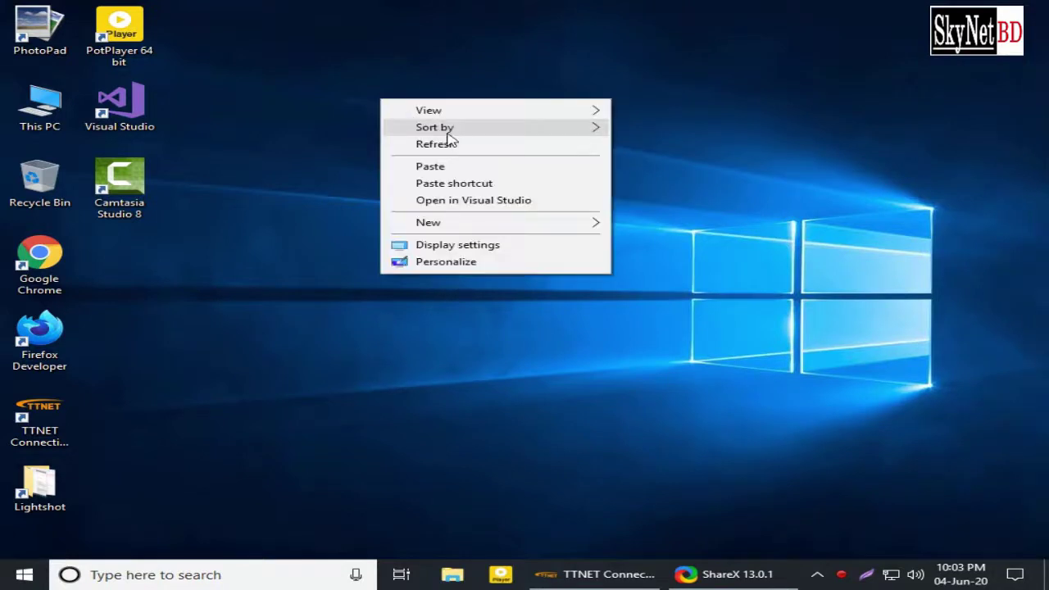
mouse_move(440, 128)
left_click(457, 145)
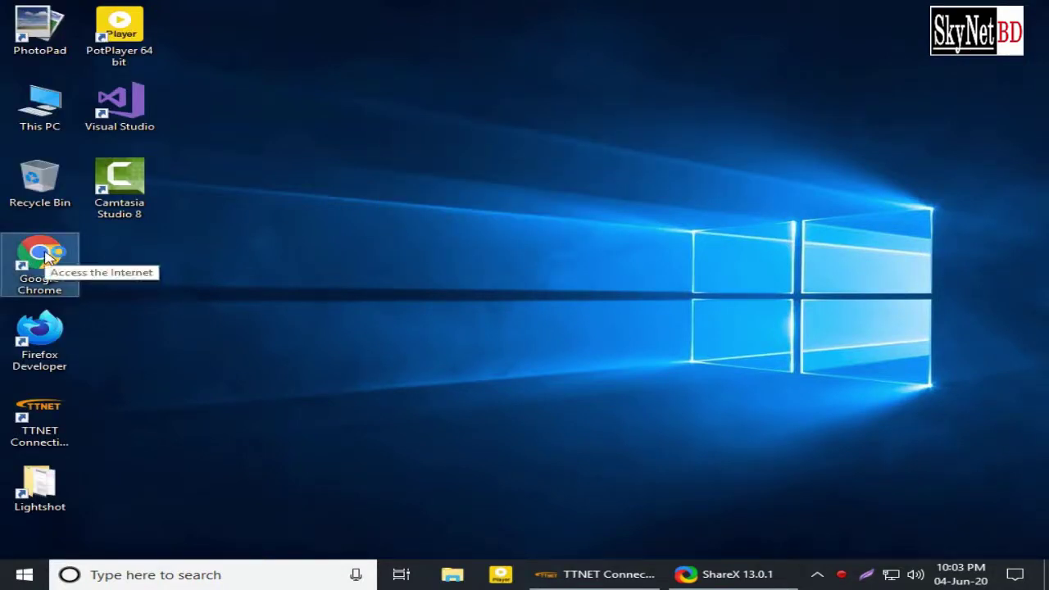
Launch Google Chrome from the desktop and go to unity.com
double_click(46, 256)
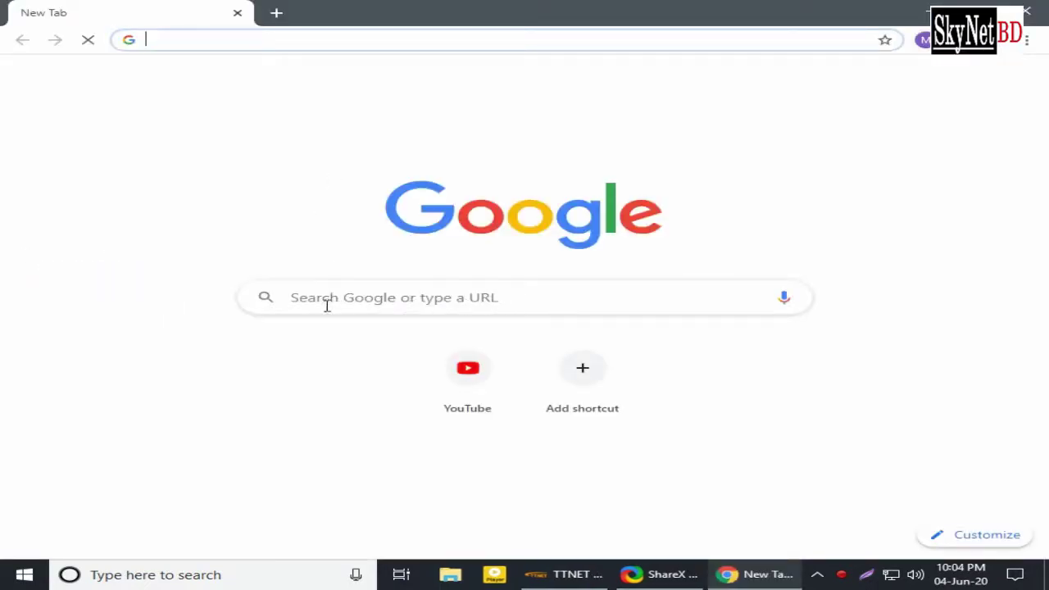
left_click(415, 37)
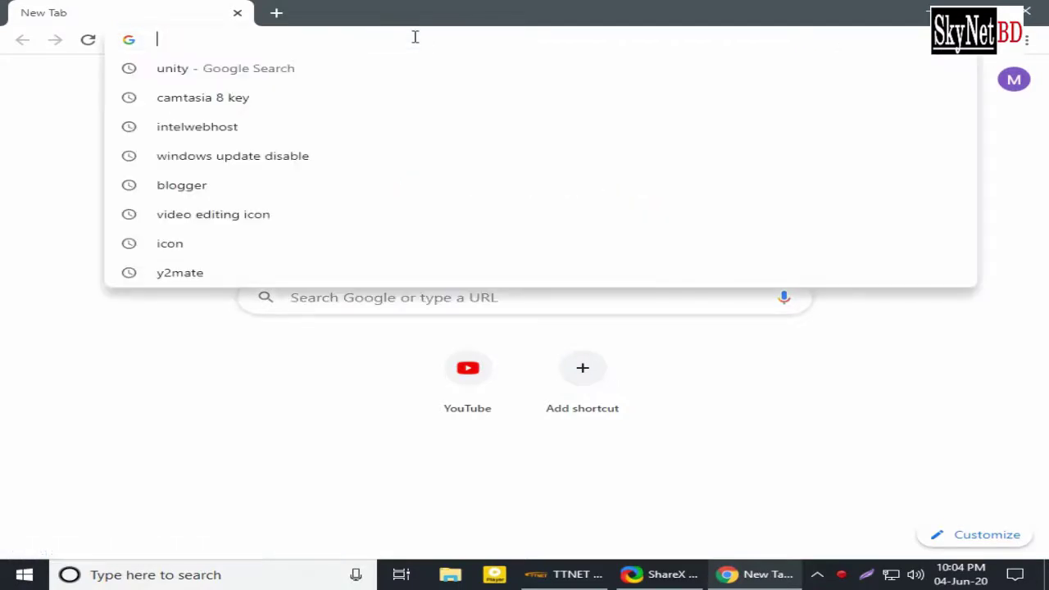
type("uni")
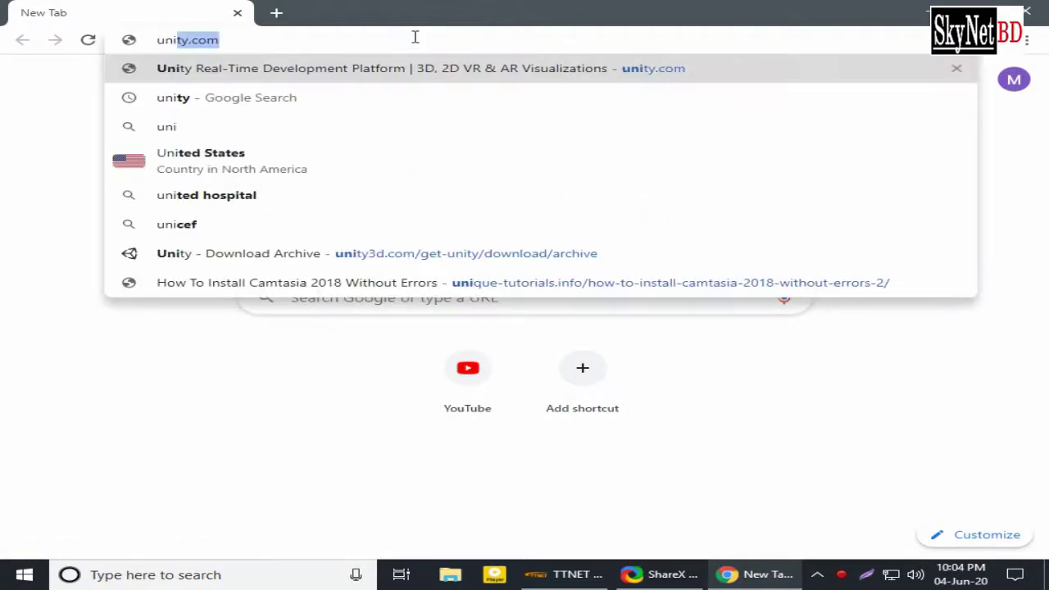
type("ty.co")
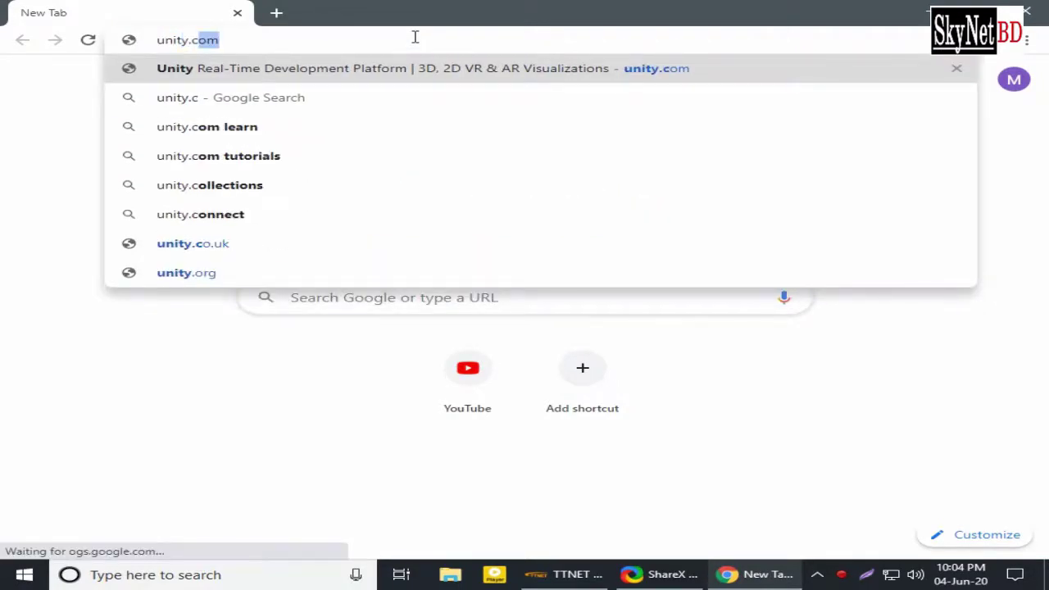
type("m")
key("Return")
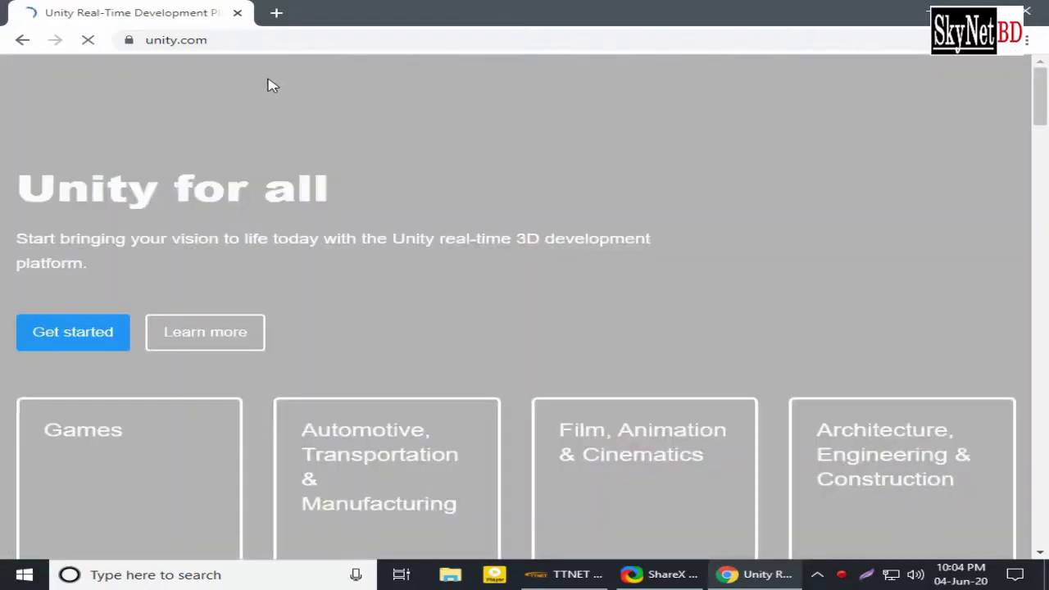
Scroll the store plans page and switch to the Individual plans, showing Student and Personal as Free
scroll(205, 237, "down", 1)
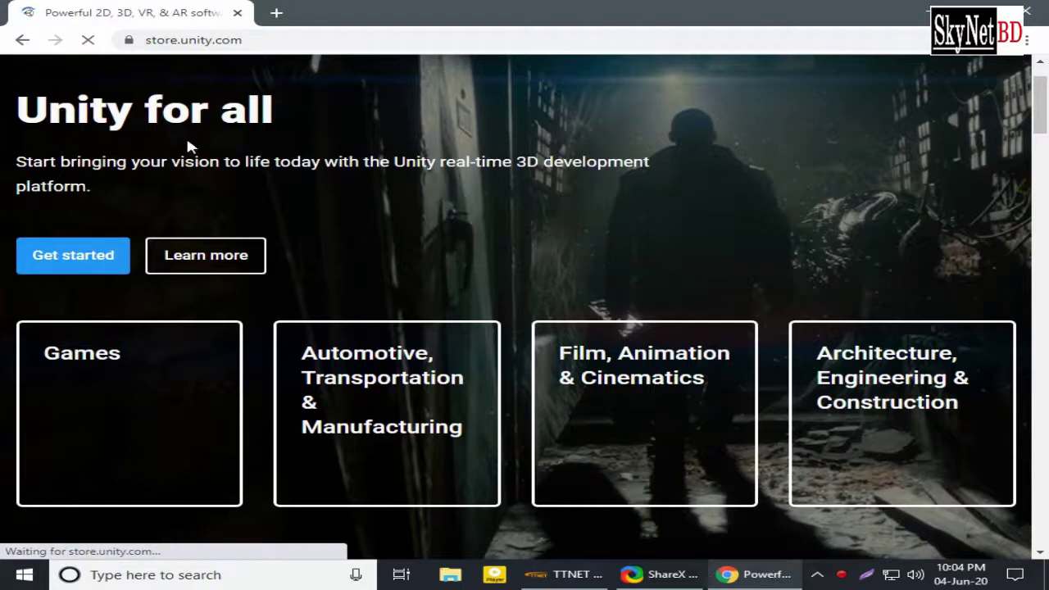
scroll(295, 213, "down", 2)
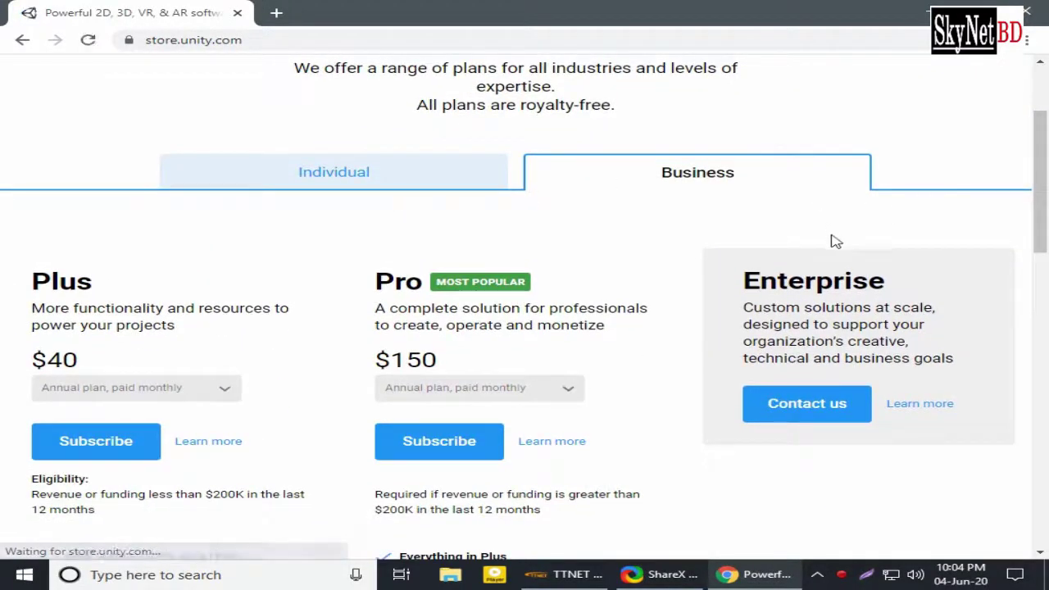
left_click_drag(738, 283, 913, 289)
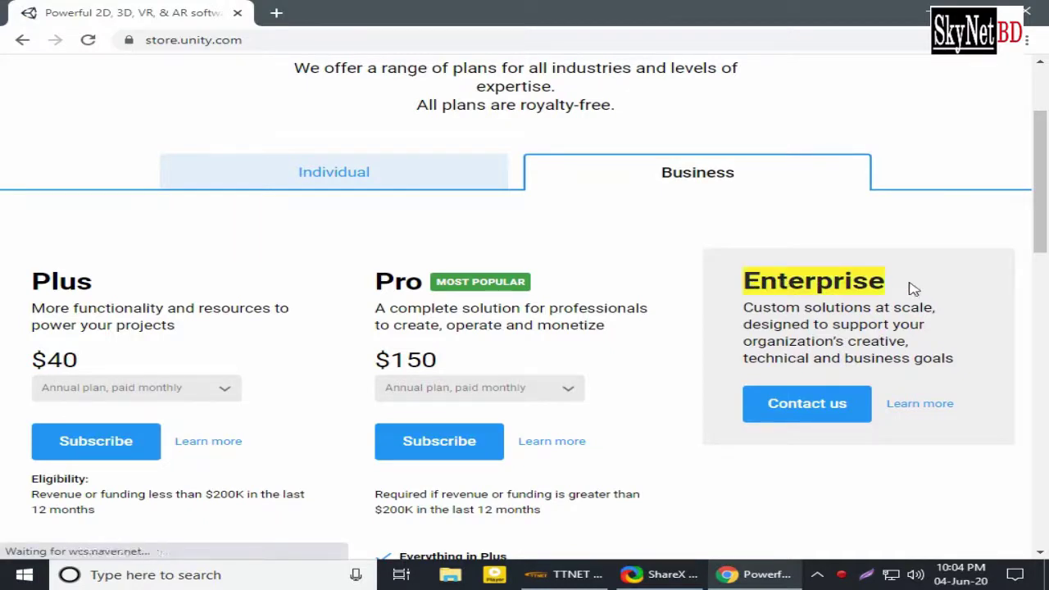
left_click(352, 178)
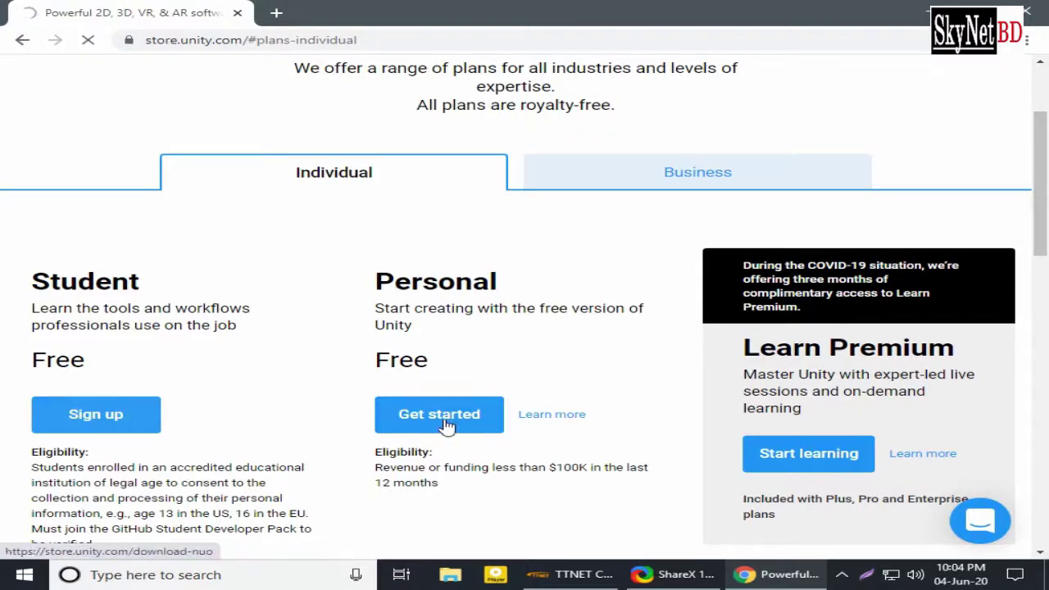
Open the Unity Student plan page through its Sign up button and skim it
left_click(112, 433)
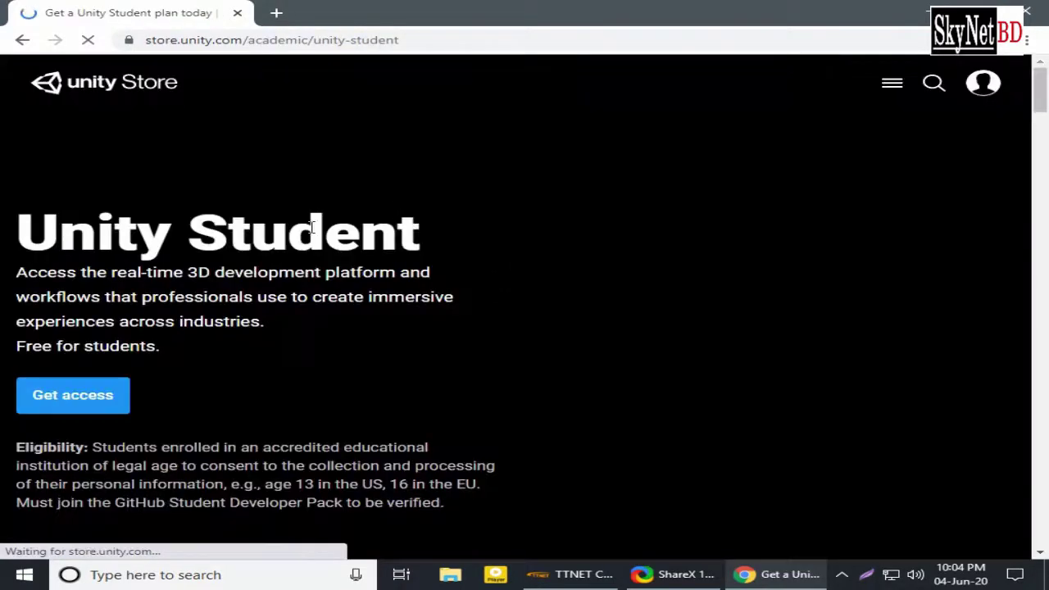
scroll(506, 306, "down", 5)
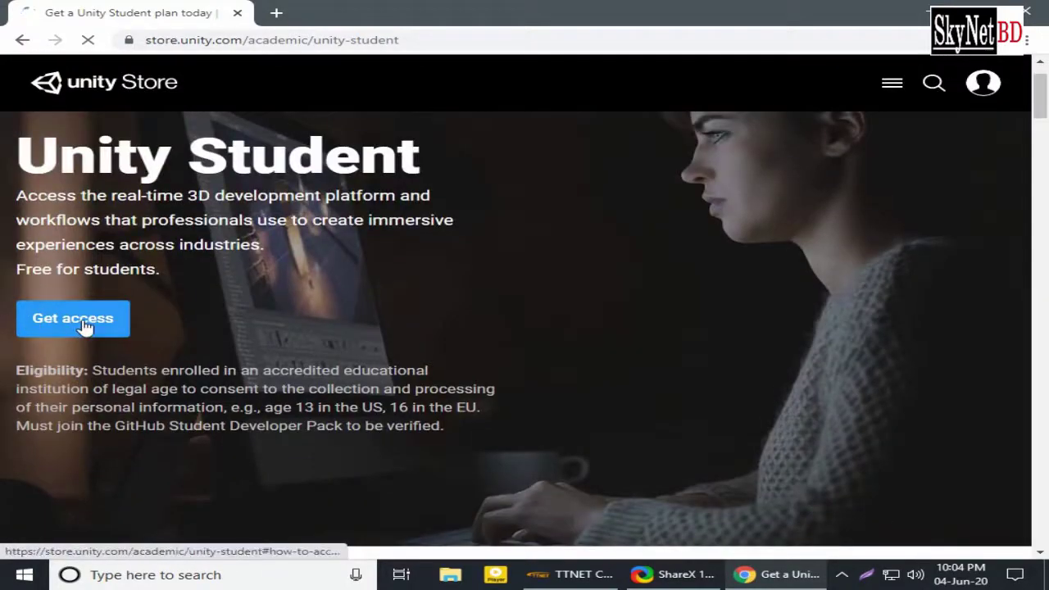
scroll(84, 325, "down", 2)
scroll(84, 326, "down", 4)
scroll(511, 374, "down", 5)
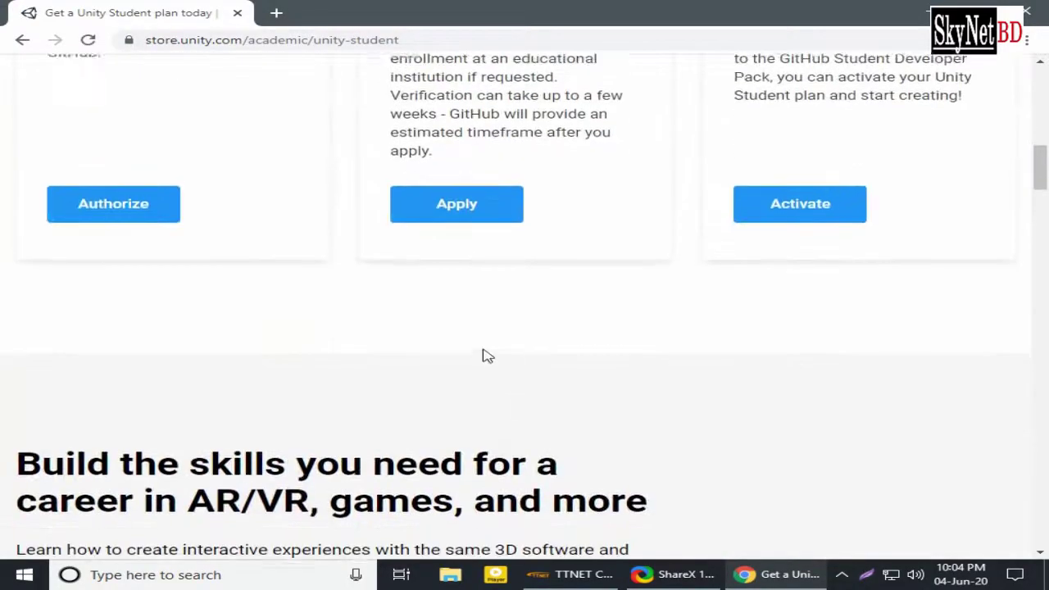
scroll(485, 353, "up", 3)
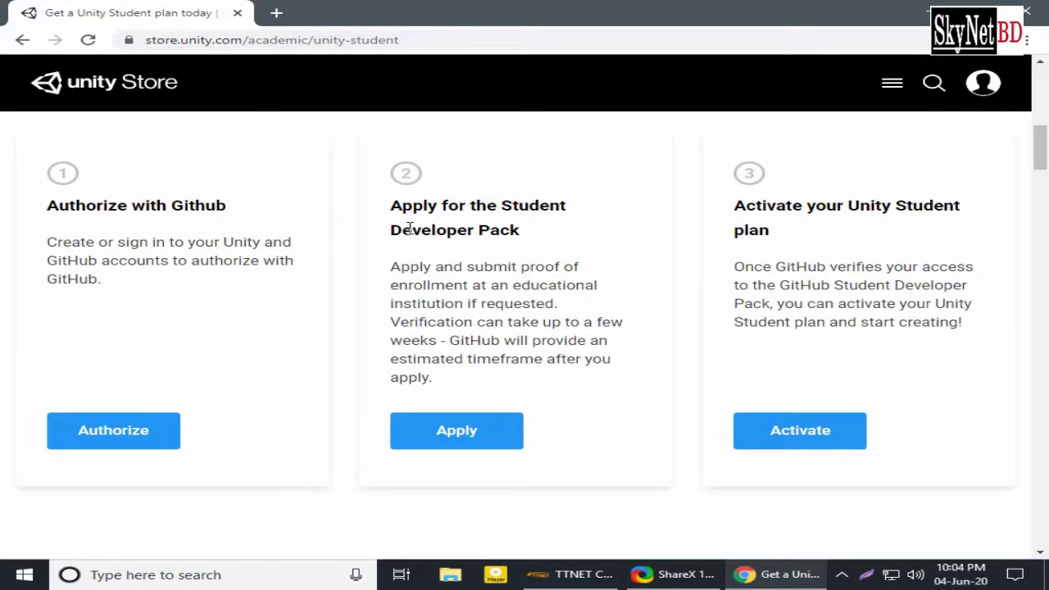
Highlight the Student Developer Pack and activation step headings, then scroll to the footer
left_click_drag(410, 230, 564, 239)
left_click_drag(776, 207, 1004, 214)
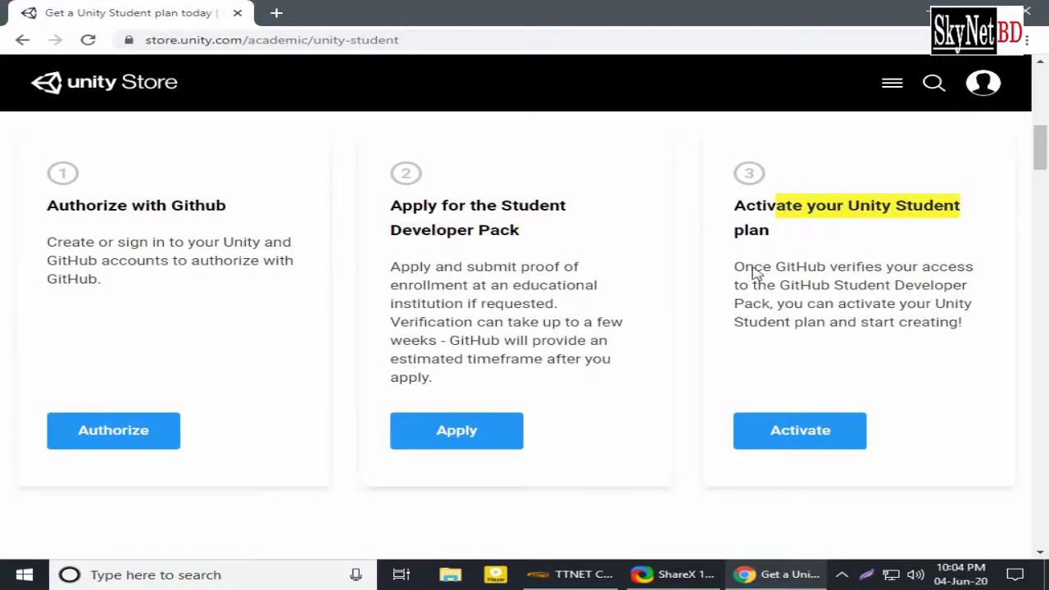
scroll(434, 218, "down", 4)
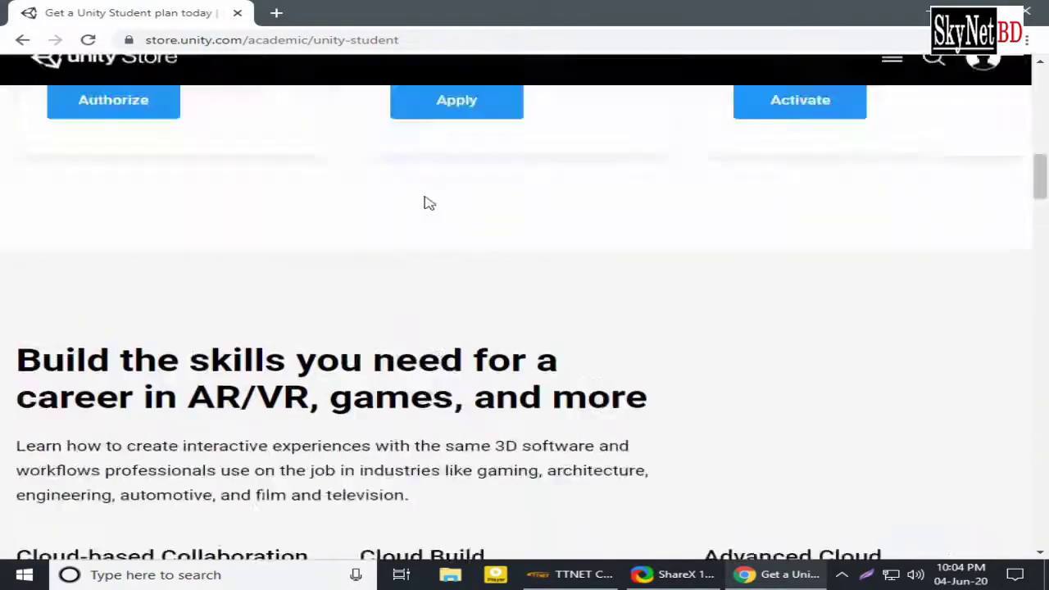
scroll(467, 295, "down", 5)
scroll(497, 304, "down", 5)
scroll(497, 304, "down", 5)
scroll(497, 304, "down", 5)
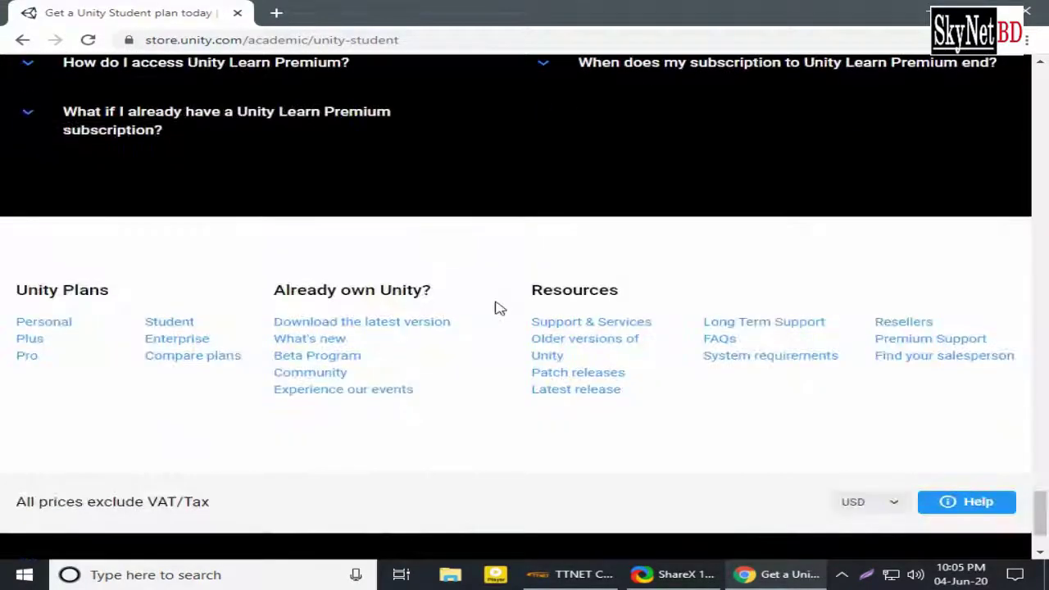
scroll(496, 309, "down", 3)
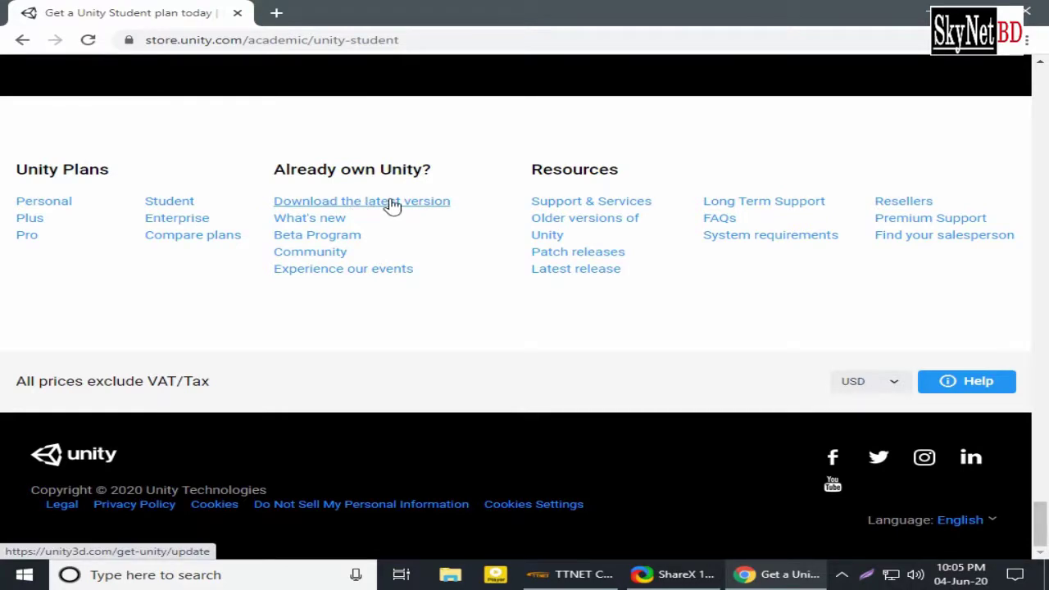
Open the Download Unity 2019.3.15 page and highlight its two Unity Hub download lines
left_click(369, 202)
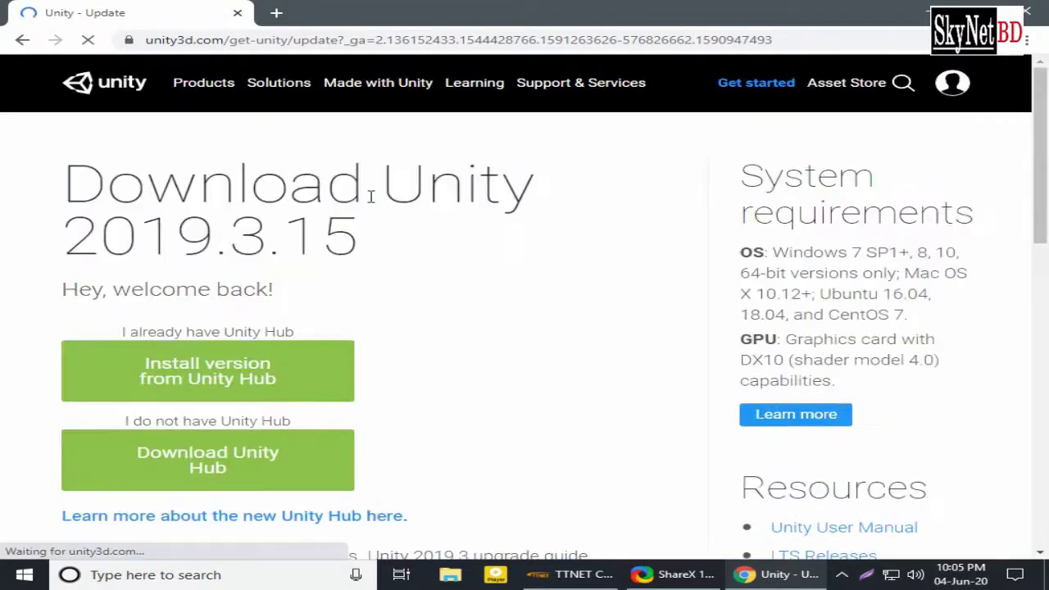
scroll(350, 287, "down", 1)
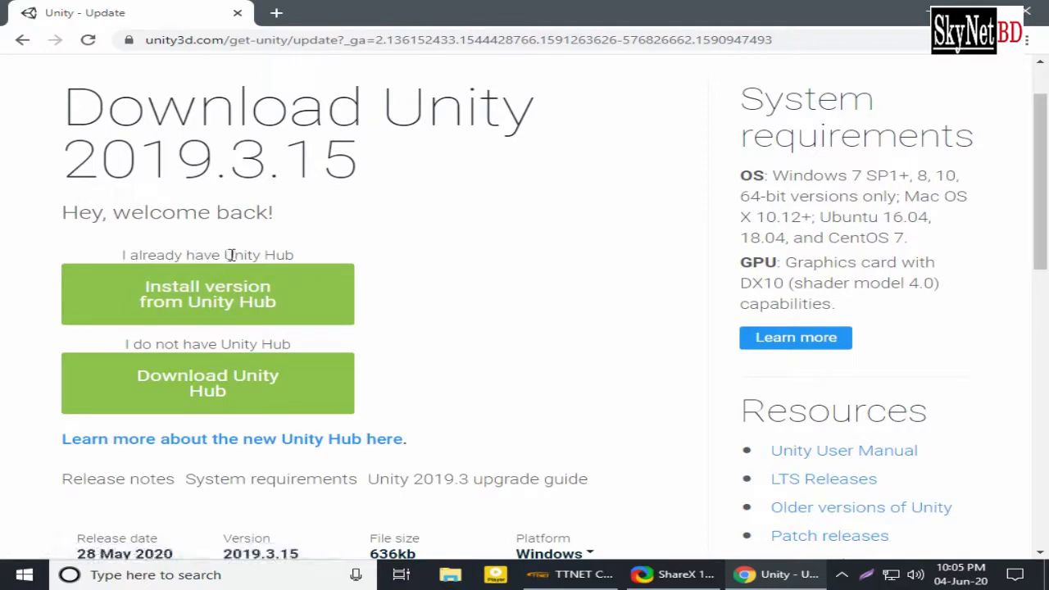
left_click_drag(231, 255, 336, 257)
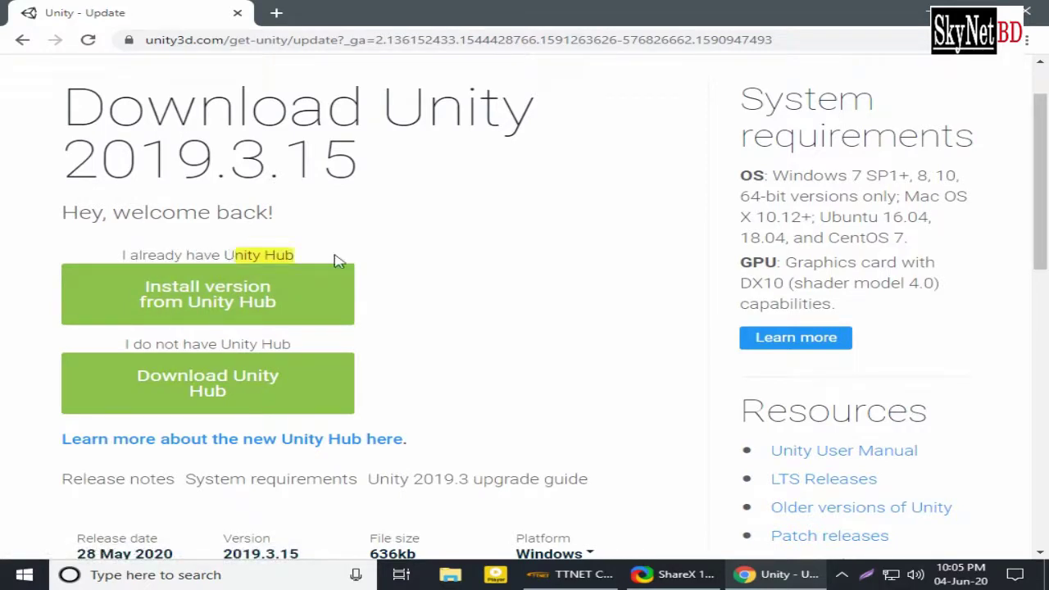
left_click(188, 254)
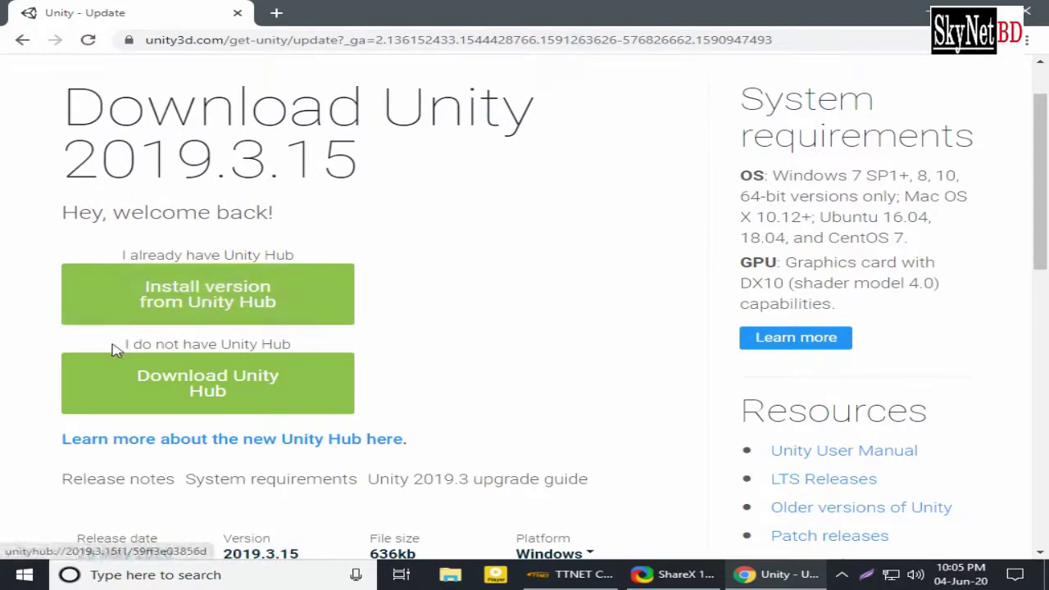
left_click_drag(125, 348, 281, 344)
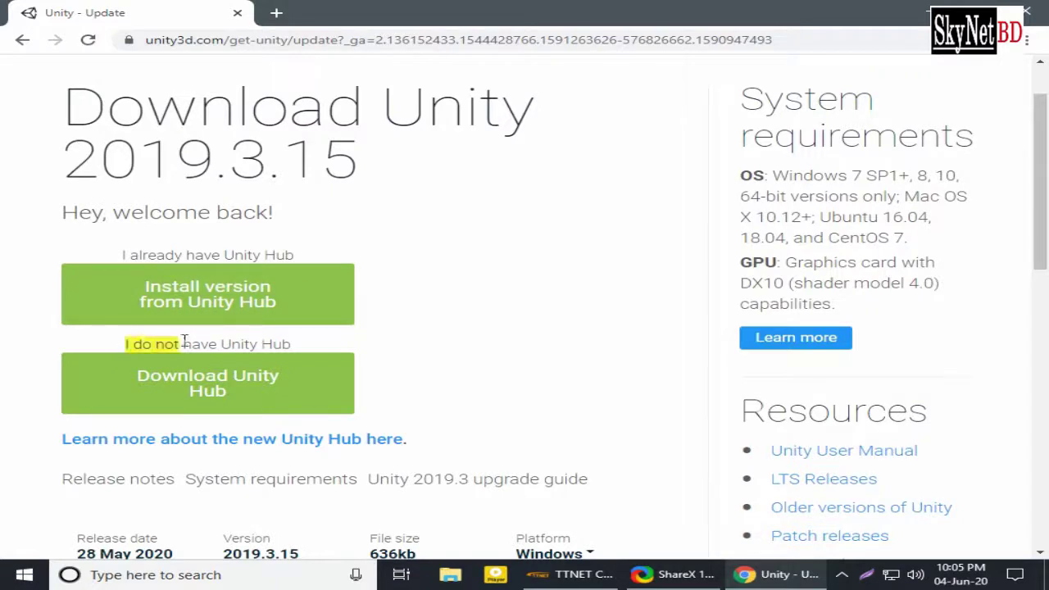
left_click(278, 343)
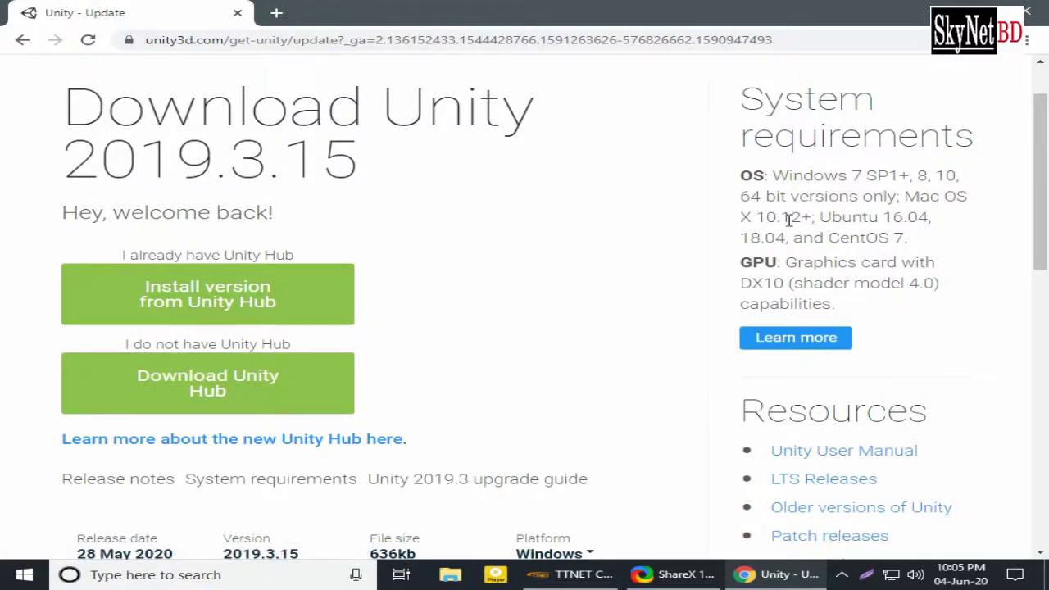
scroll(836, 262, "down", 2)
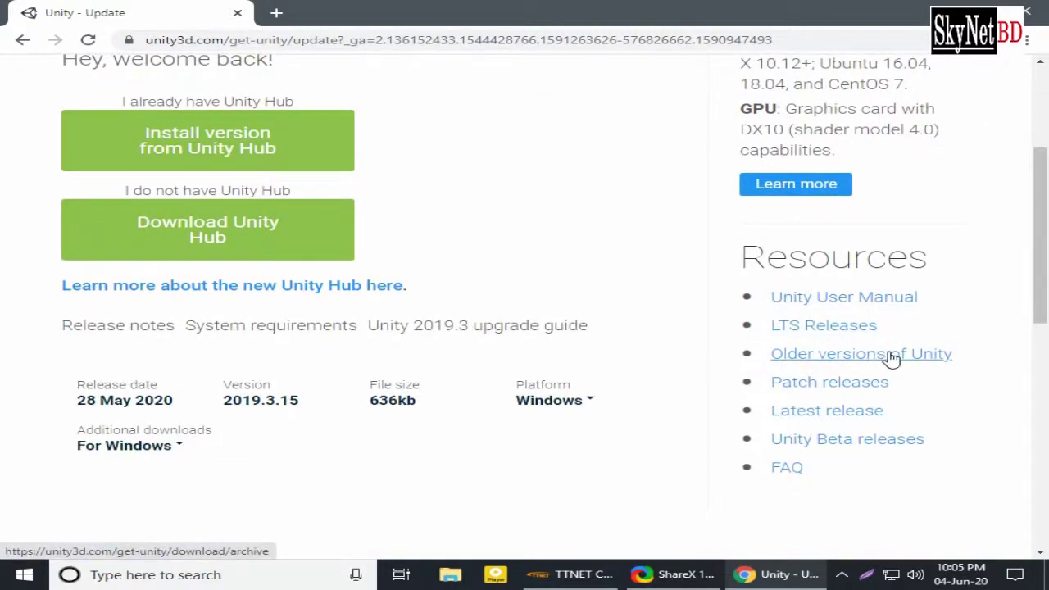
Open the Download Archive of older Unity versions and scroll to the version tabs
left_click(947, 355)
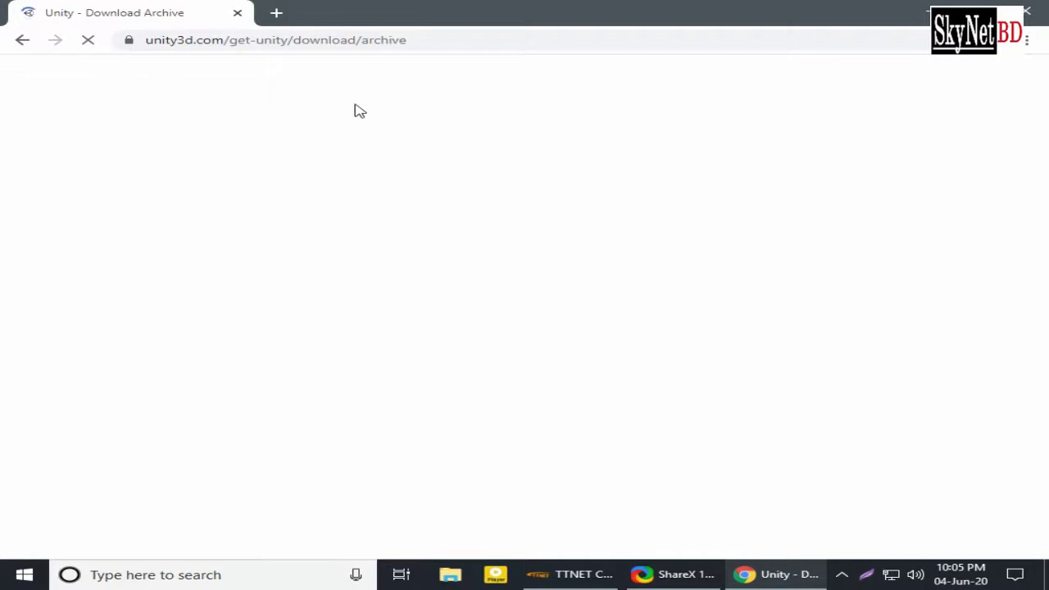
scroll(418, 311, "down", 3)
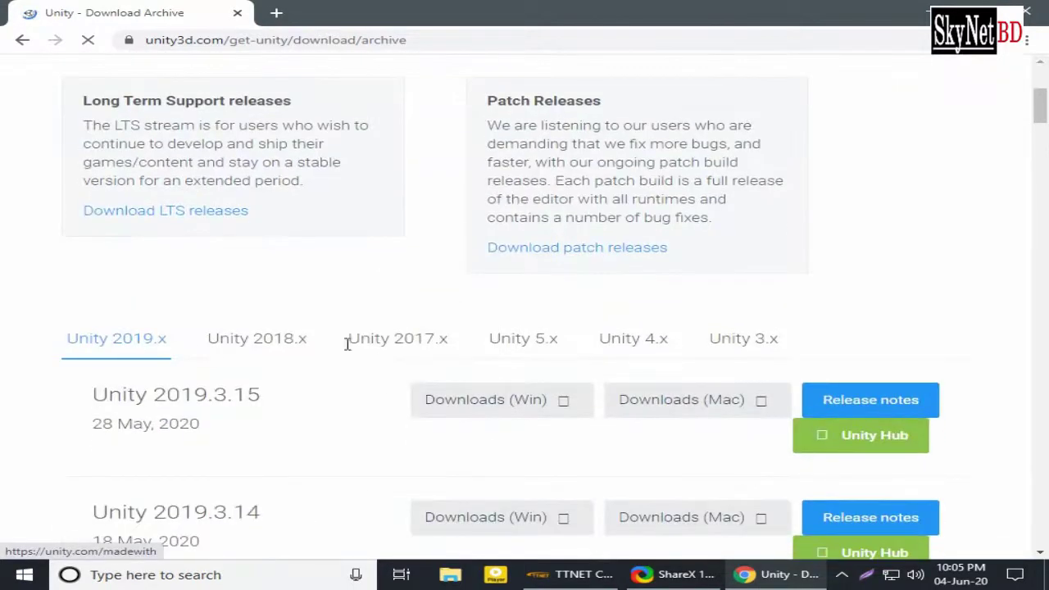
scroll(144, 406, "down", 2)
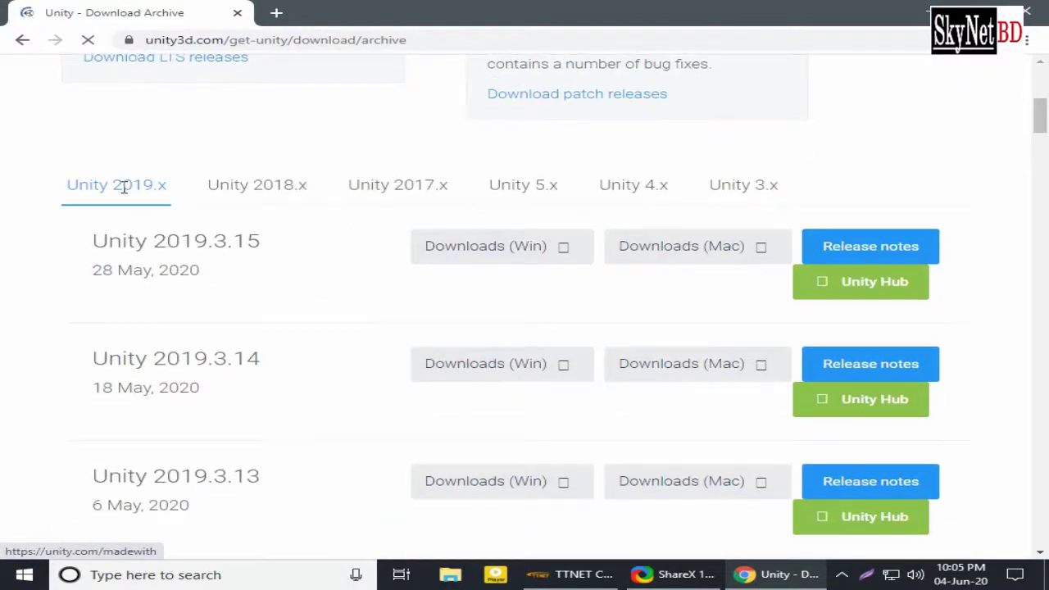
scroll(246, 394, "down", 5)
scroll(262, 434, "up", 6)
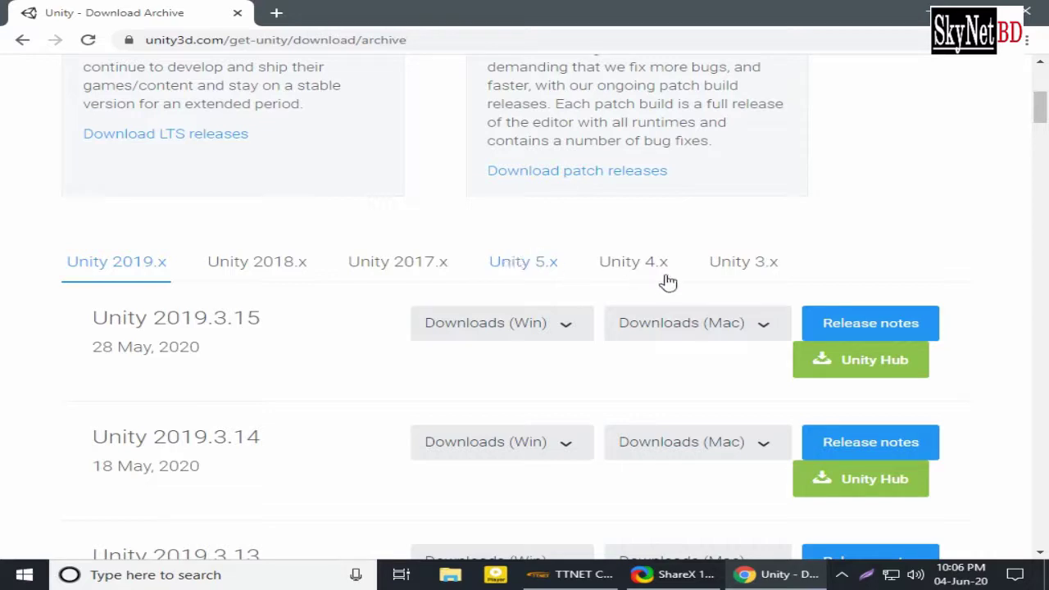
Show the Unity 5.x releases and highlight the 5.6.6 version and its release year
left_click(531, 273)
scroll(131, 385, "down", 3)
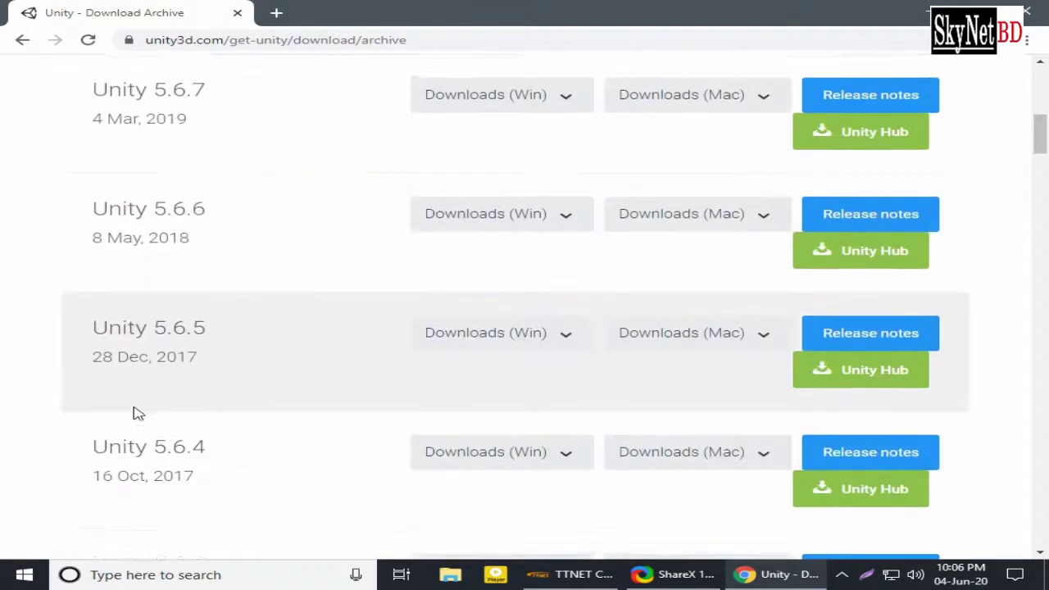
scroll(164, 332, "down", 1)
scroll(175, 336, "up", 2)
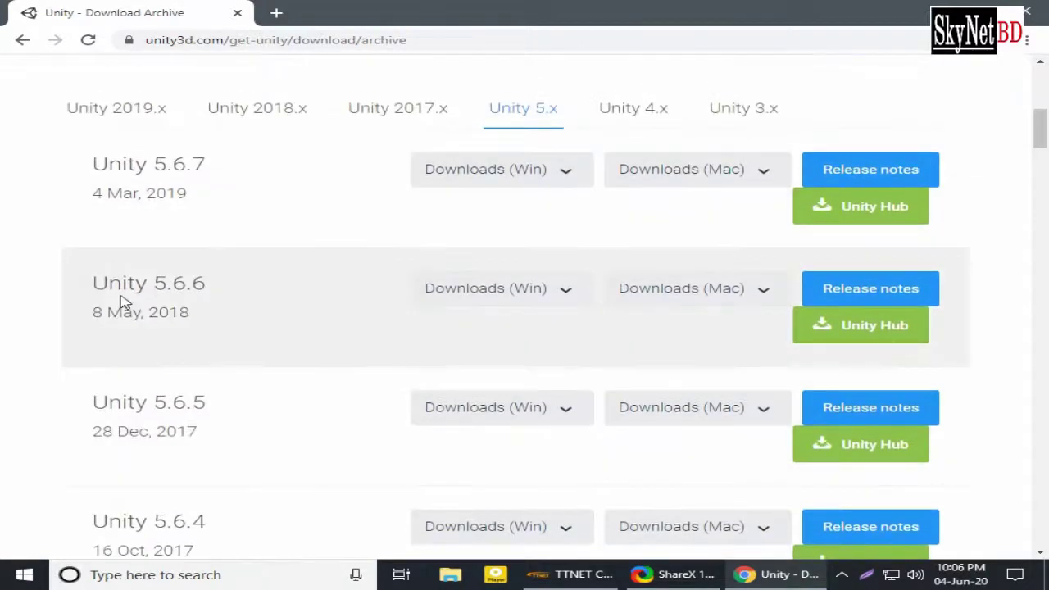
left_click(123, 283)
left_click_drag(154, 283, 201, 284)
left_click_drag(150, 313, 180, 313)
scroll(134, 206, "up", 1)
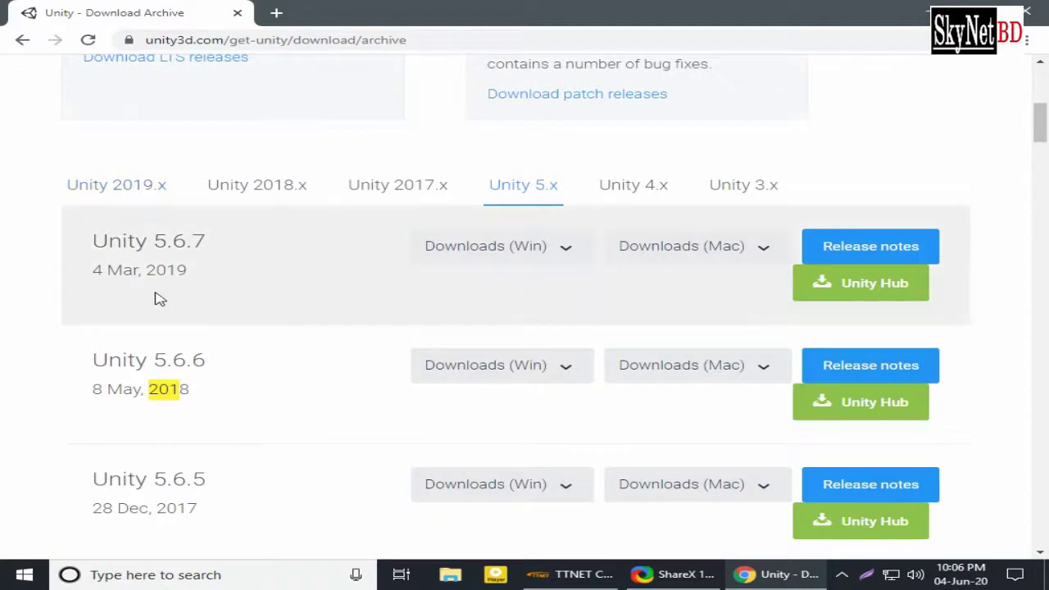
Expand the Windows download options for Unity 5.6.6
left_click(556, 382)
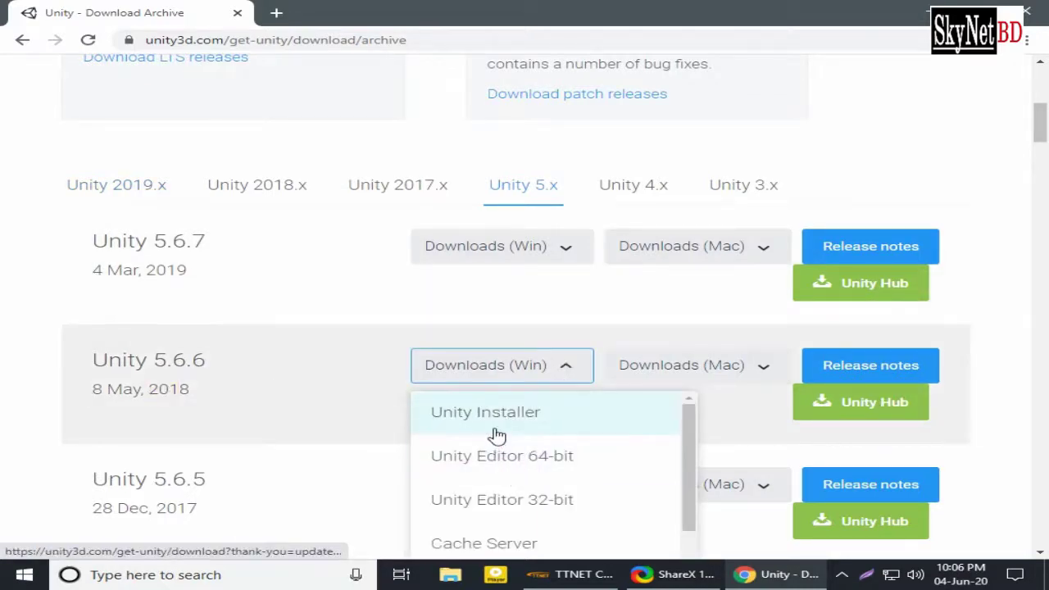
scroll(497, 422, "down", 1)
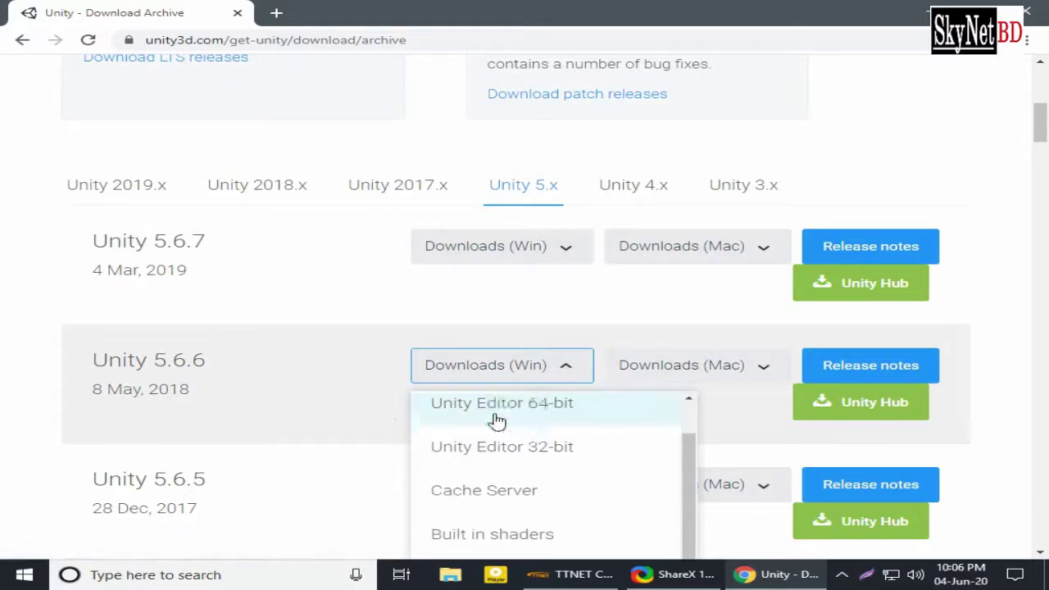
scroll(501, 414, "up", 1)
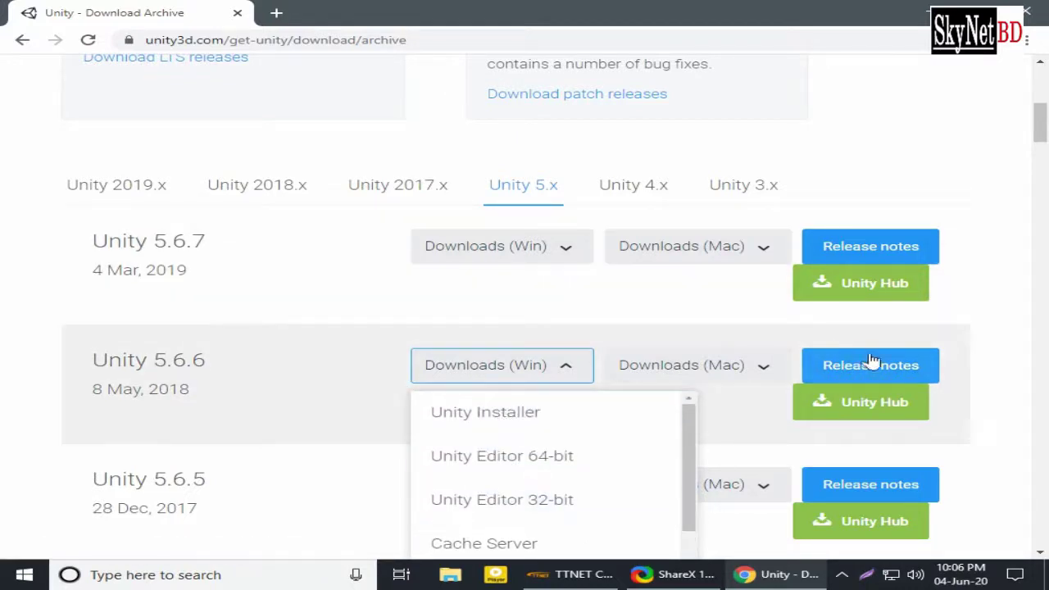
scroll(871, 358, "down", 1)
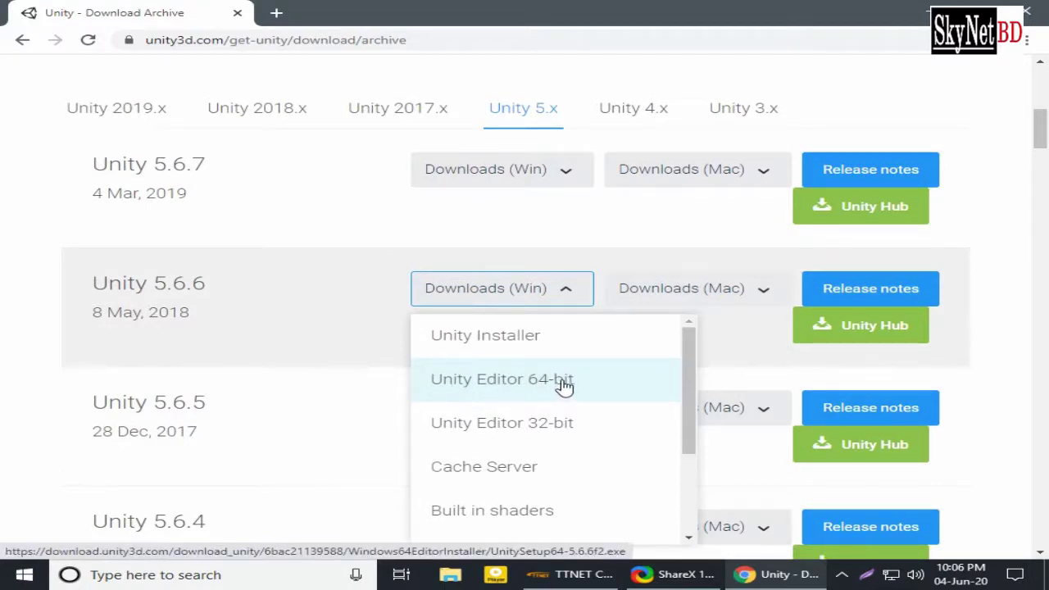
scroll(499, 459, "down", 2)
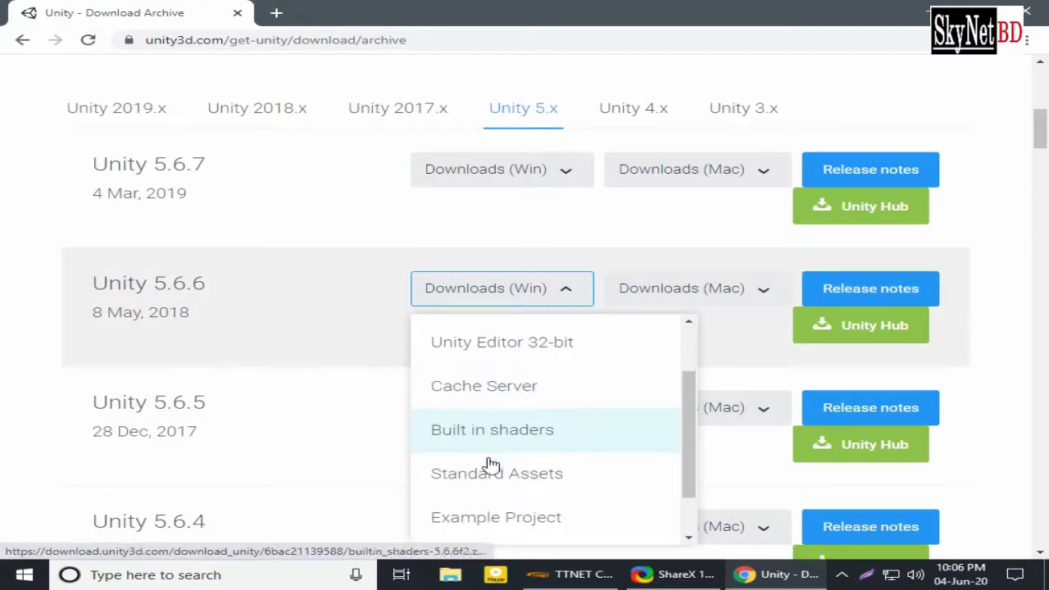
scroll(492, 475, "down", 2)
scroll(414, 297, "up", 2)
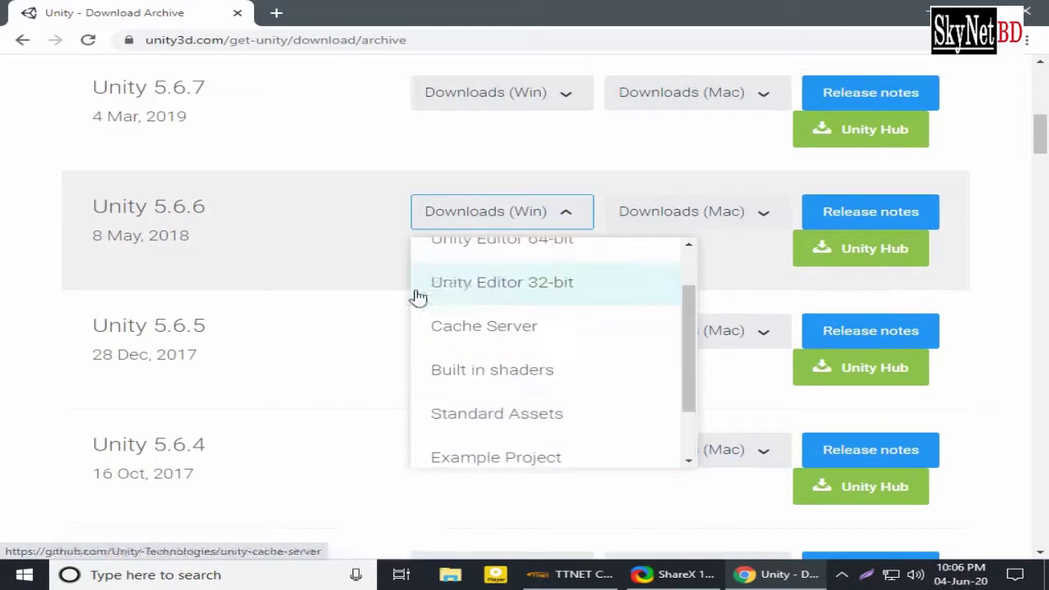
Look over the Mac download options for Unity 5.6.6, then close them
left_click(330, 270)
left_click(762, 215)
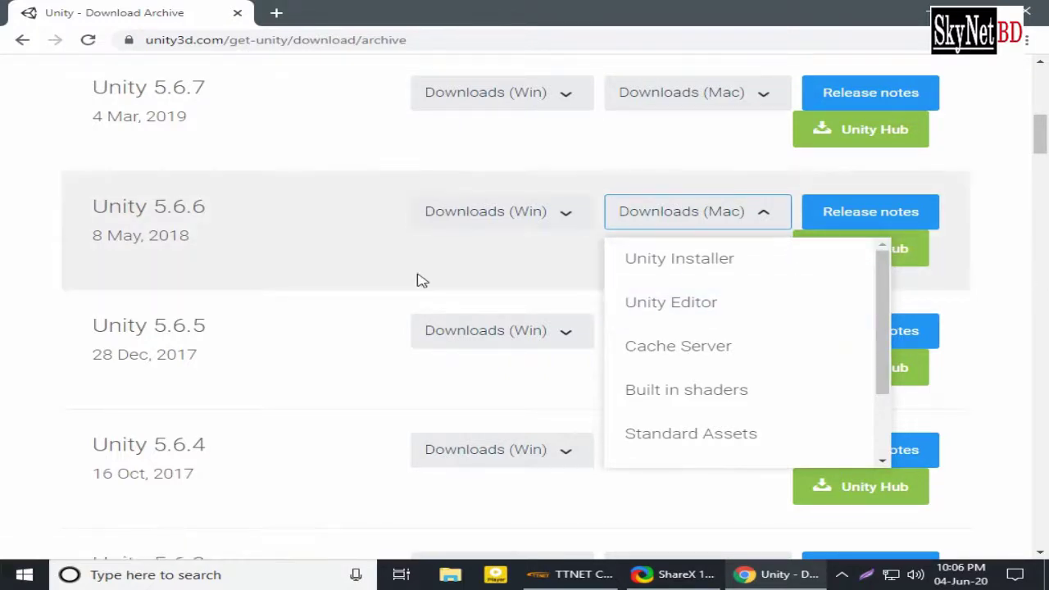
left_click(321, 291)
scroll(344, 284, "down", 5)
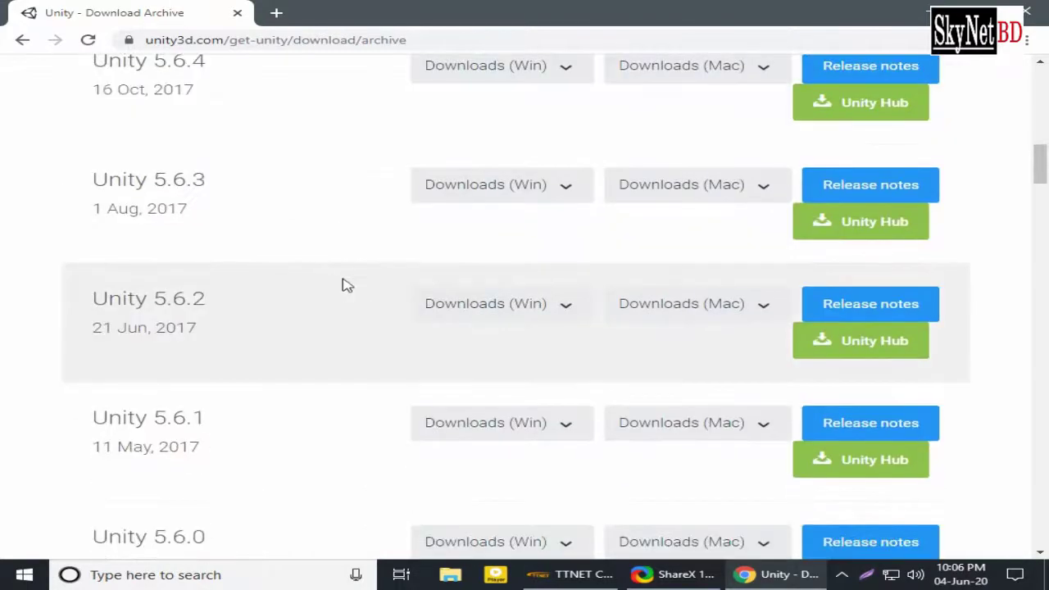
scroll(522, 270, "down", 3)
scroll(521, 271, "down", 8)
scroll(656, 227, "up", 7)
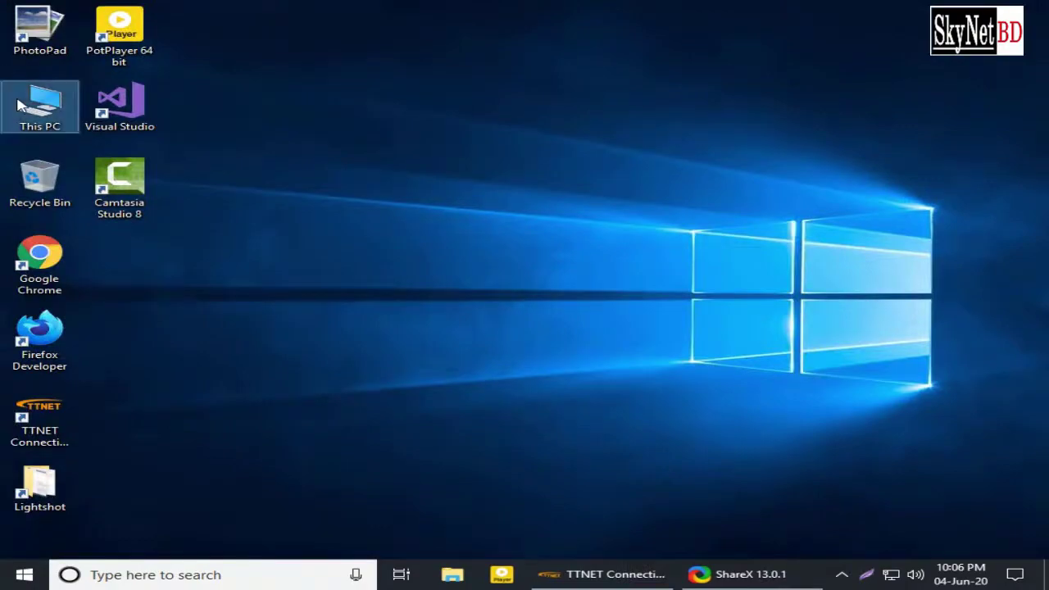
Browse to D:\windows-Software\unity18.5x and select UnitySetup64-5.6.6f2.exe
double_click(40, 107)
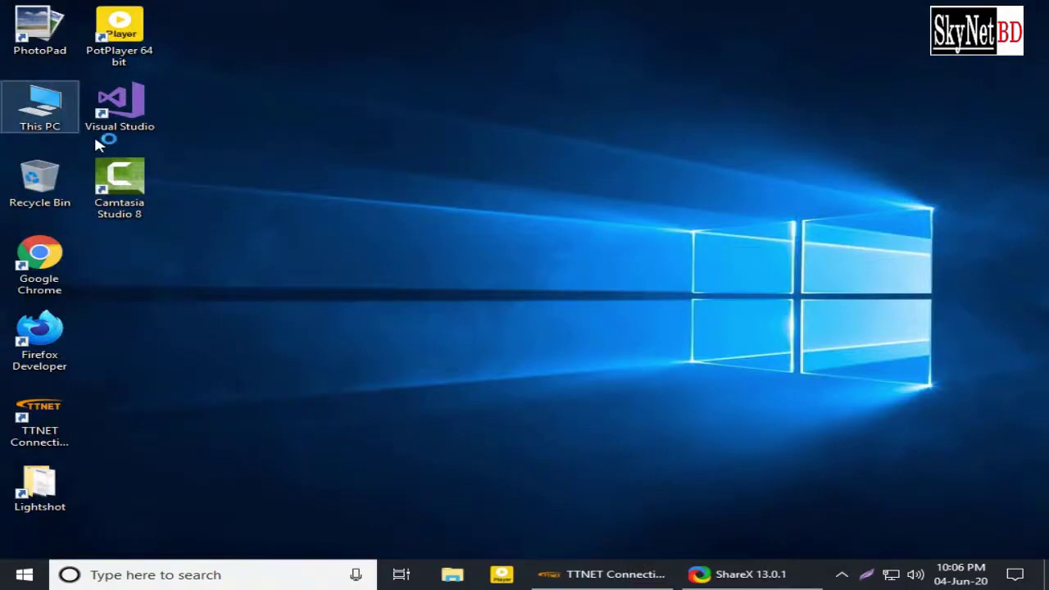
double_click(574, 266)
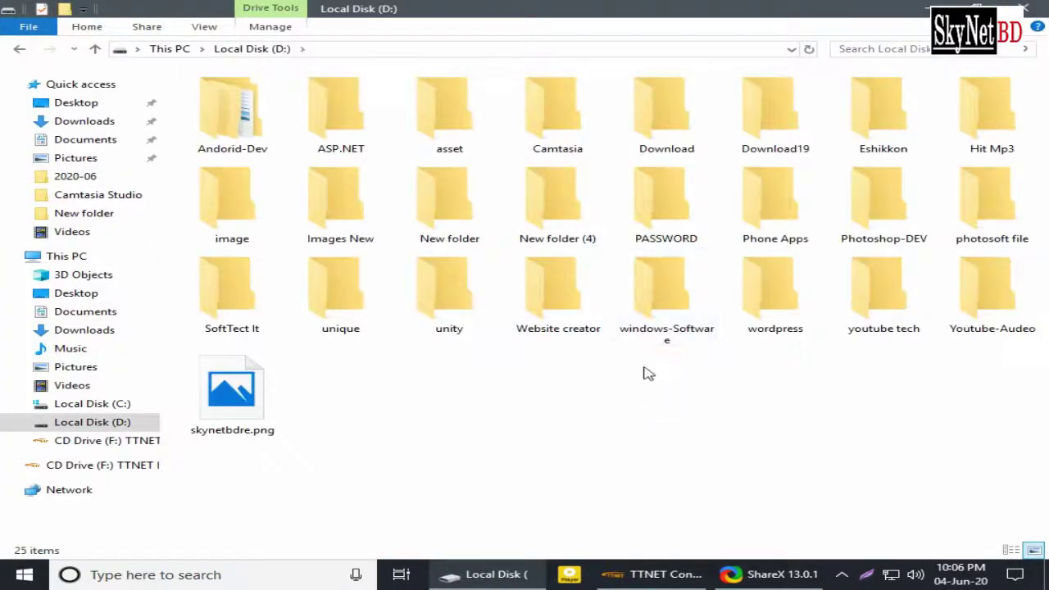
double_click(681, 300)
scroll(360, 307, "down", 3)
scroll(361, 307, "up", 3)
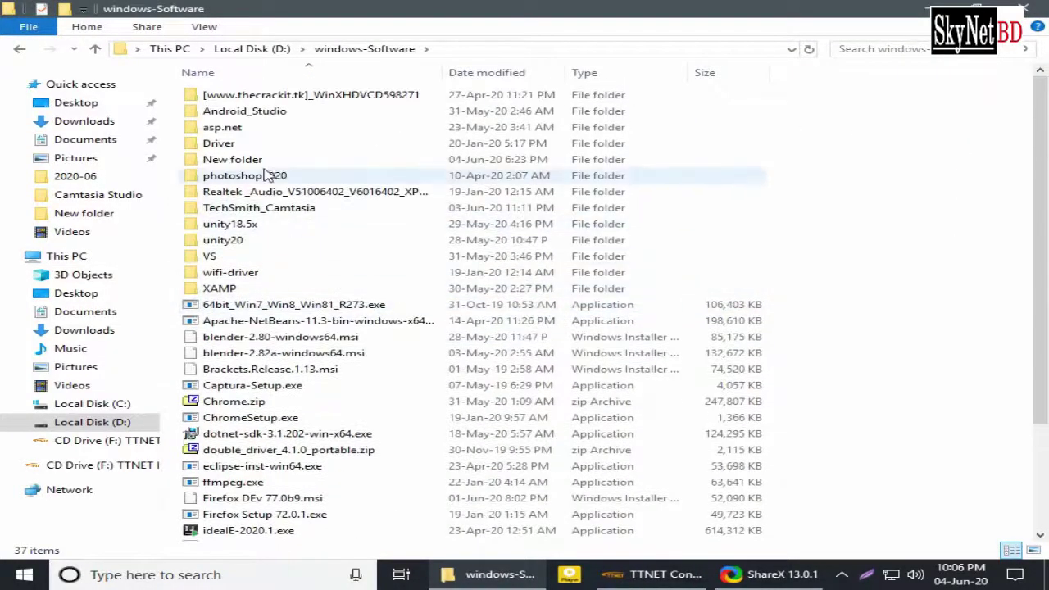
double_click(246, 223)
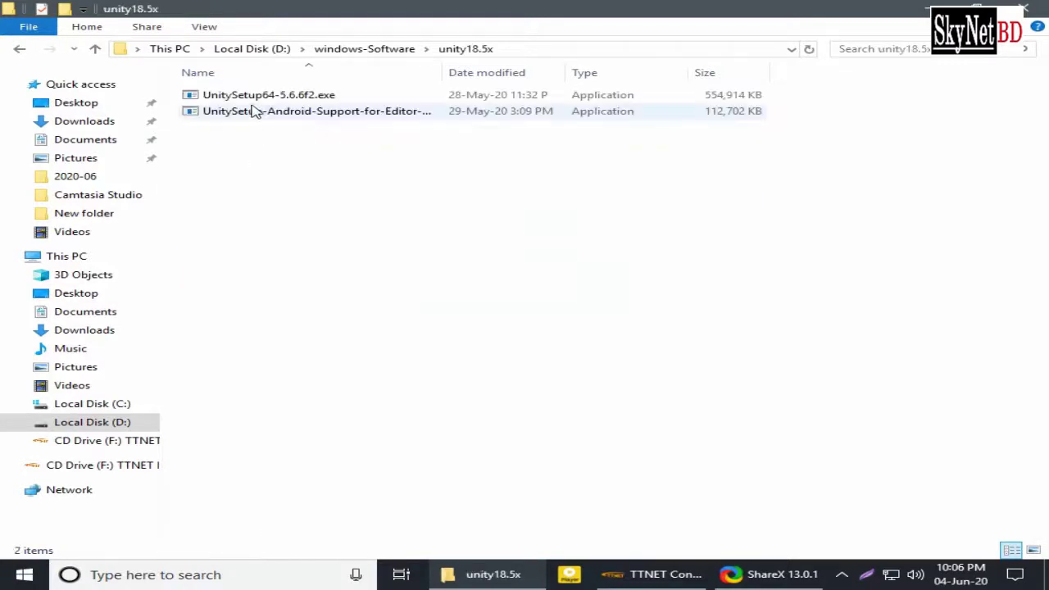
left_click(254, 97)
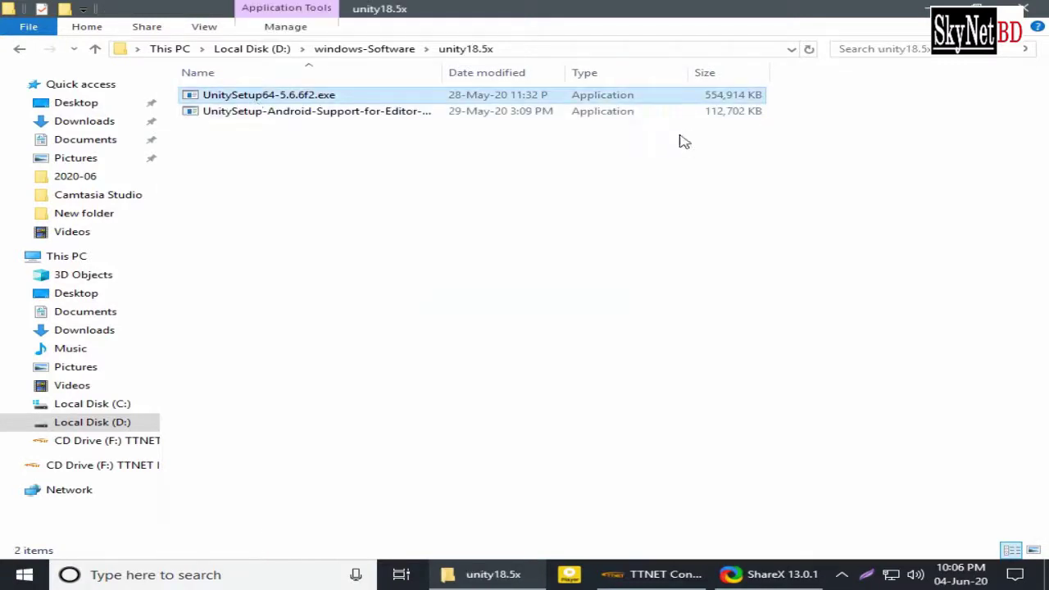
Run UnitySetup64-5.6.6f2.exe as administrator, pass the welcome page and accept the license terms
right_click(282, 95)
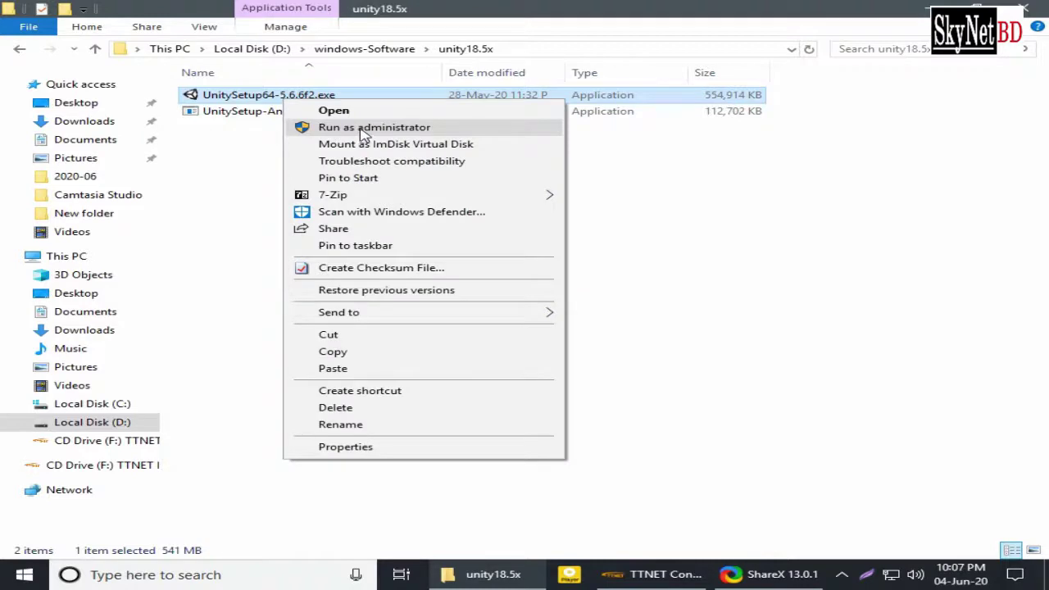
left_click(363, 131)
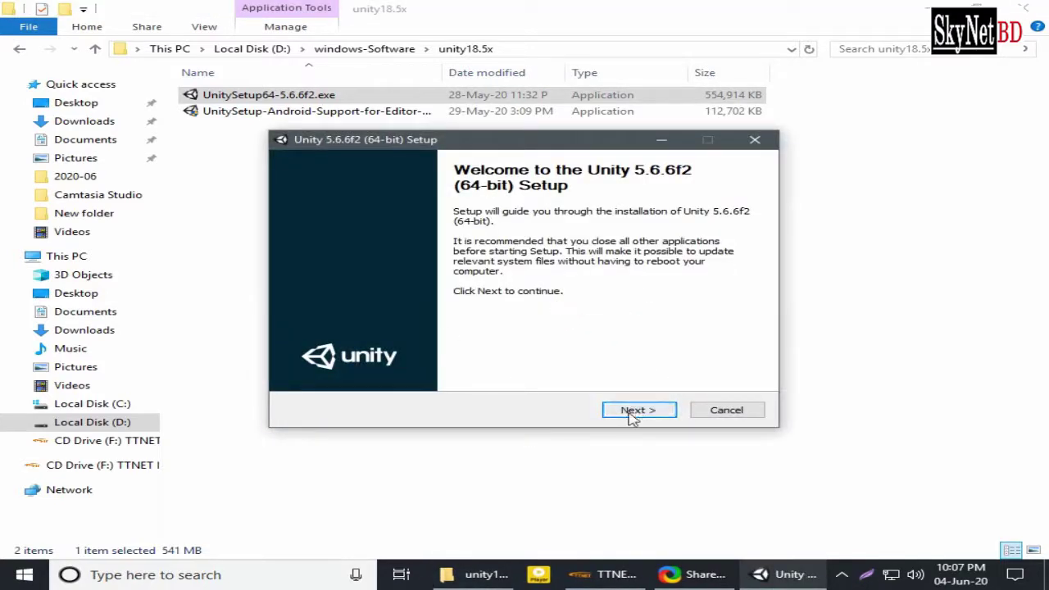
left_click(633, 414)
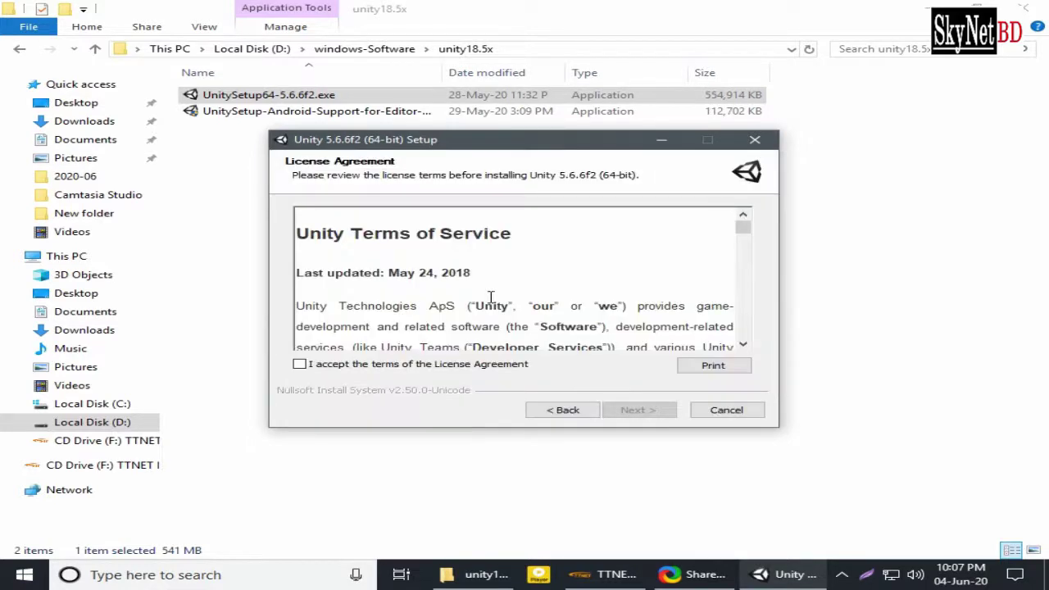
left_click(358, 367)
Continue to Choose Components and leave MonoDevelop unticked
left_click(650, 413)
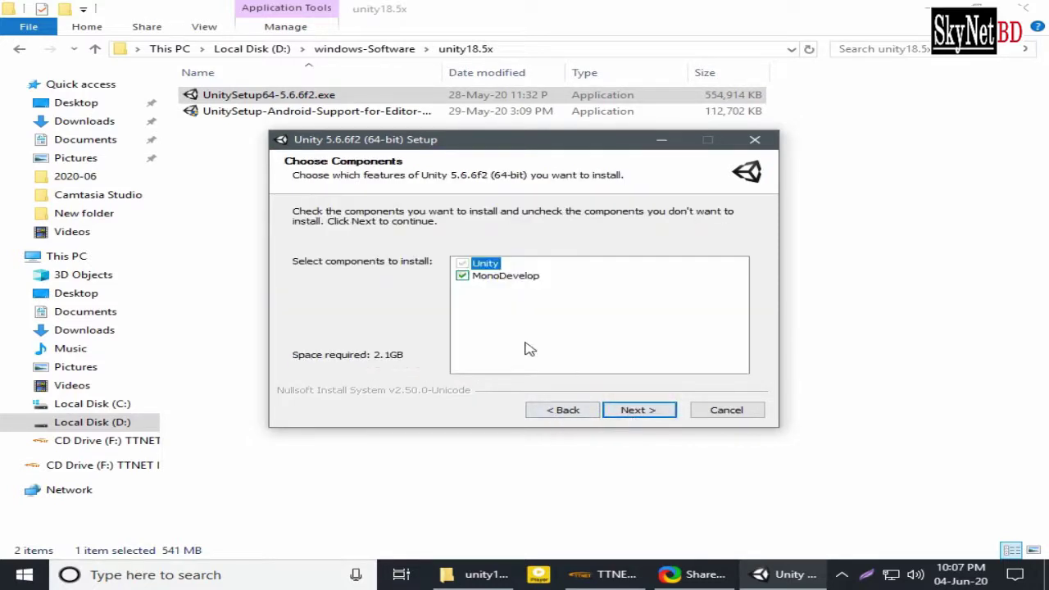
left_click(463, 277)
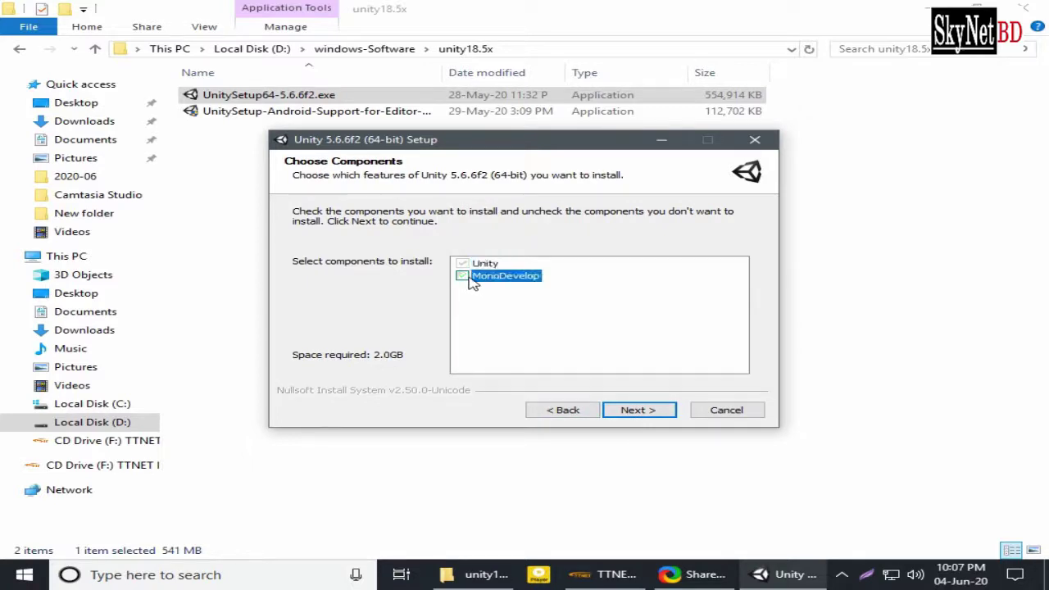
left_click(640, 412)
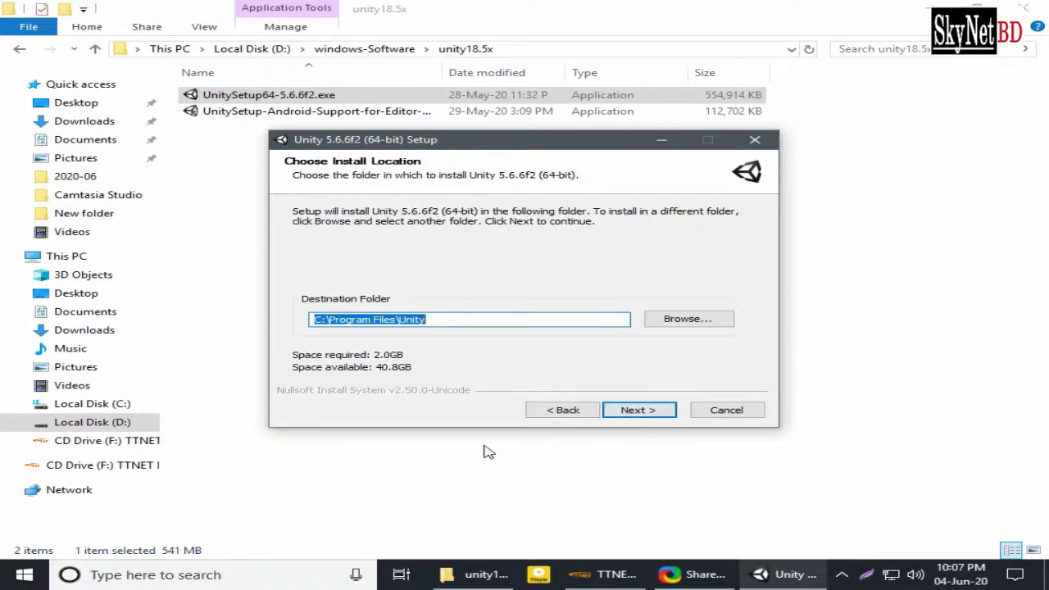
Browse to C:\Program Files (x86) so Unity installs in C:\Program Files (x86)\Unity
left_click(704, 319)
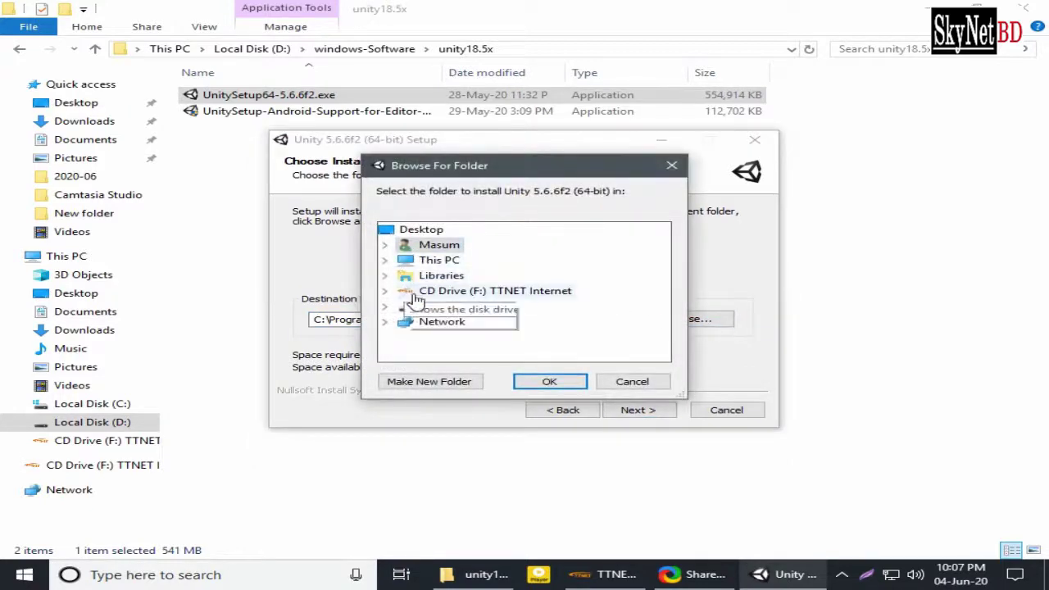
left_click(386, 260)
scroll(406, 279, "down", 3)
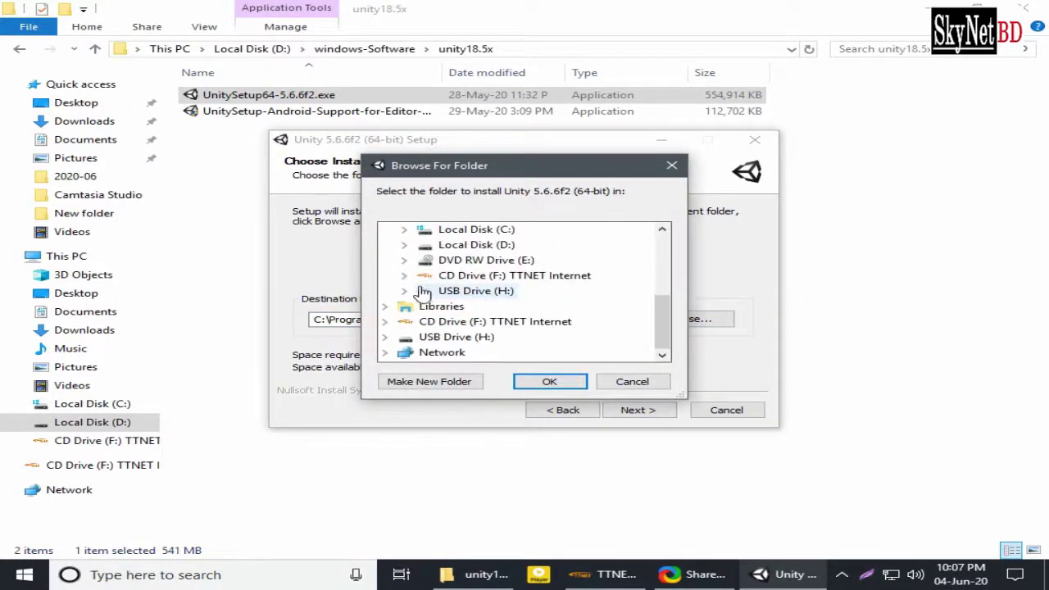
scroll(406, 278, "up", 1)
left_click(404, 275)
scroll(459, 287, "down", 1)
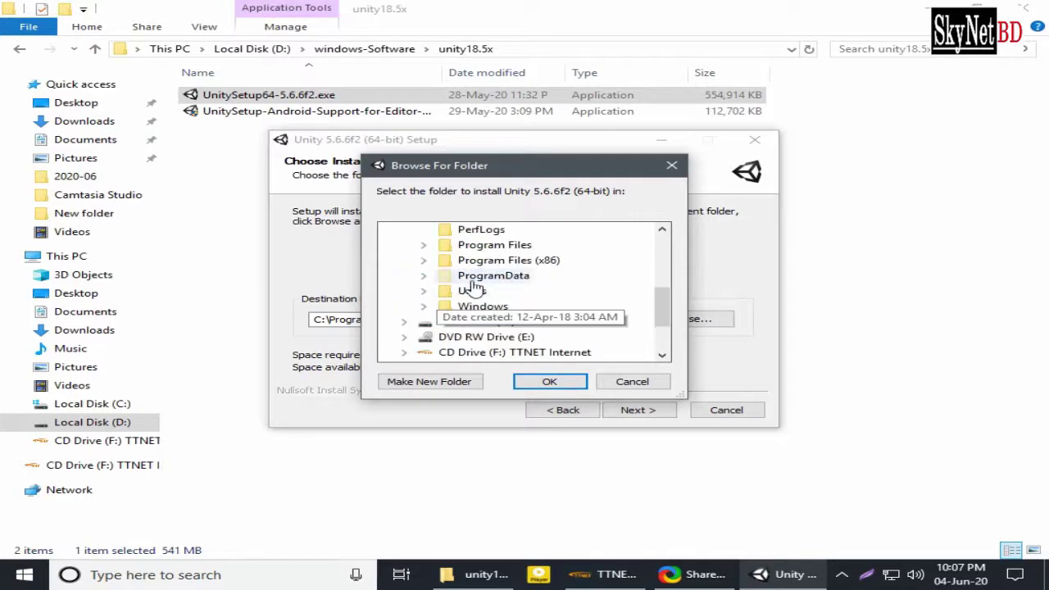
double_click(500, 260)
left_click(547, 382)
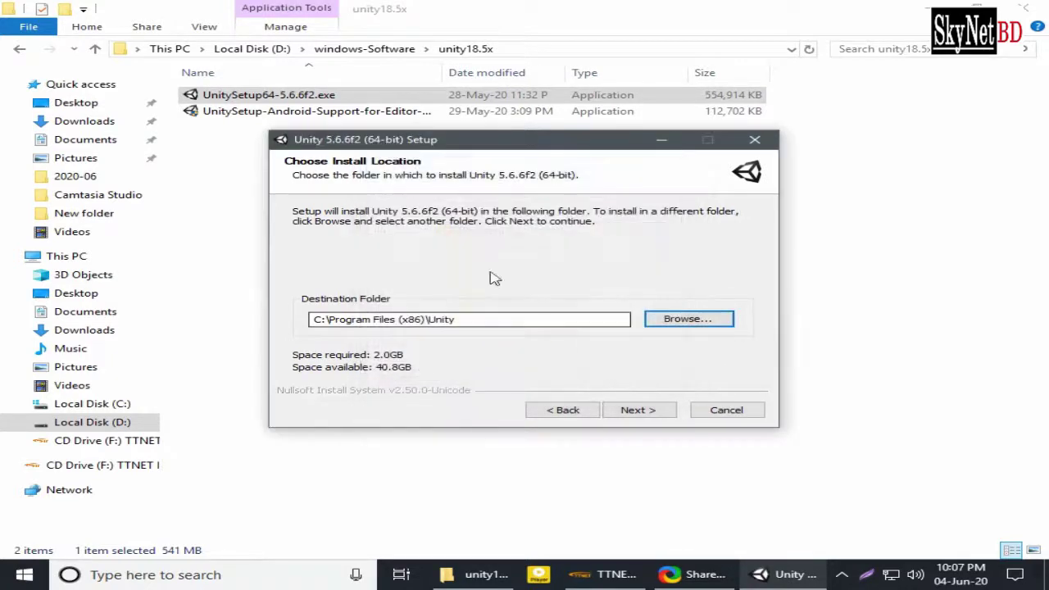
Start installing Unity 5.6.6f2, move the setup window aside, and minimise File Explorer
left_click(637, 410)
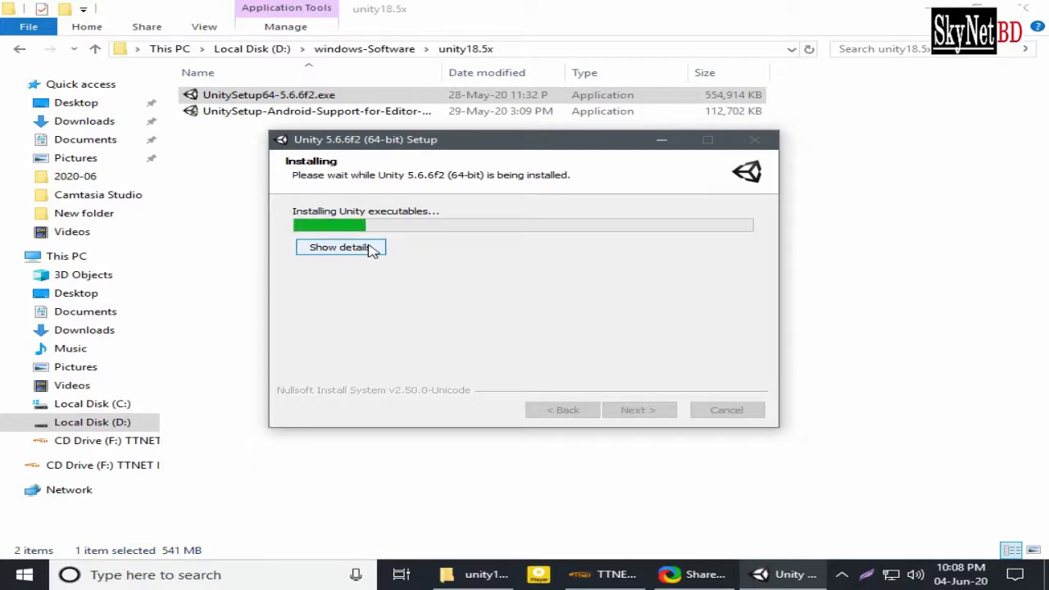
mouse_move(509, 143)
left_mouse_down()
mouse_move(538, 164)
mouse_move(516, 159)
left_mouse_up()
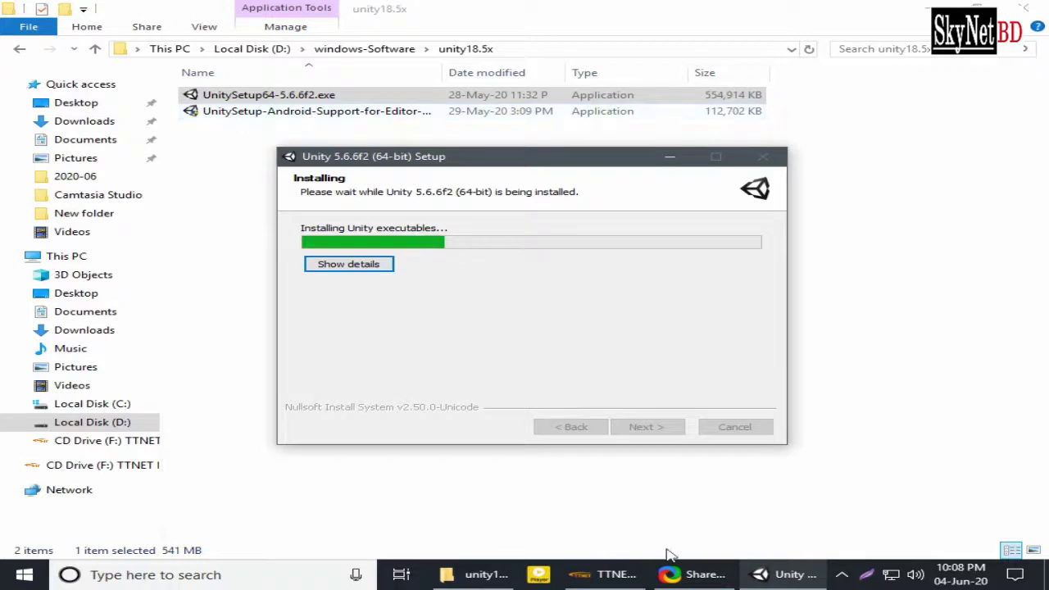
left_click(481, 578)
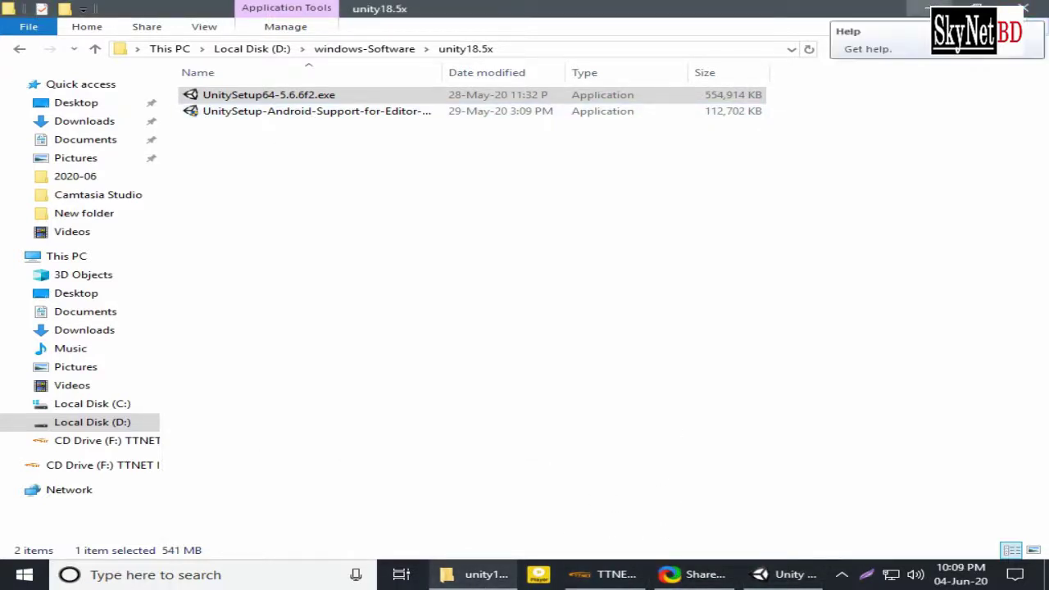
left_click(928, 10)
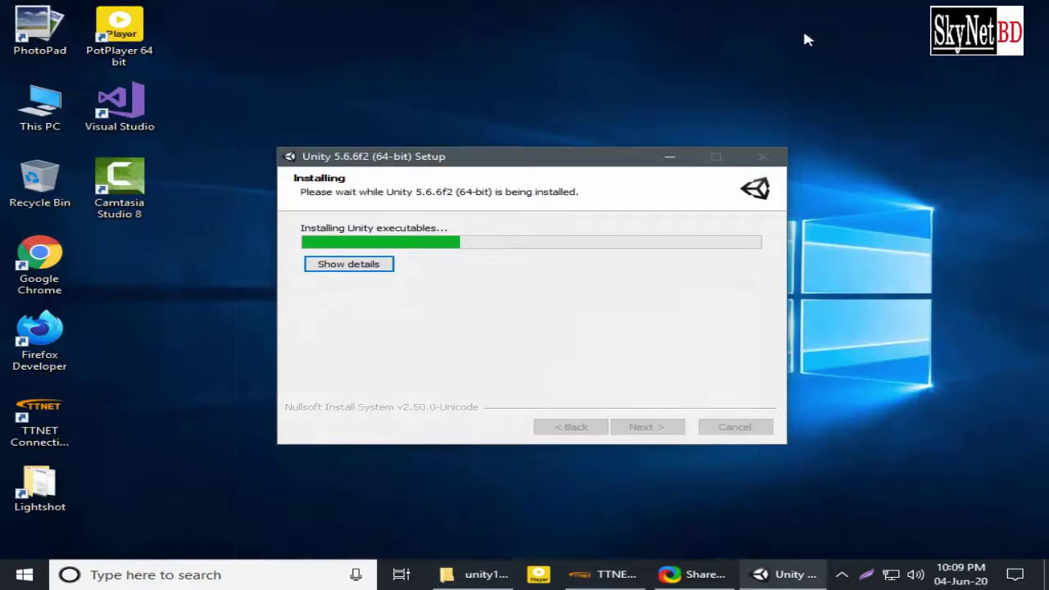
Open Google Chrome and run a Google search for 'unity 2018'
double_click(20, 246)
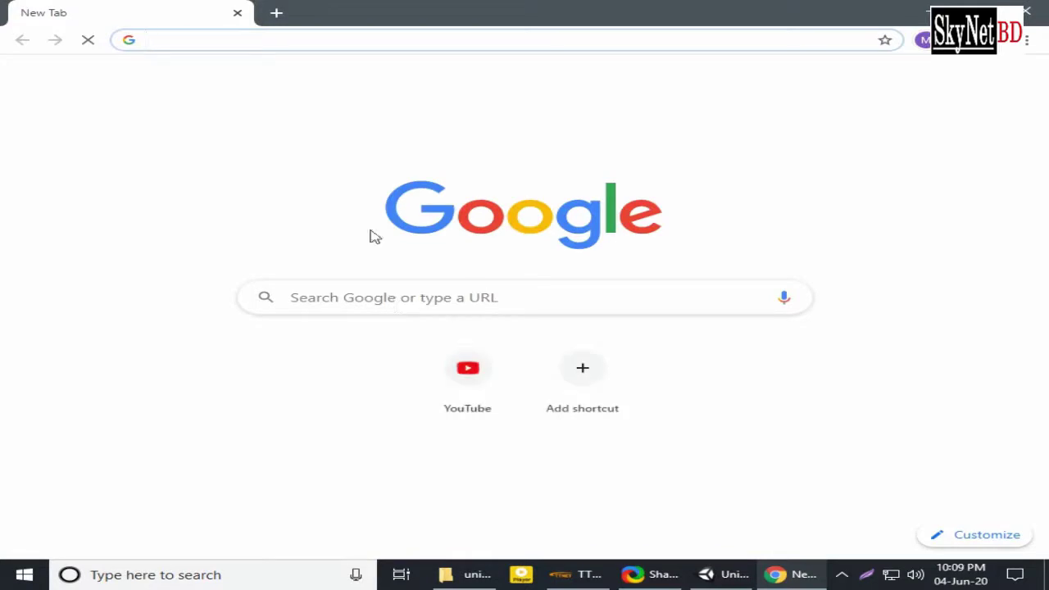
left_click(391, 43)
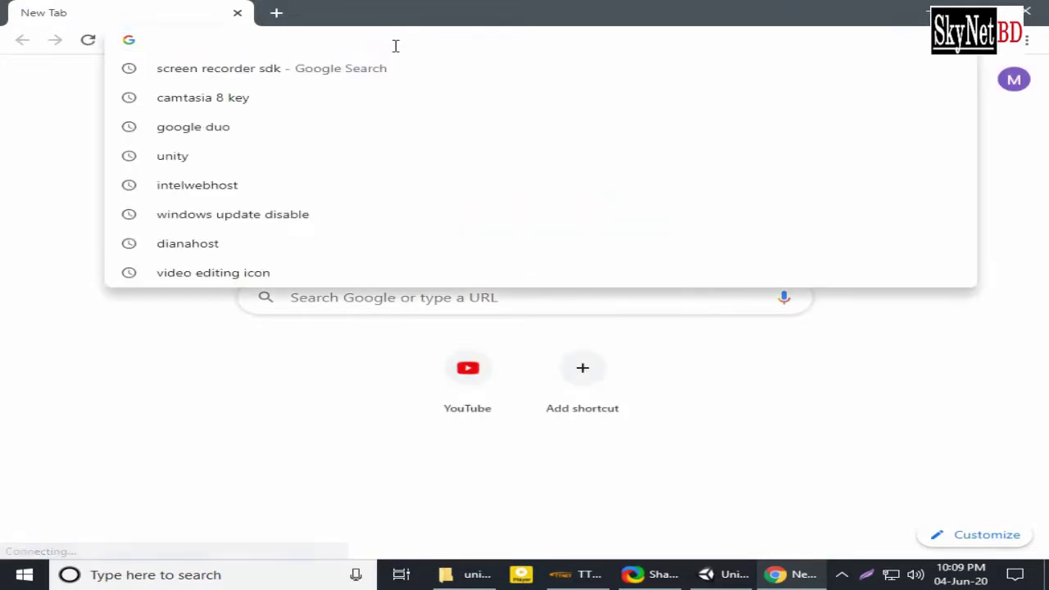
type("unity")
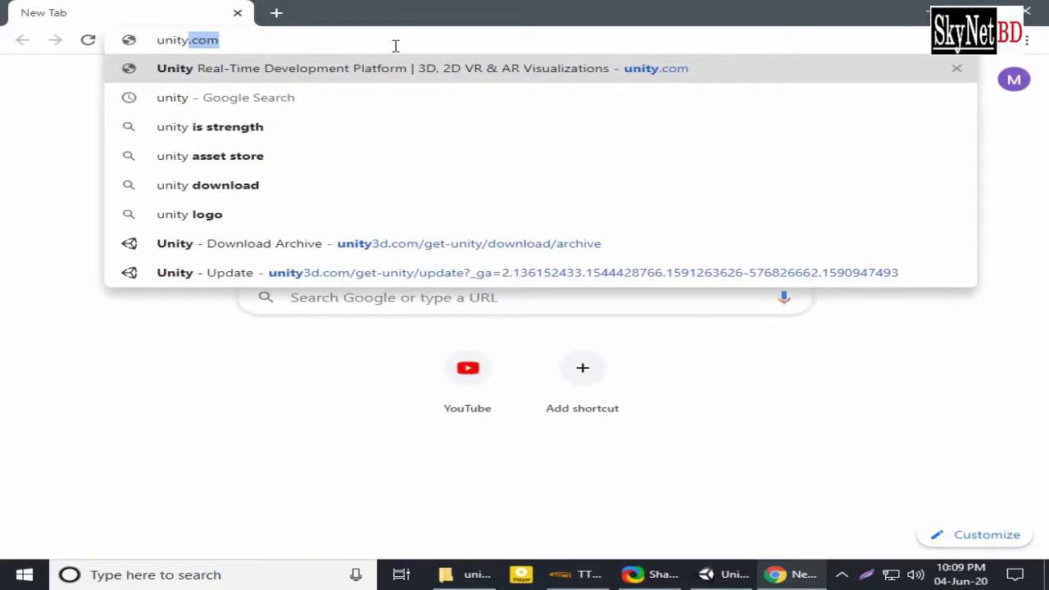
key("BackSpace")
type("2")
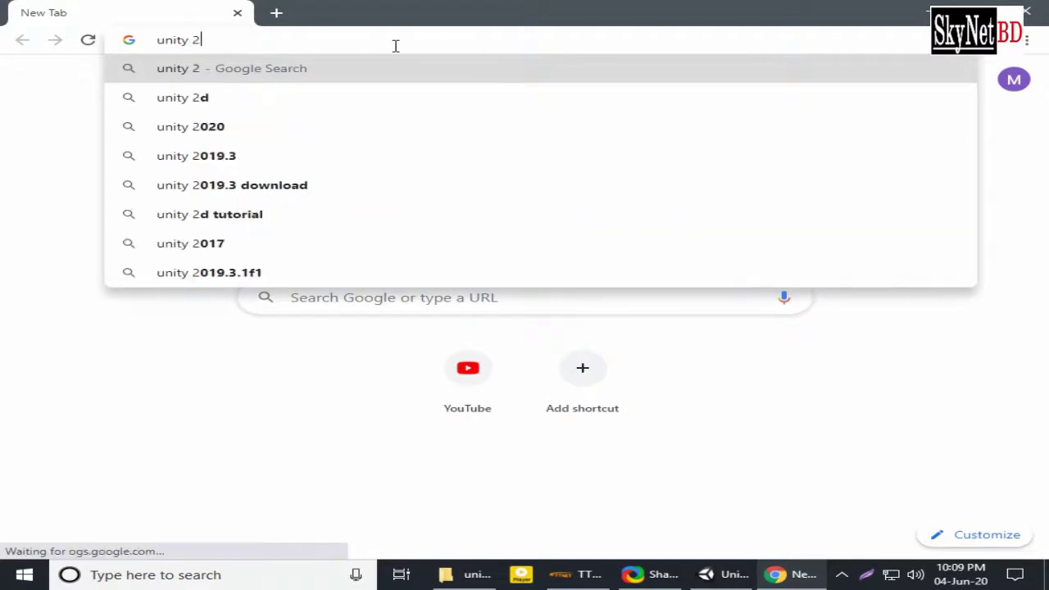
type("-018")
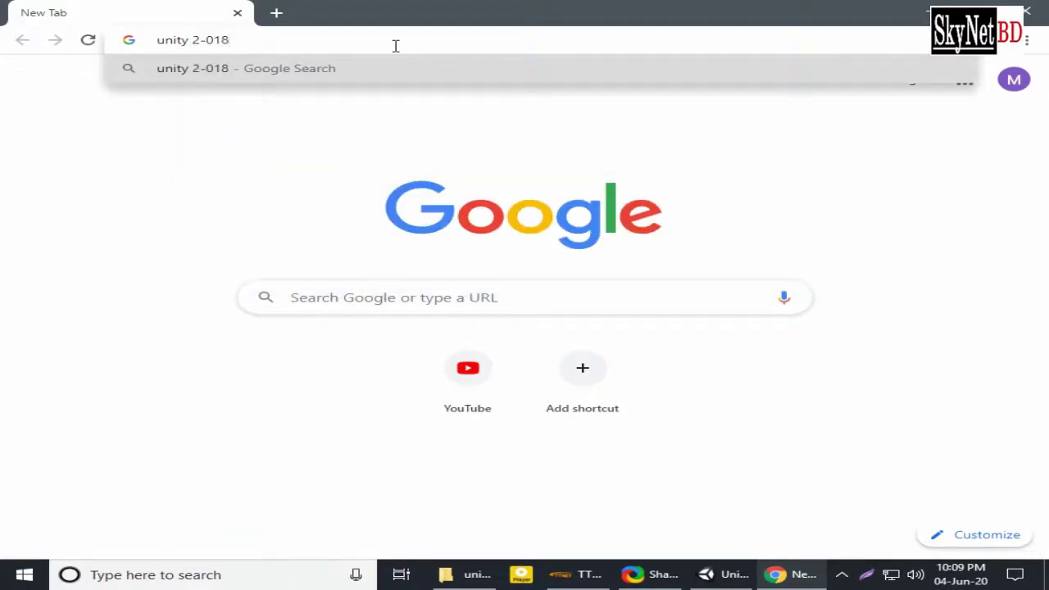
key("BackSpace")
key("BackSpace")
key("BackSpace")
key("BackSpace")
type("0")
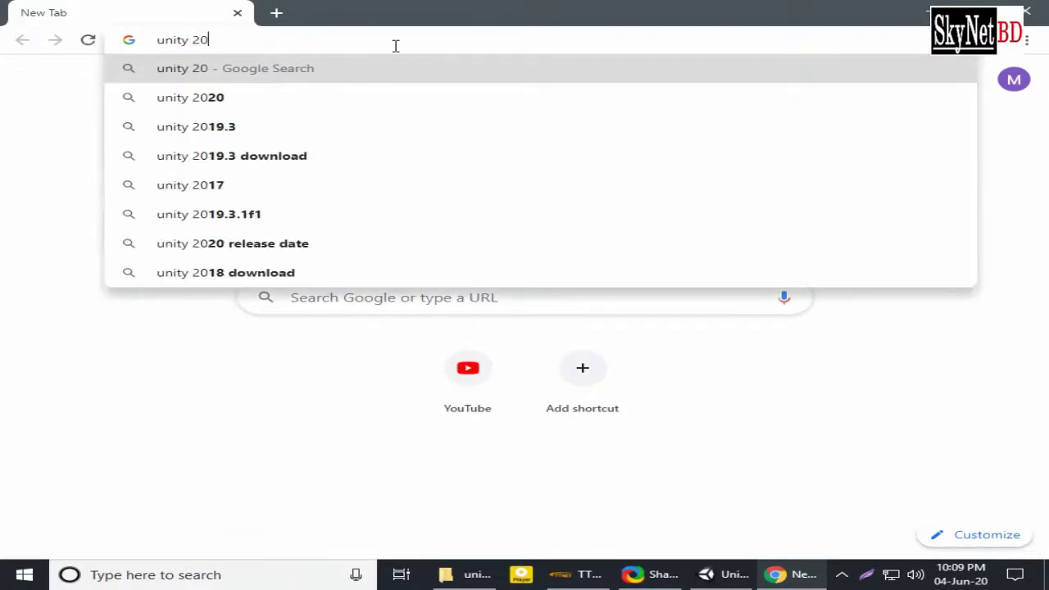
type("18")
key("Return")
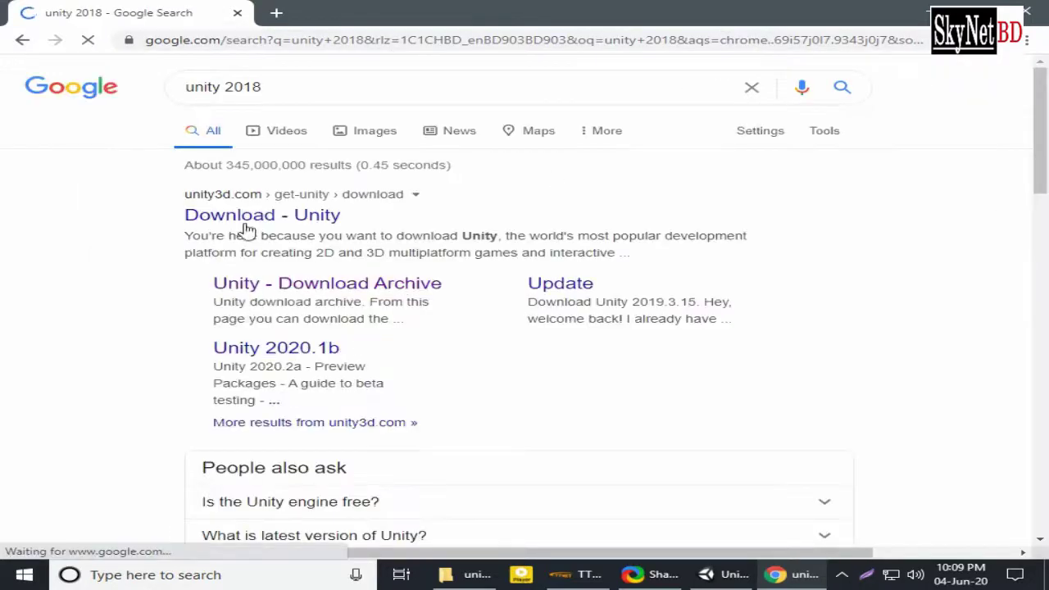
scroll(377, 312, "down", 3)
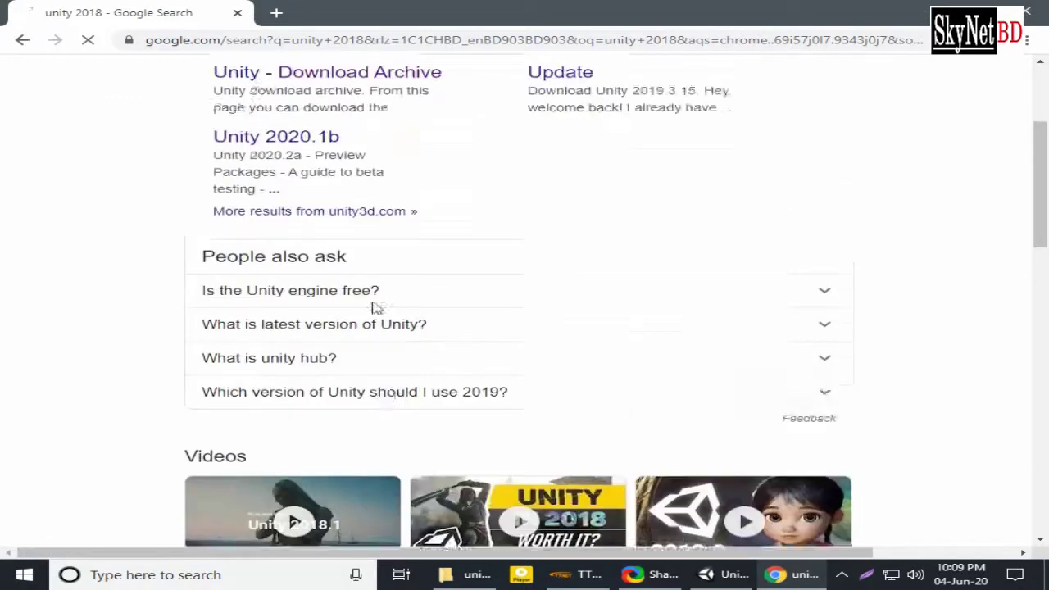
scroll(377, 307, "up", 3)
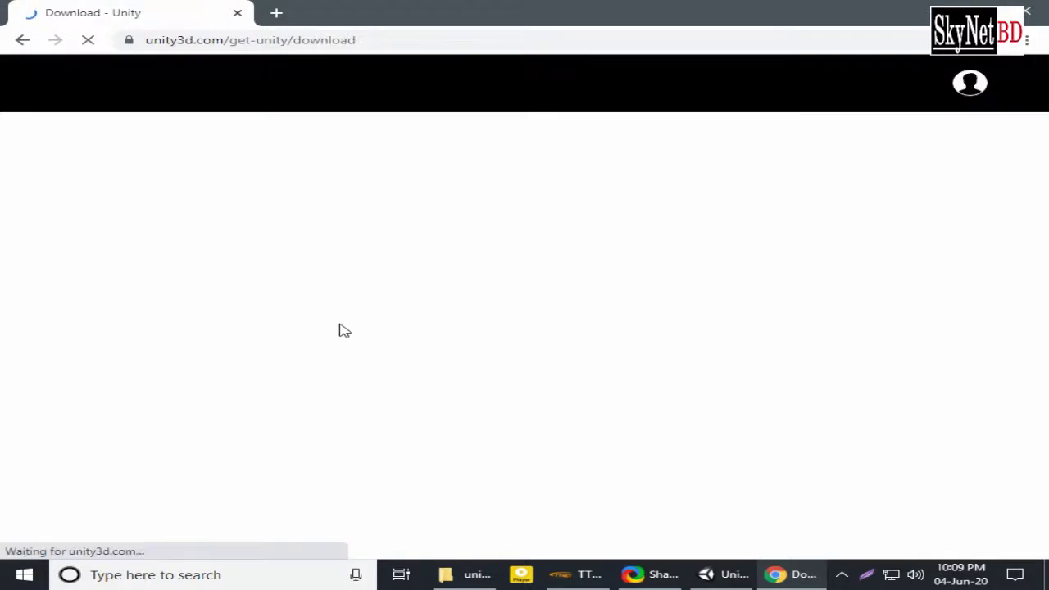
Open the 'Older versions of Unity' archive and scroll down to its version list
scroll(504, 283, "down", 3)
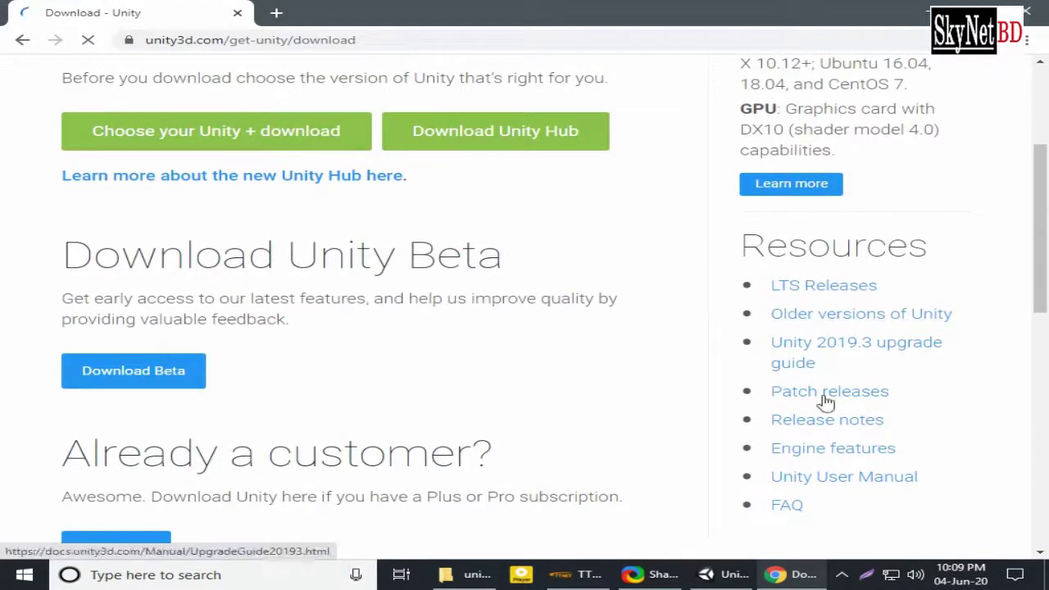
left_click(800, 319)
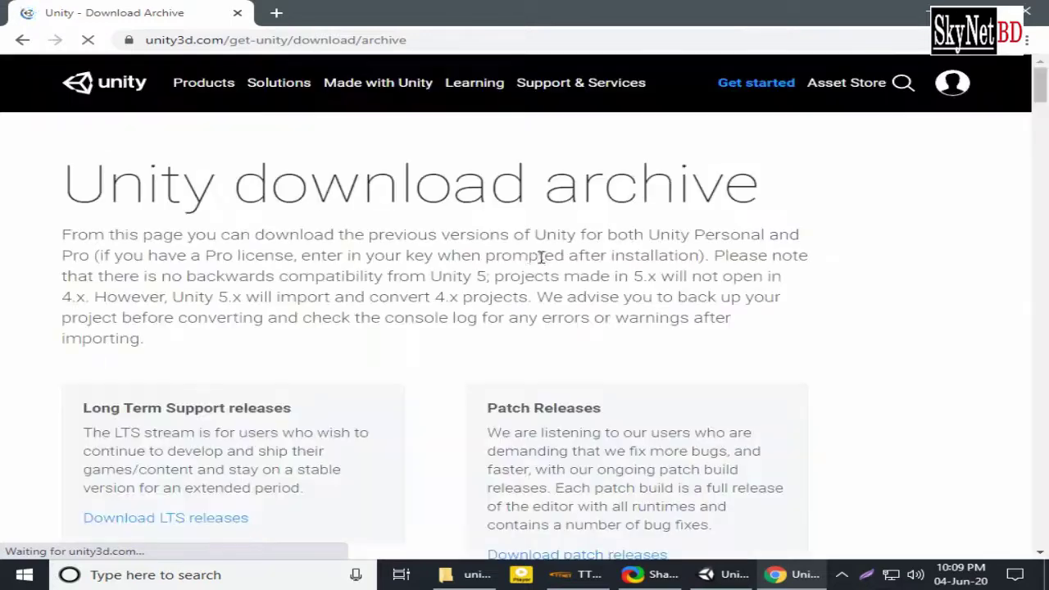
scroll(388, 256, "down", 3)
scroll(363, 281, "down", 3)
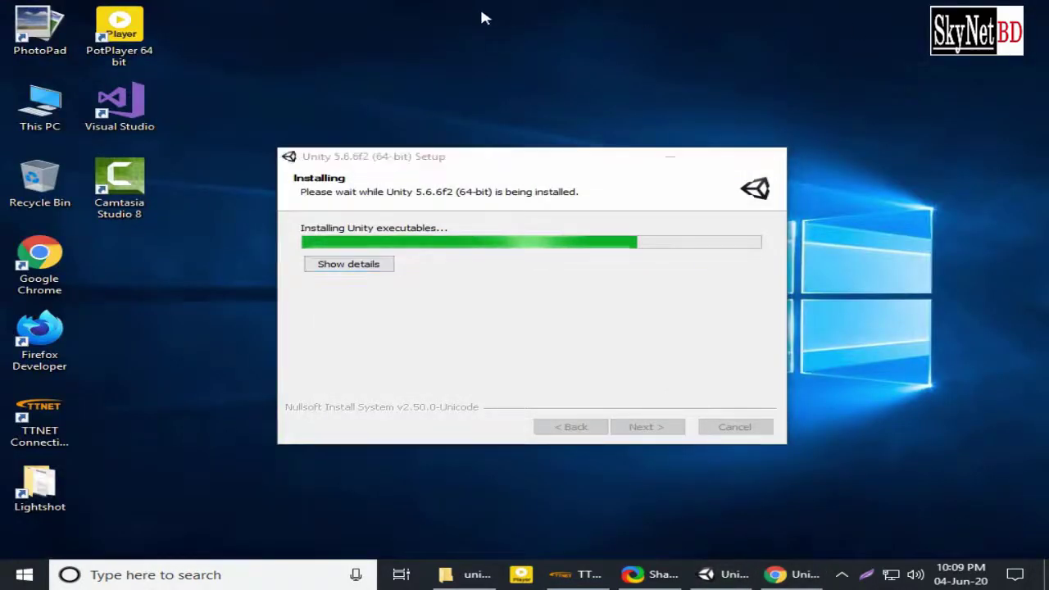
Refresh the desktop, return to the download archive, and show the Unity 5.x releases
right_click(480, 16)
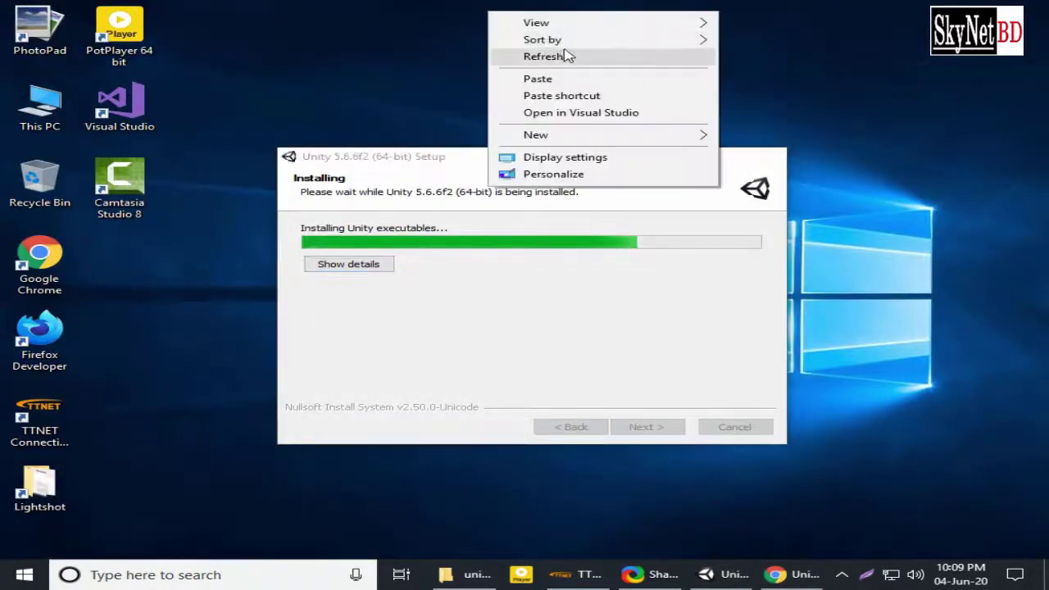
left_click(563, 56)
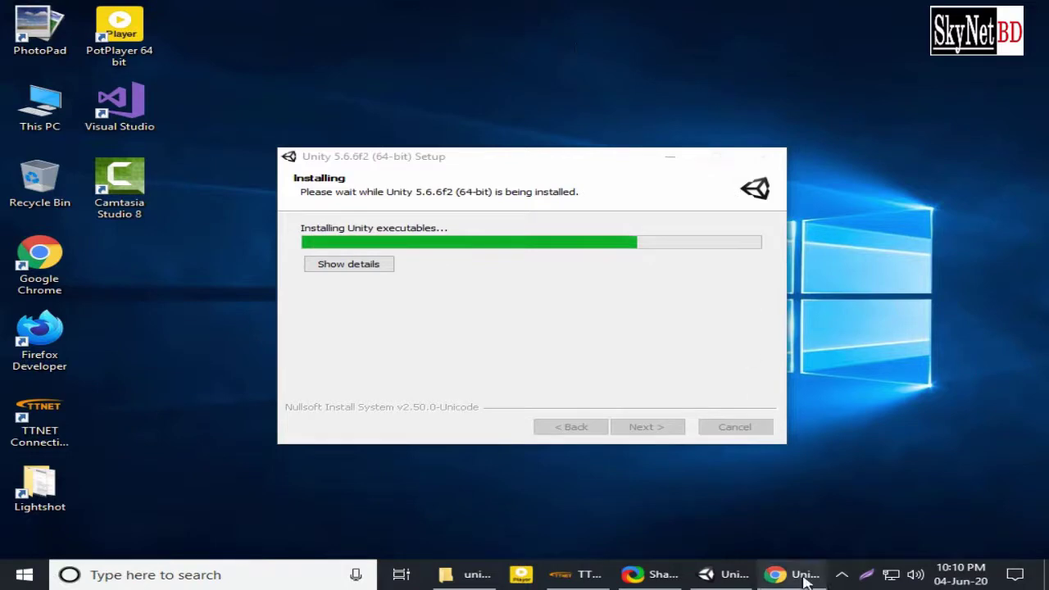
left_click(779, 571)
scroll(305, 189, "down", 3)
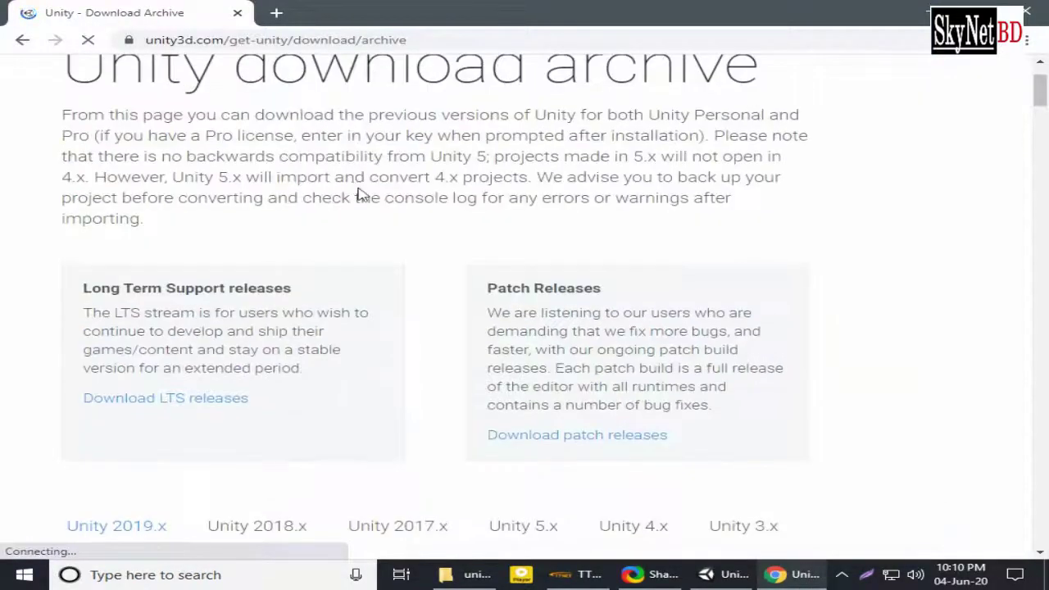
scroll(358, 194, "down", 3)
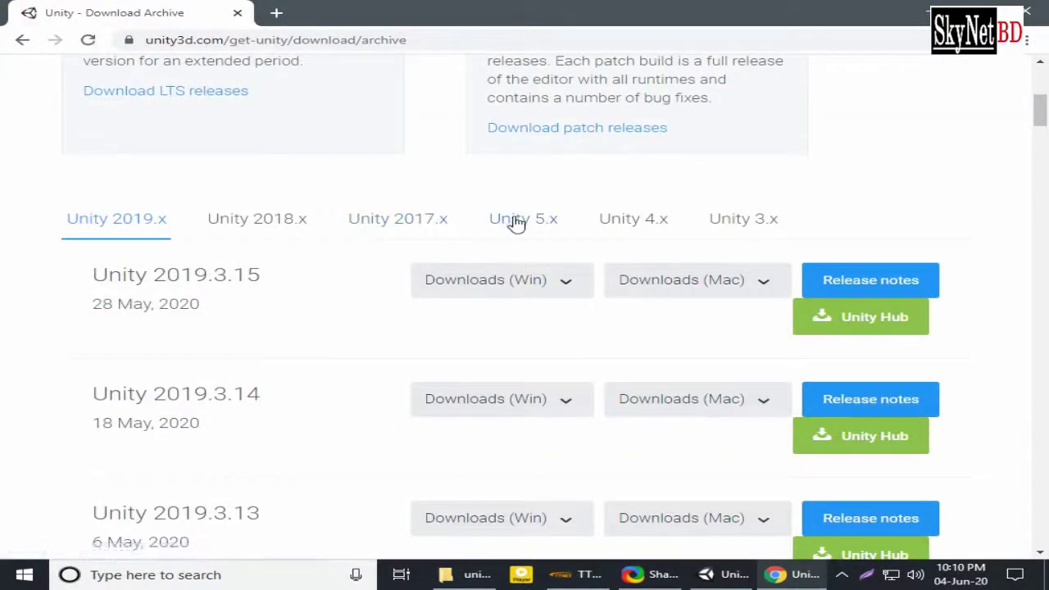
left_click(527, 228)
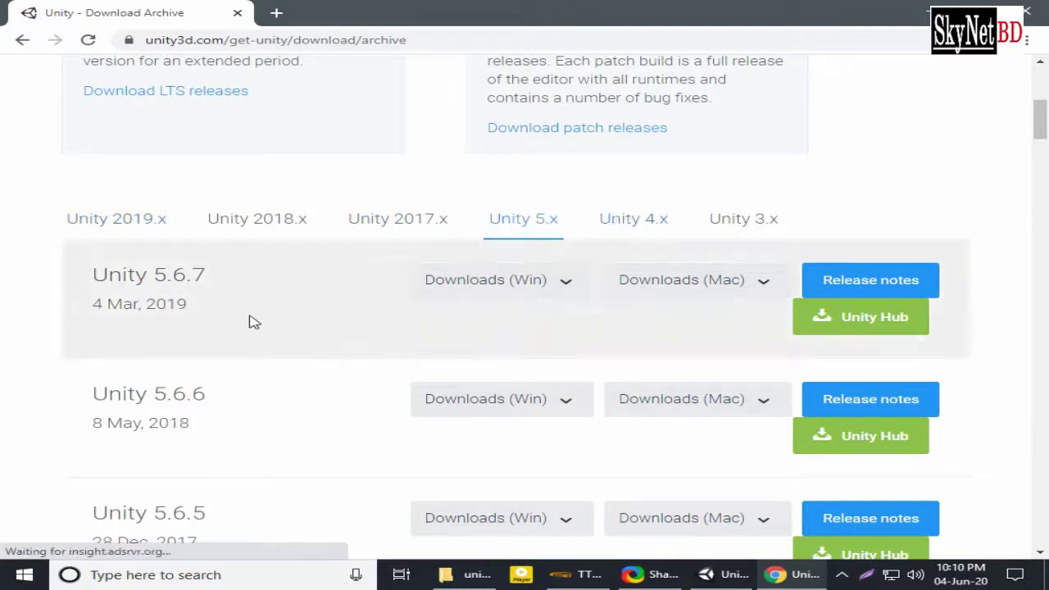
scroll(250, 321, "down", 1)
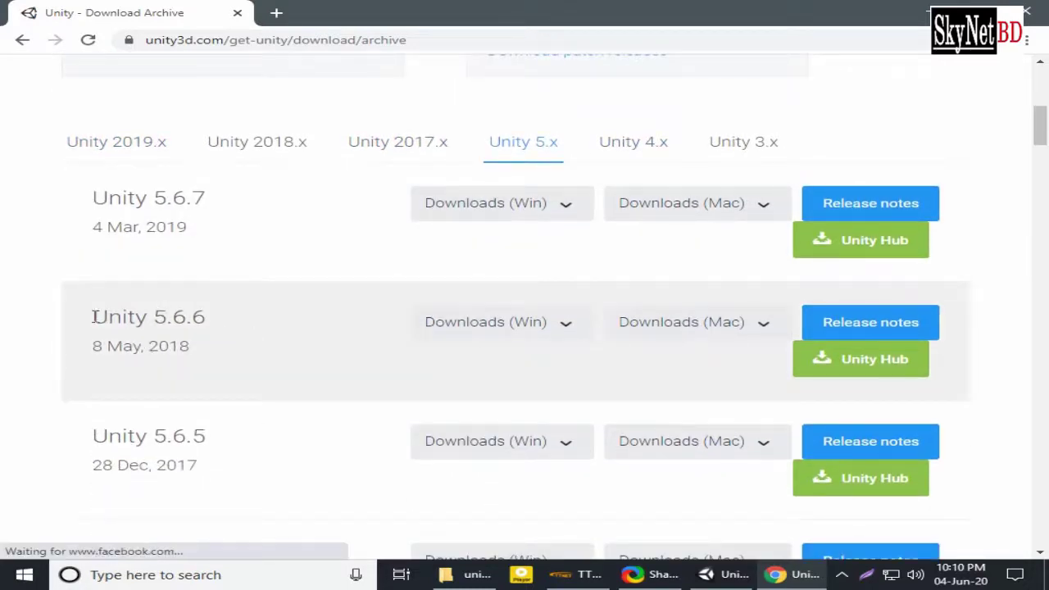
Check the Windows and Mac download options for Unity 5.6.6, then close them
left_click(557, 325)
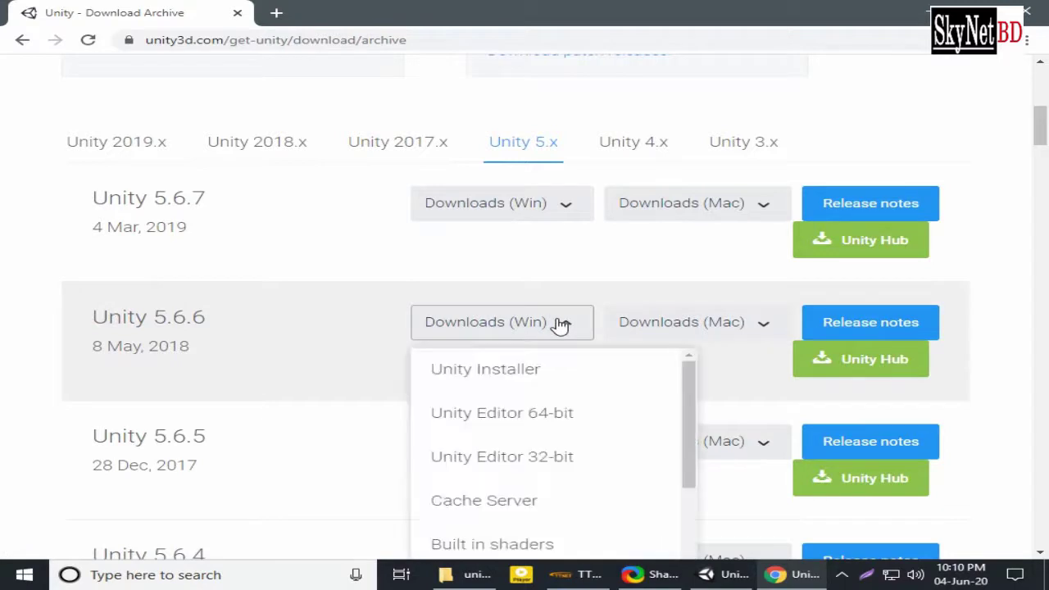
scroll(524, 443, "down", 1)
scroll(515, 474, "down", 2)
scroll(516, 478, "down", 2)
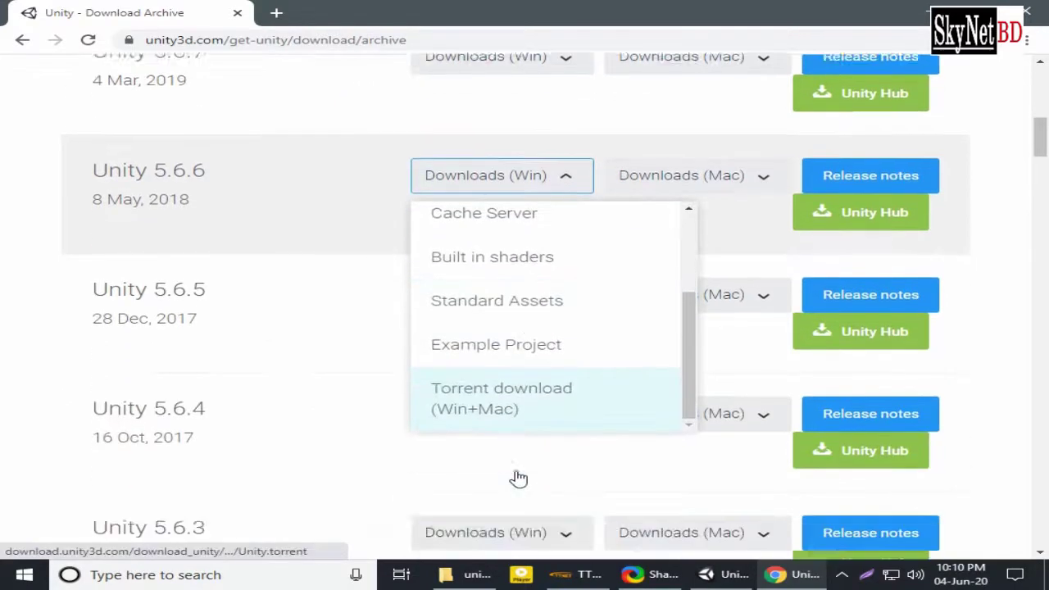
scroll(573, 286, "up", 2)
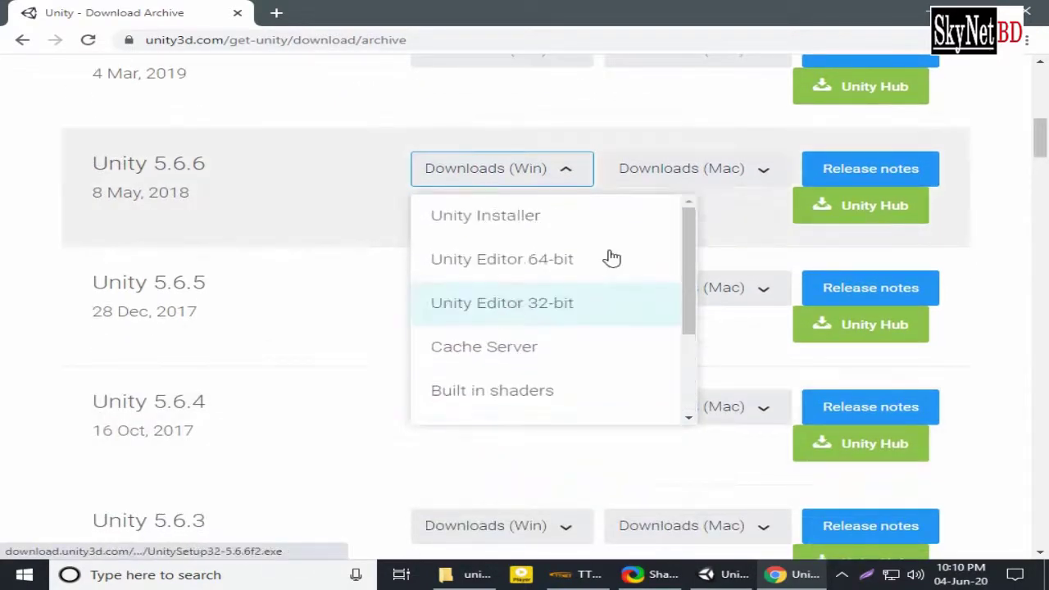
left_click(763, 176)
scroll(681, 363, "down", 3)
scroll(667, 304, "up", 2)
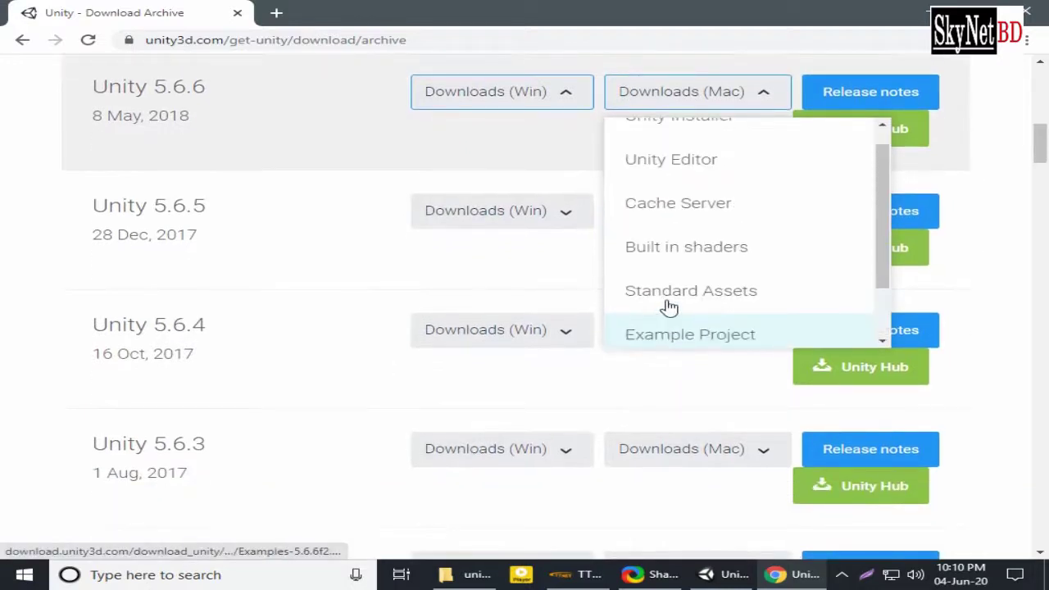
scroll(627, 160, "up", 1)
left_click(253, 136)
scroll(437, 159, "up", 3)
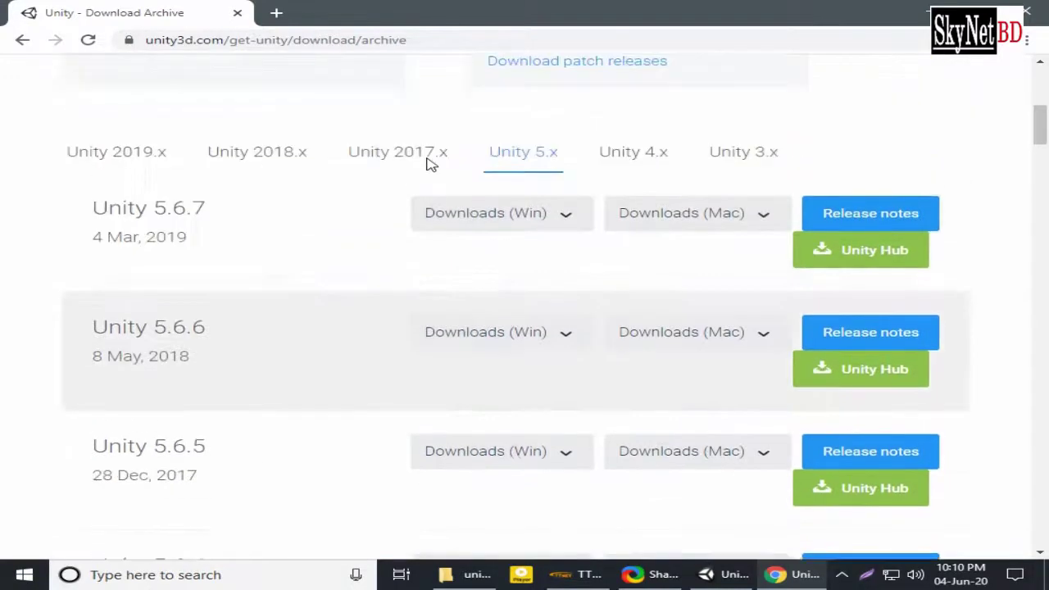
scroll(428, 166, "up", 1)
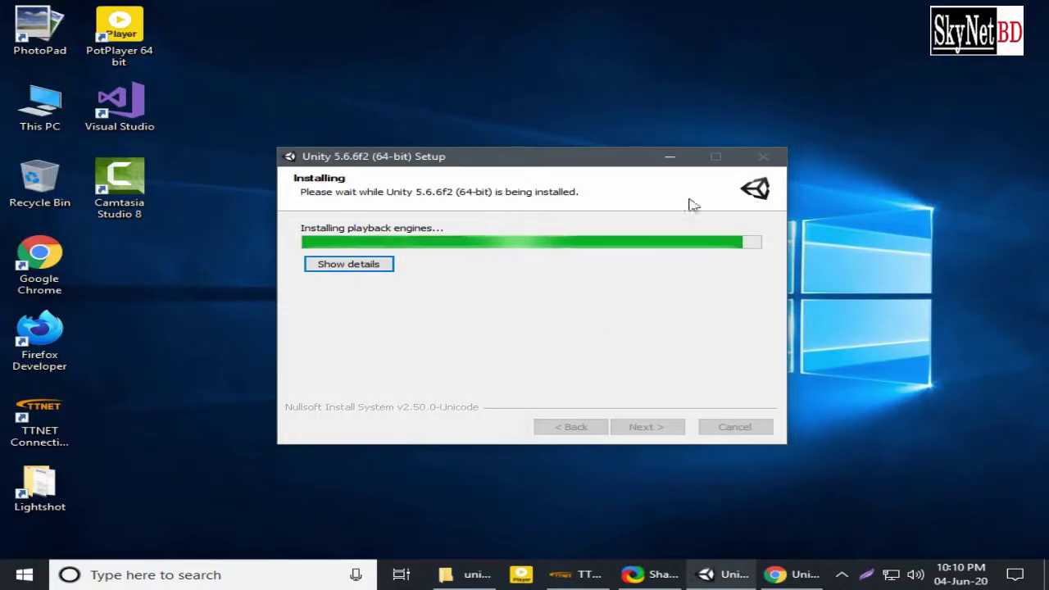
Refresh the desktop and open Local Disk (D:) > windows-Software in File Explorer
right_click(489, 52)
left_click(537, 98)
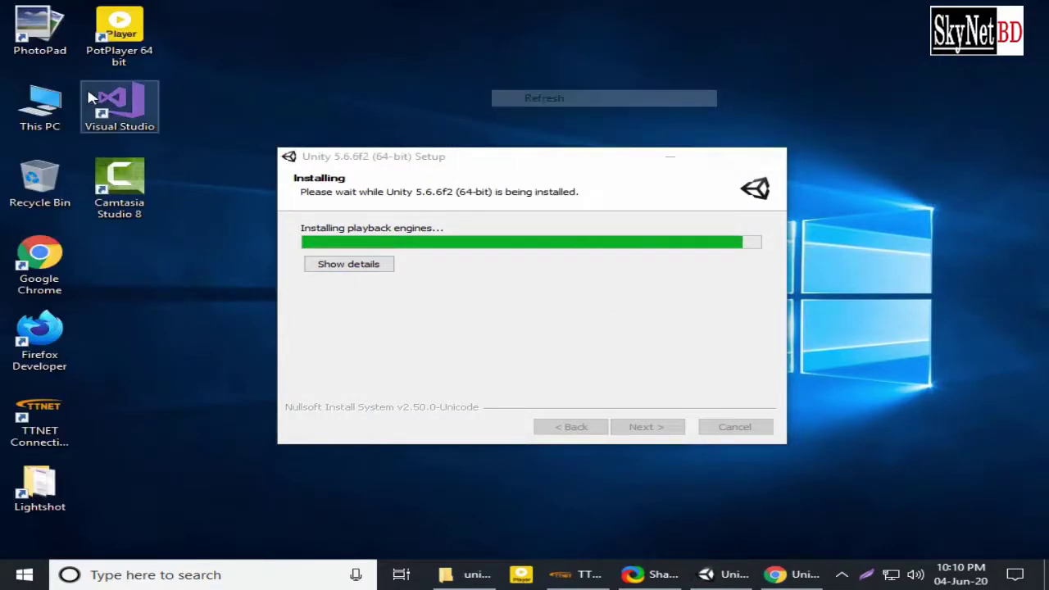
double_click(4, 99)
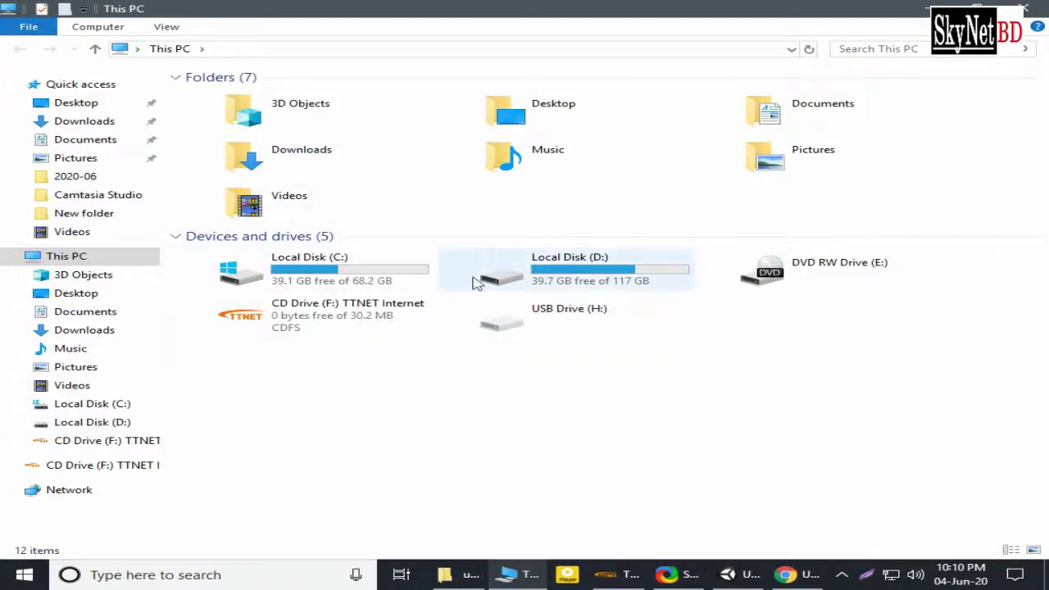
double_click(613, 276)
left_click(643, 307)
double_click(643, 307)
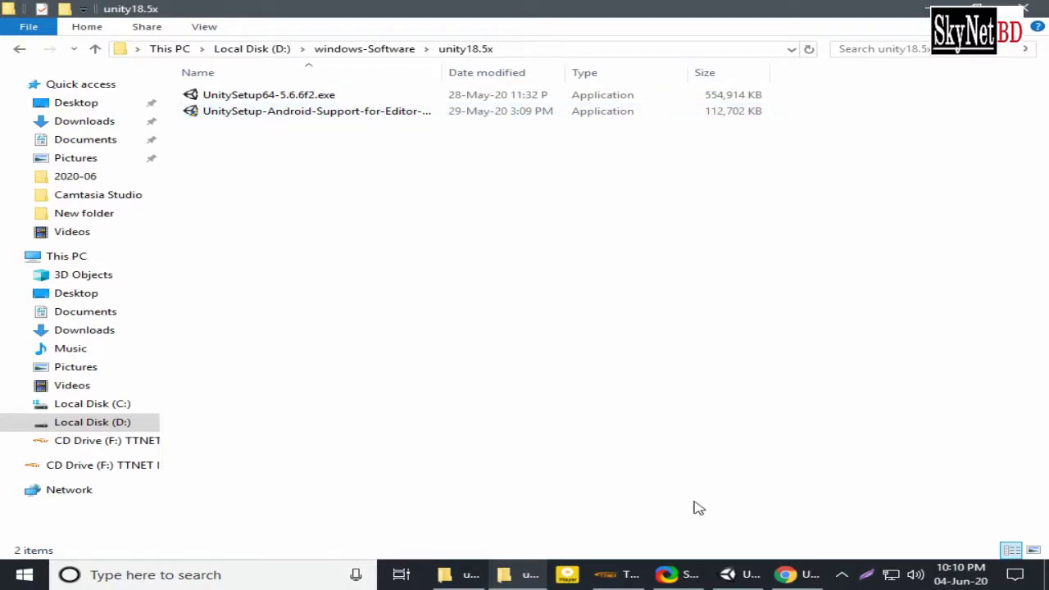
Close Chrome and bring the Unity 5.6.6f2 installer forward, moving it up and left
left_click(797, 577)
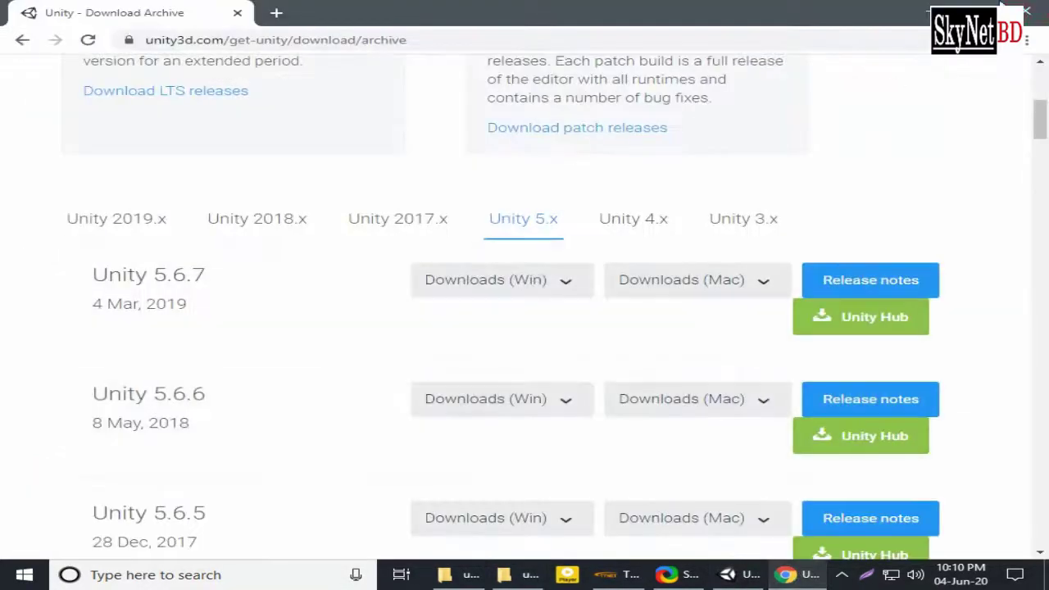
left_click(1026, 11)
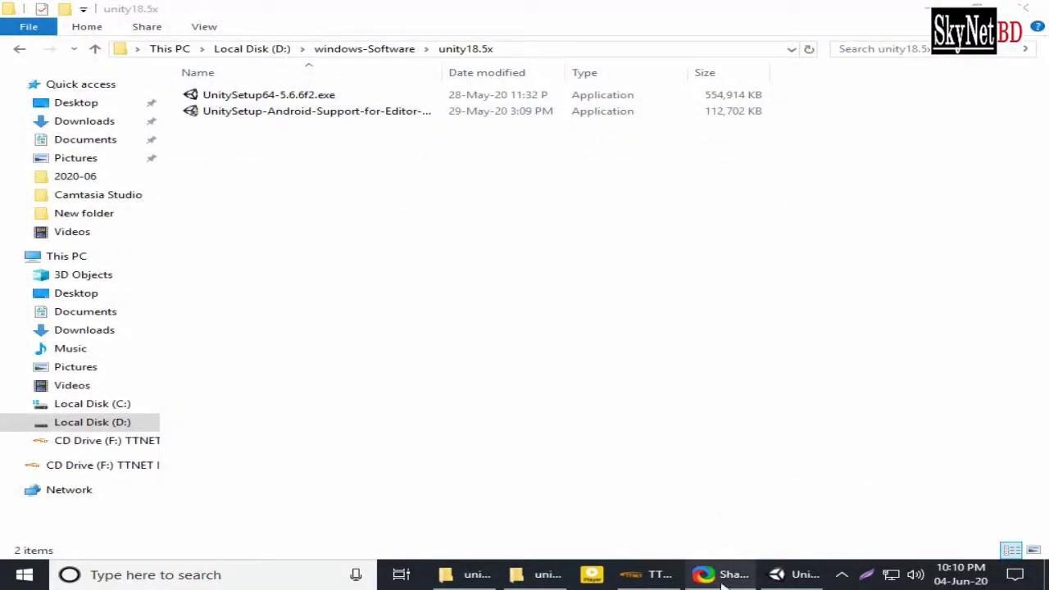
left_click(791, 575)
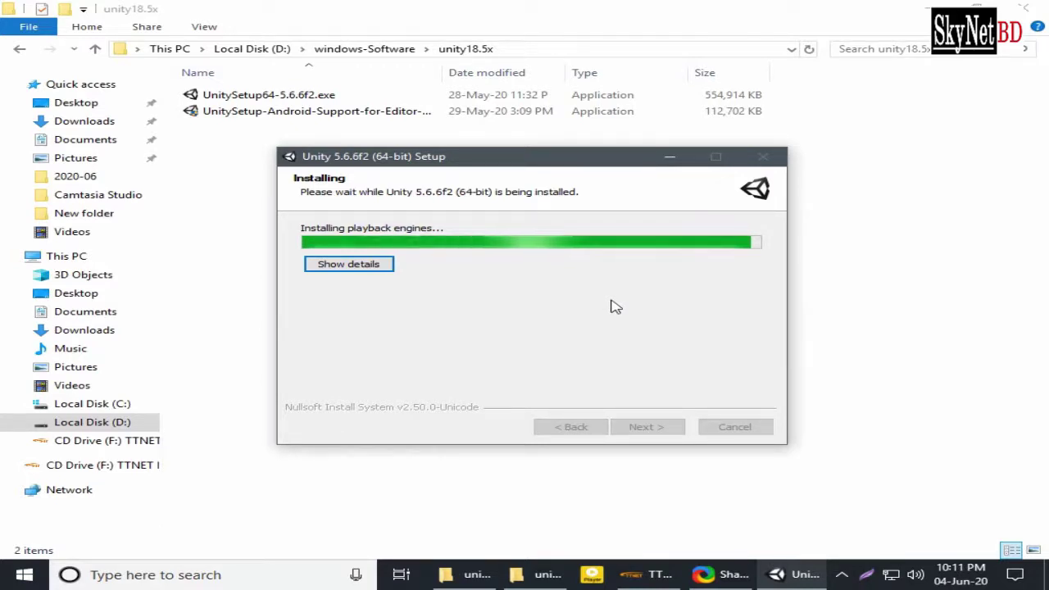
left_click_drag(459, 166, 437, 141)
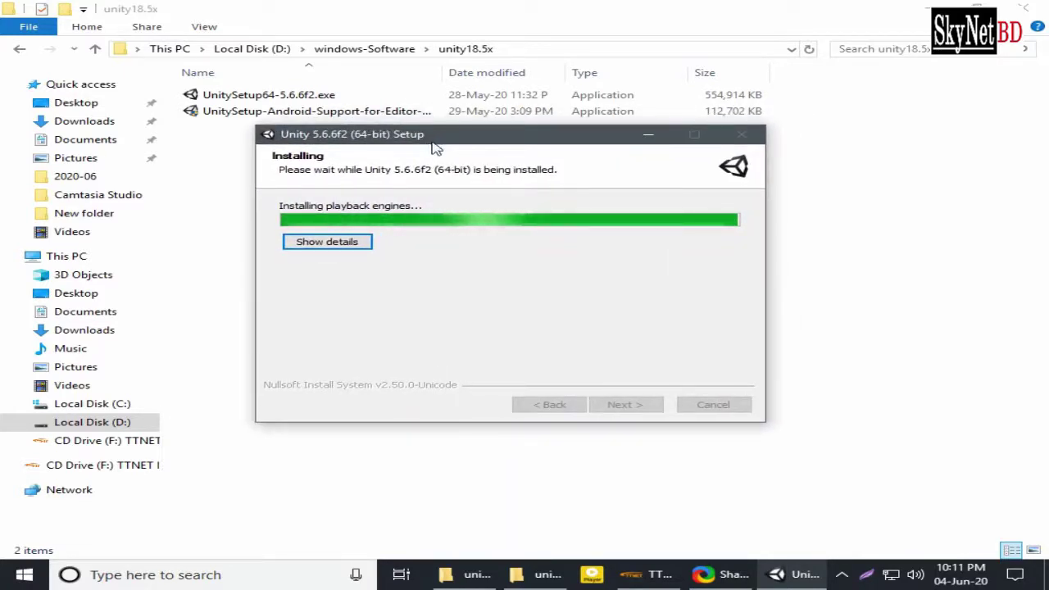
Minimise File Explorer and click Finish with 'Run Unity 5.6.6f2 (64-bit)' checked
left_click(930, 8)
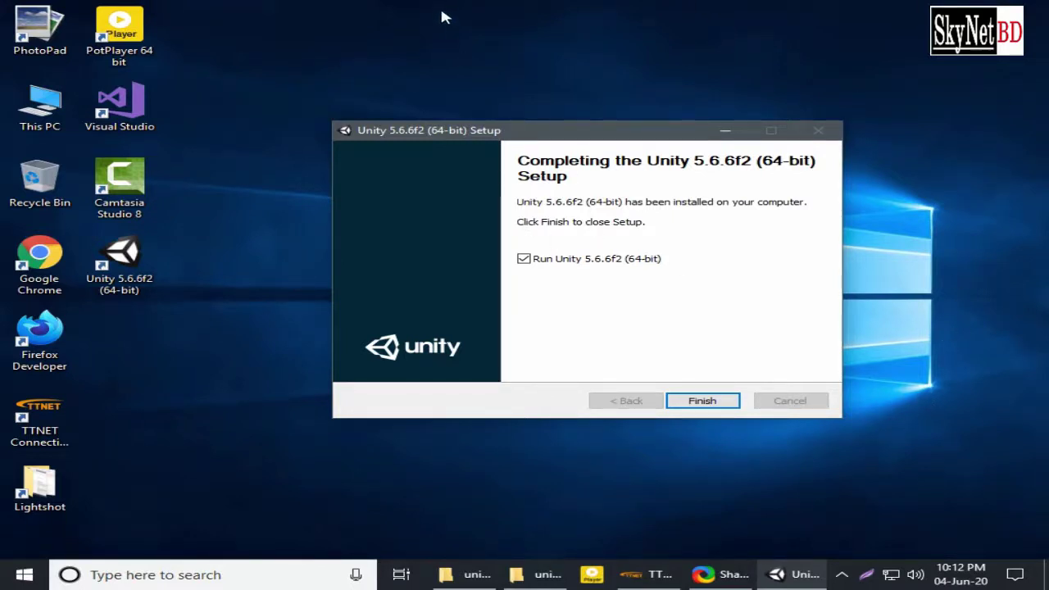
key("super")
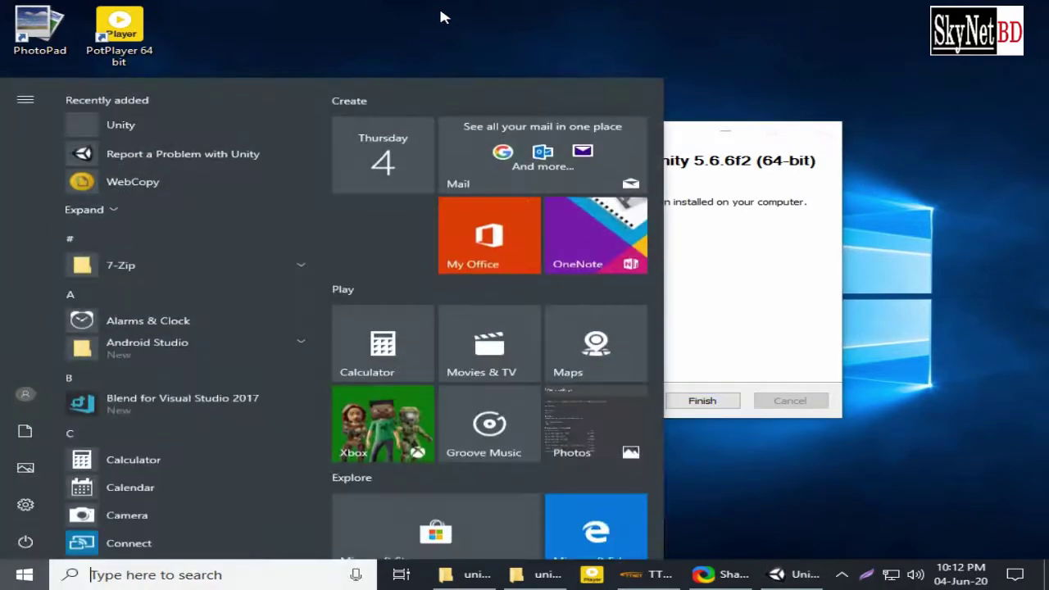
key("super")
key("super")
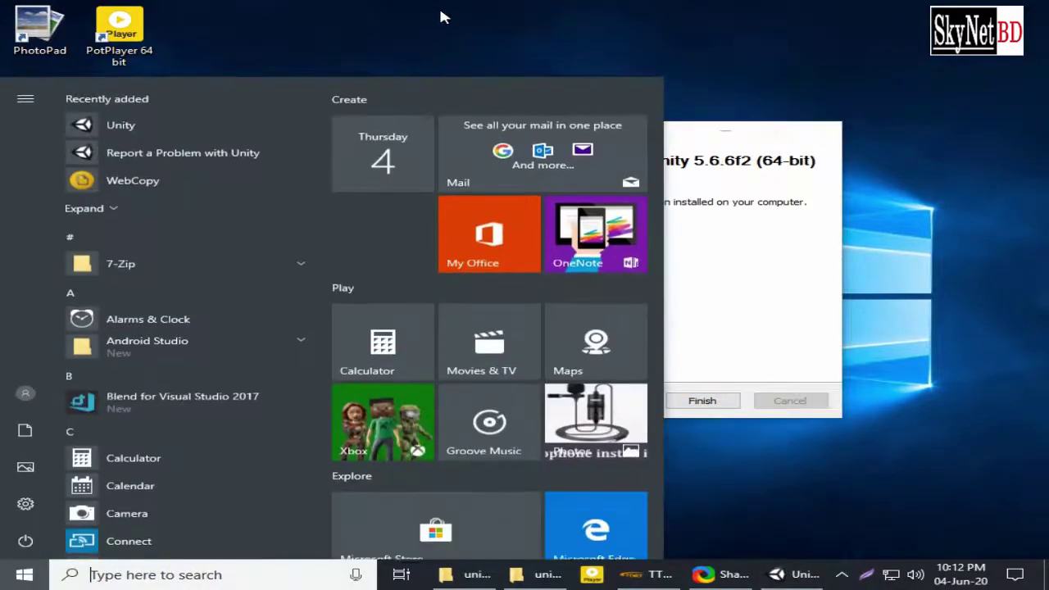
key("super")
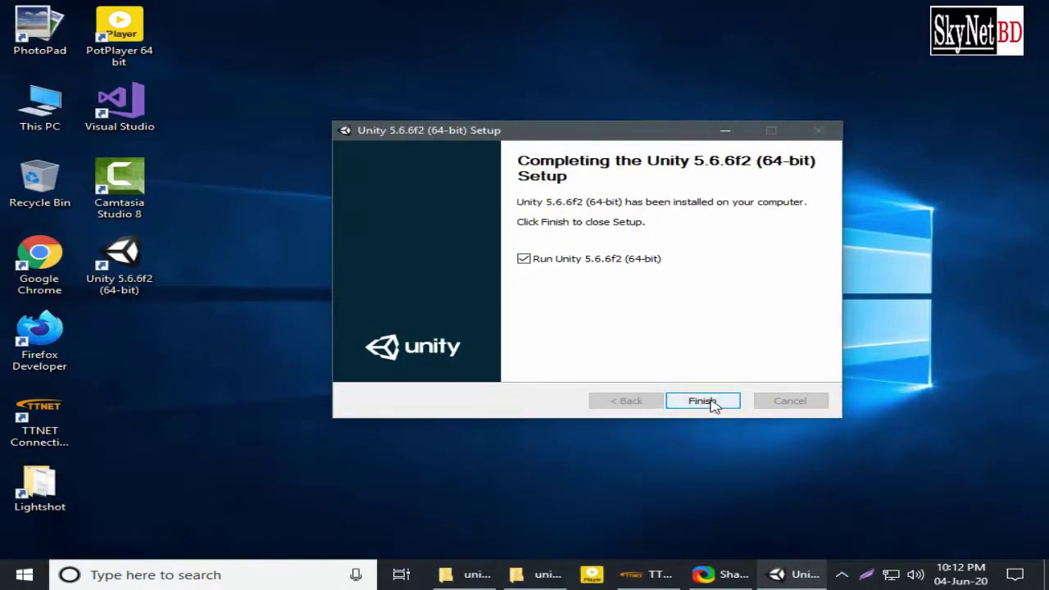
left_click(705, 400)
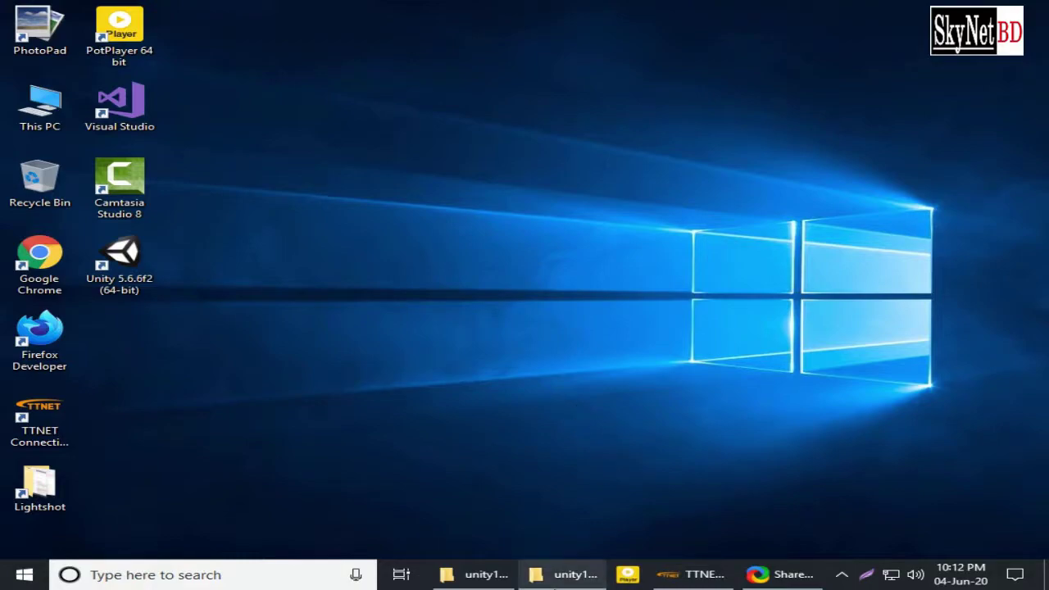
Close both leftover unity18.5x installer folder windows with Alt+F4
left_click(566, 575)
key("alt+F4")
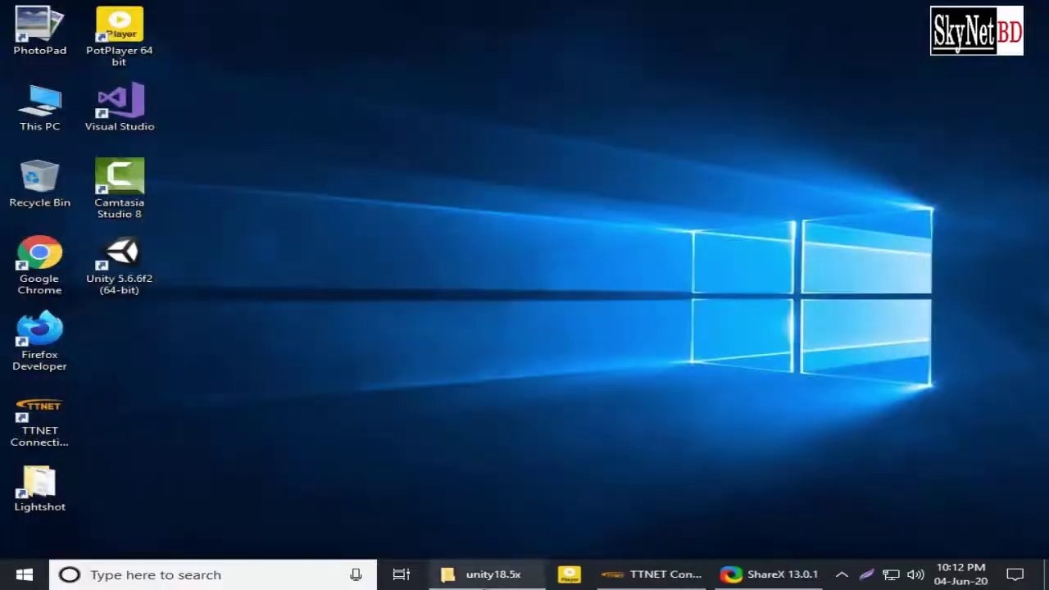
left_click(508, 575)
key("alt+F4")
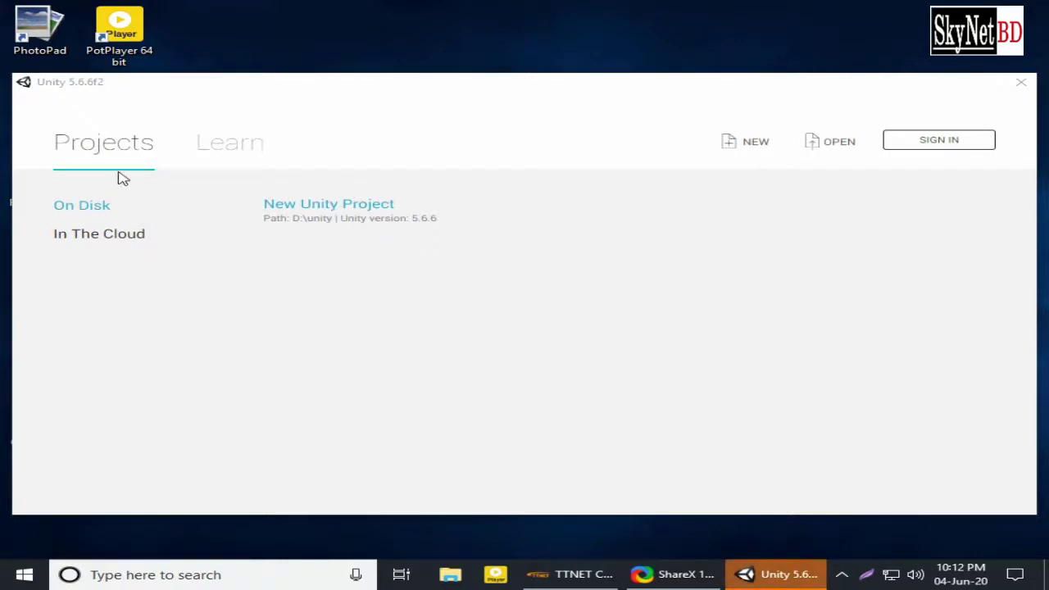
Sign in by entering the Unity account e-mail and password
left_click(936, 144)
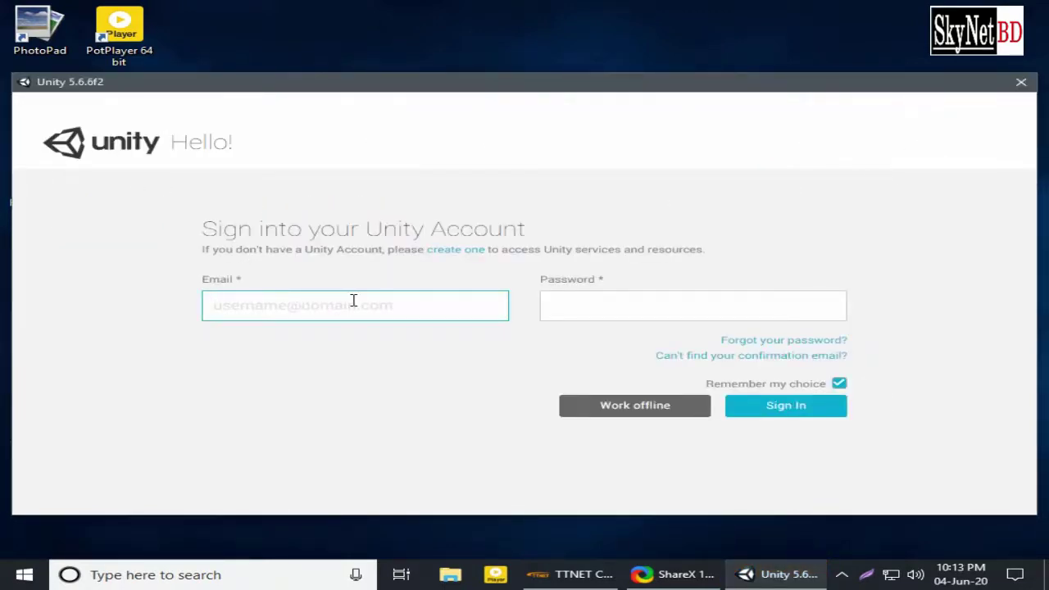
left_click(576, 306)
left_click(325, 309)
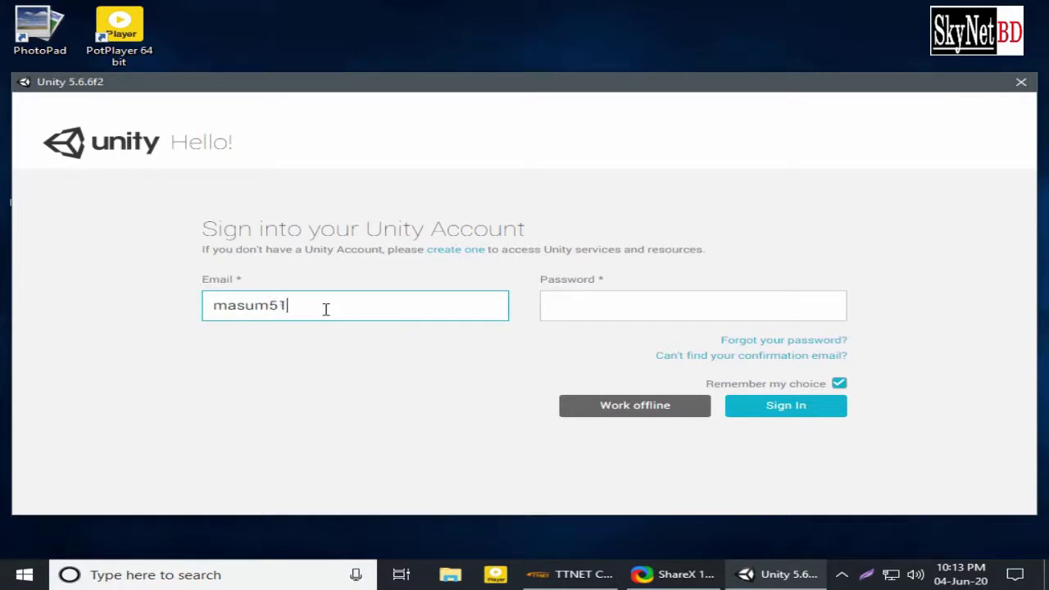
left_click(651, 299)
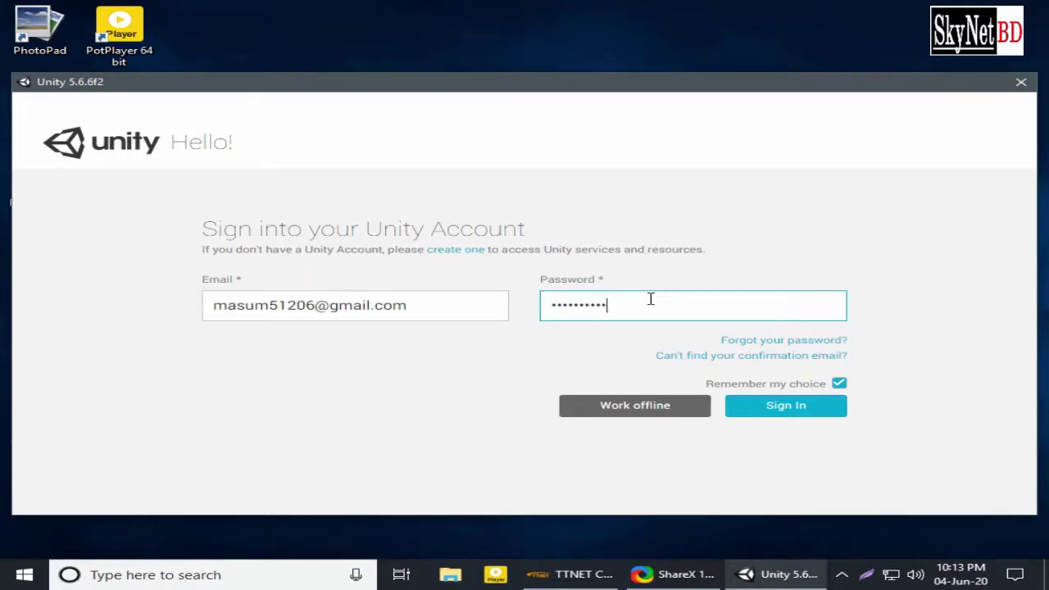
left_click(784, 408)
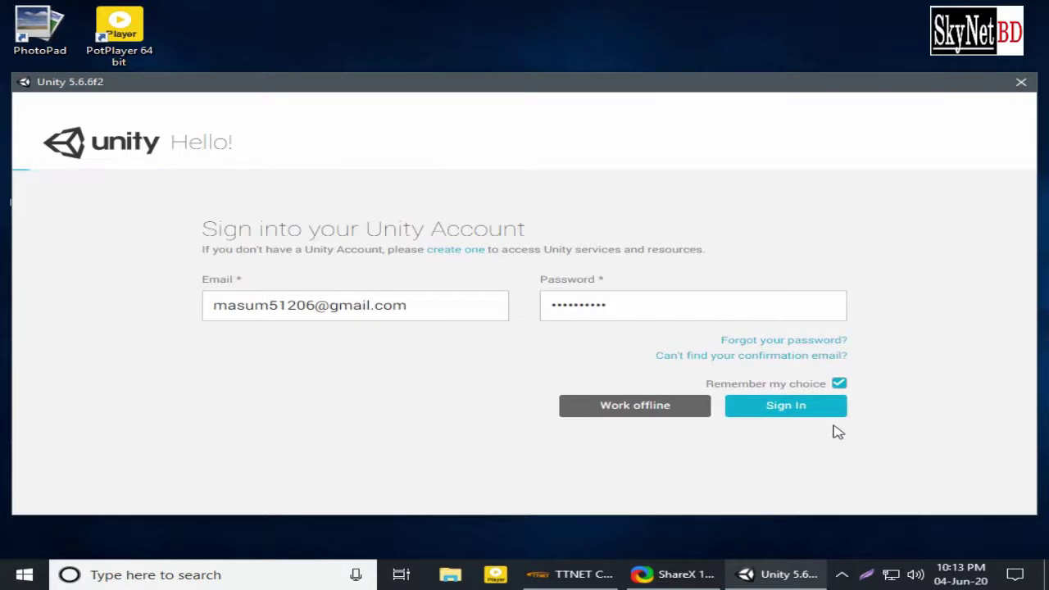
Open and dismiss the My Account menu, then start a new project
left_click(934, 145)
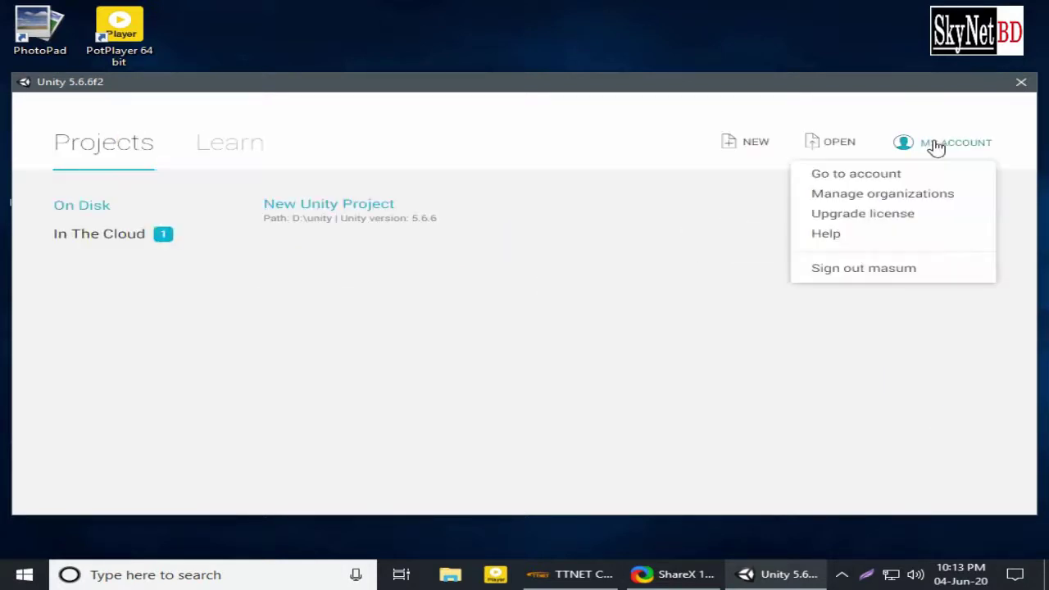
left_click(380, 321)
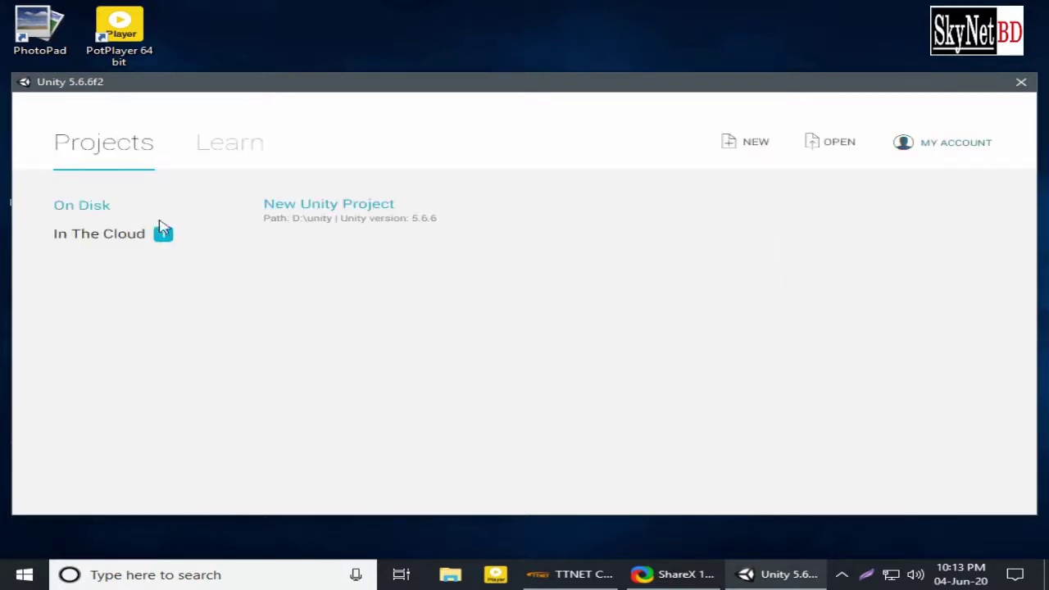
left_click(747, 153)
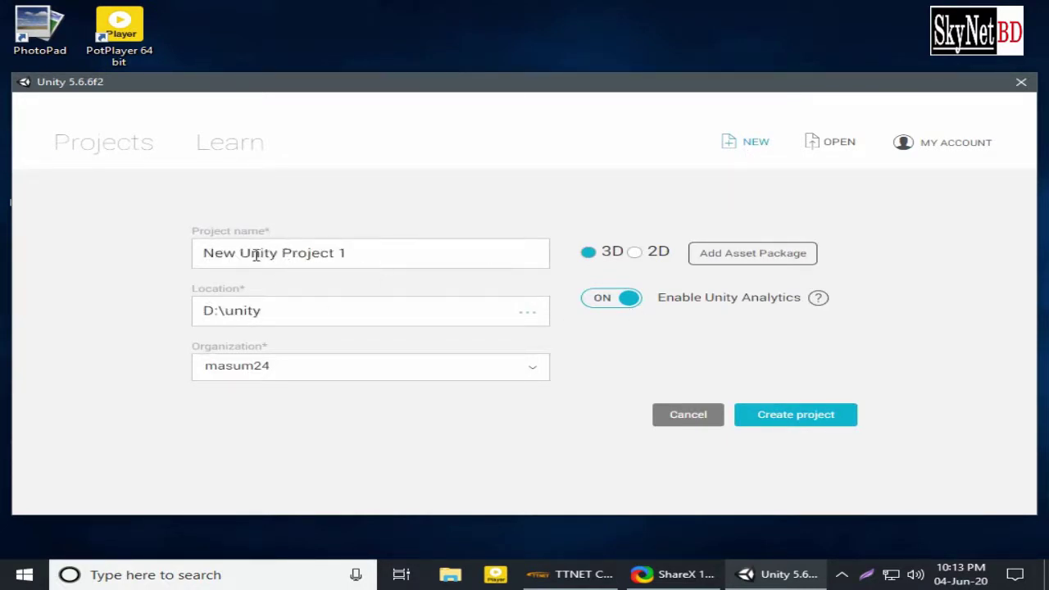
Create the 3D project 'New Unity Project 1' in D:\unity
left_click(791, 422)
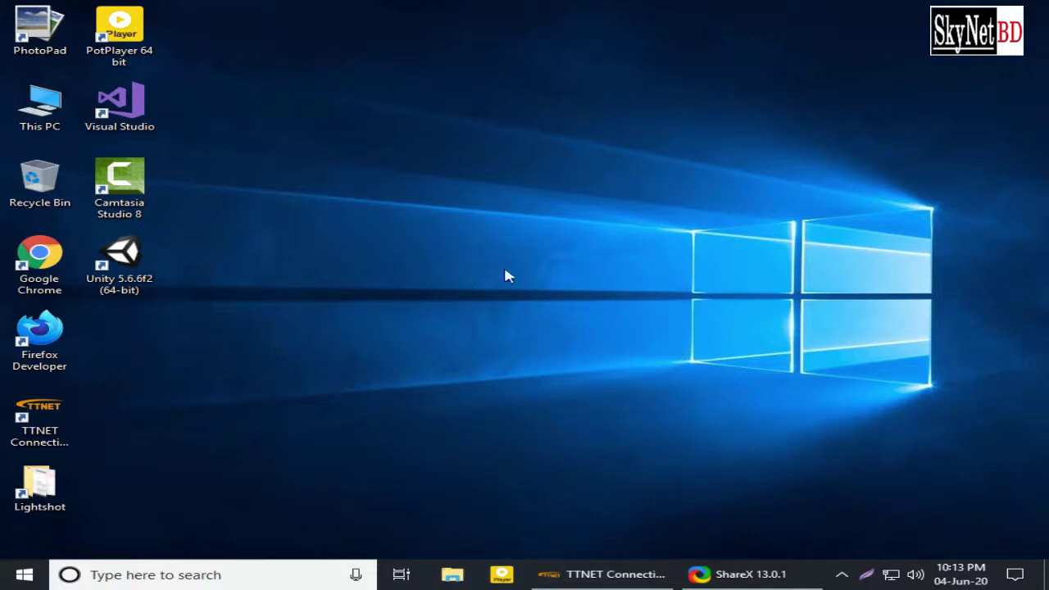
Refresh the desktop and launch Unity 5.6.6f2 from its shortcut to open New Unity Project 1
right_click(417, 227)
left_click(459, 270)
right_click(483, 3)
left_click(537, 46)
double_click(119, 259)
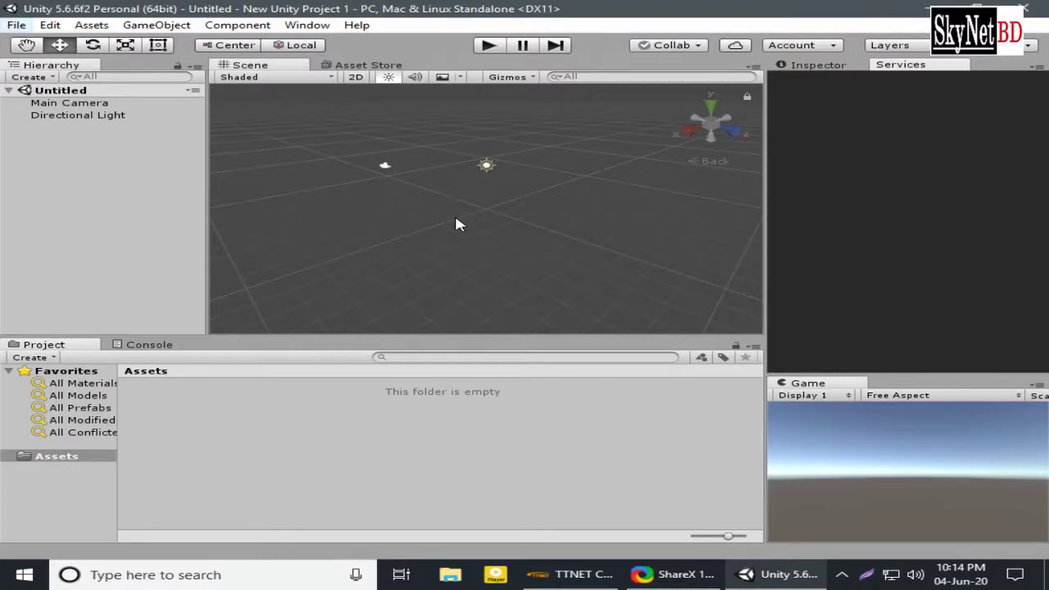
Switch the right-hand panel from Services to the Inspector
left_click(17, 25)
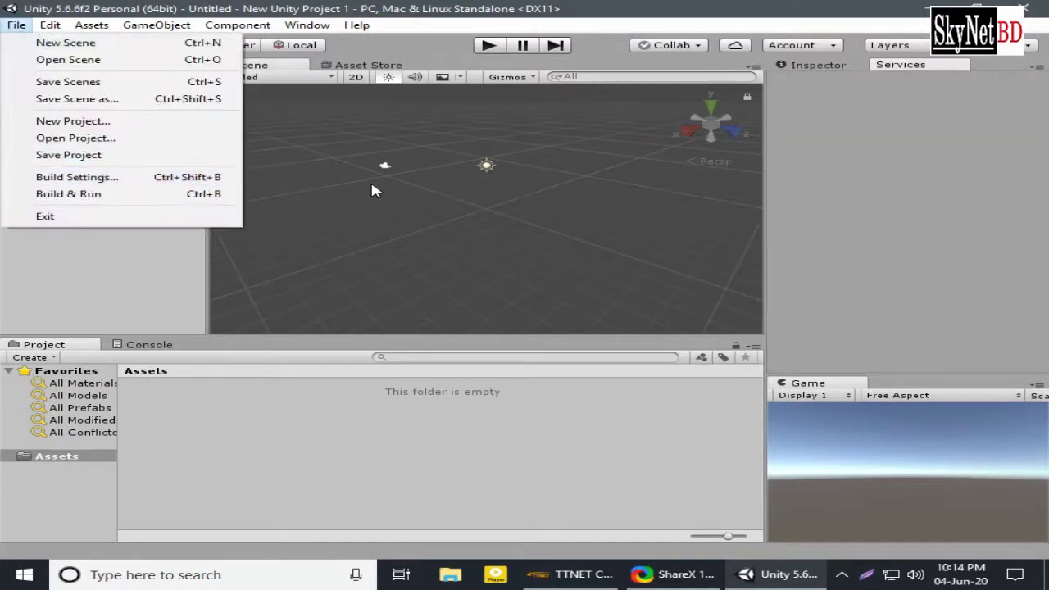
left_click(117, 263)
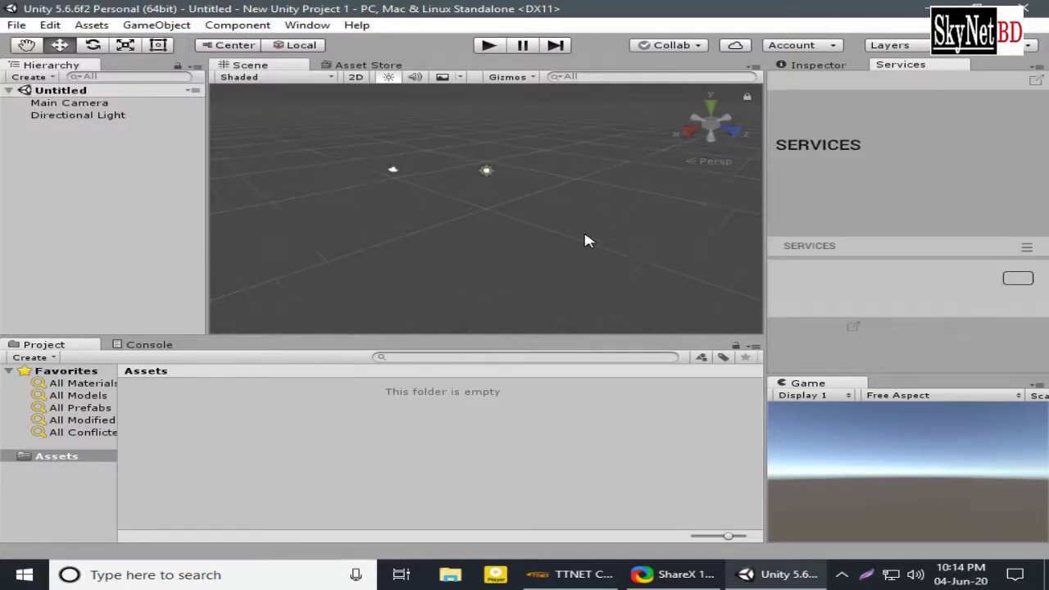
left_click(807, 67)
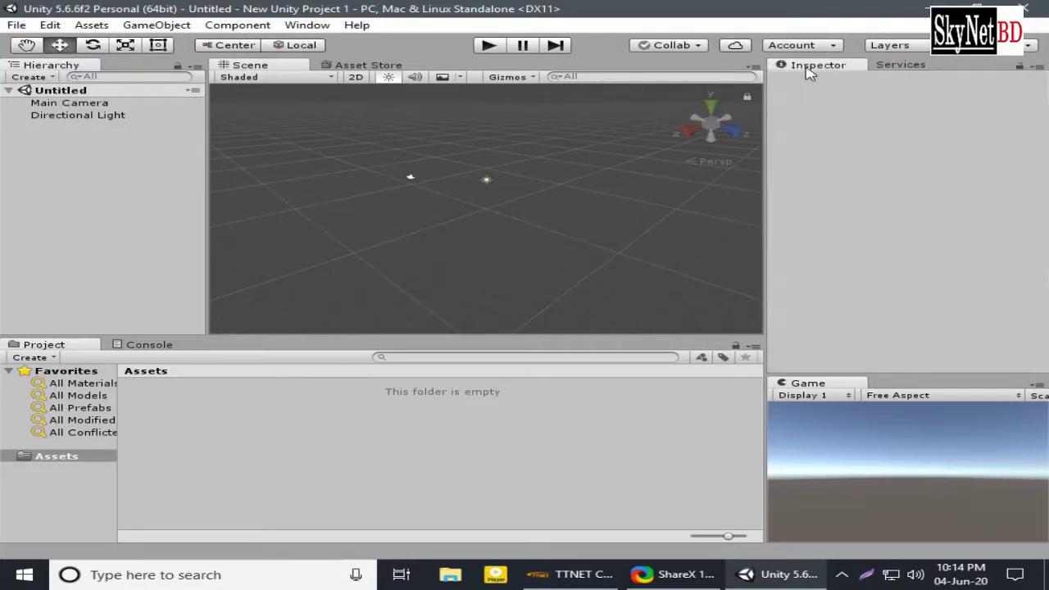
Check that Build Settings shows no Android module loaded, then open This PC from the desktop
left_click(17, 25)
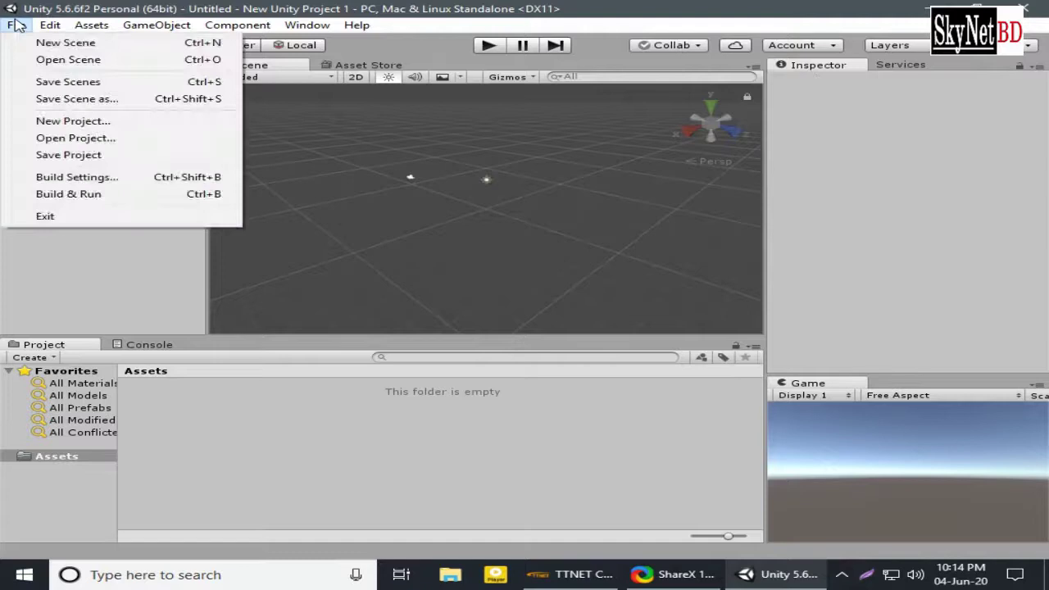
left_click(87, 177)
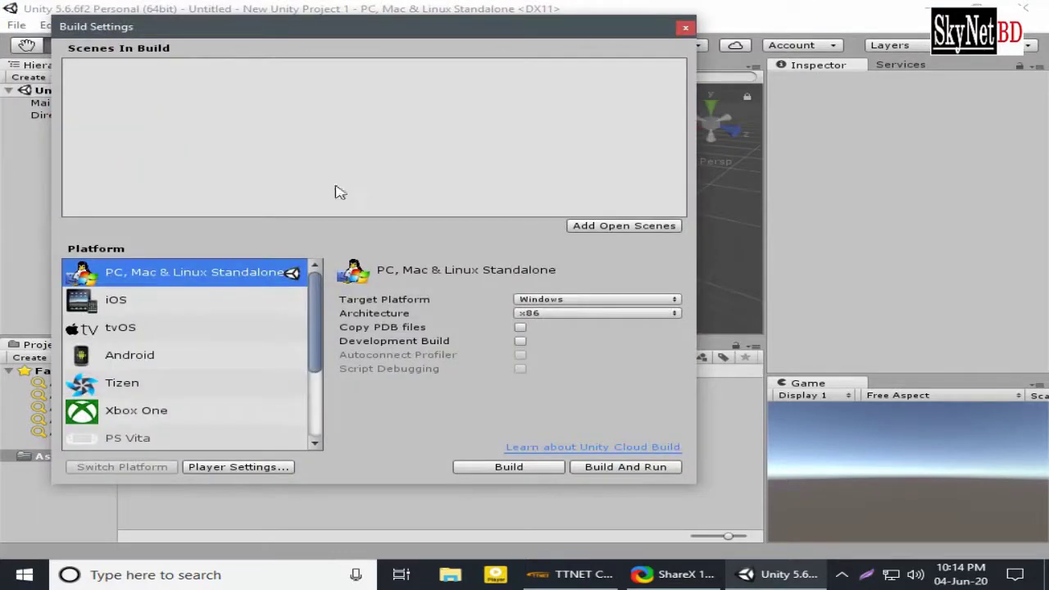
left_click(140, 354)
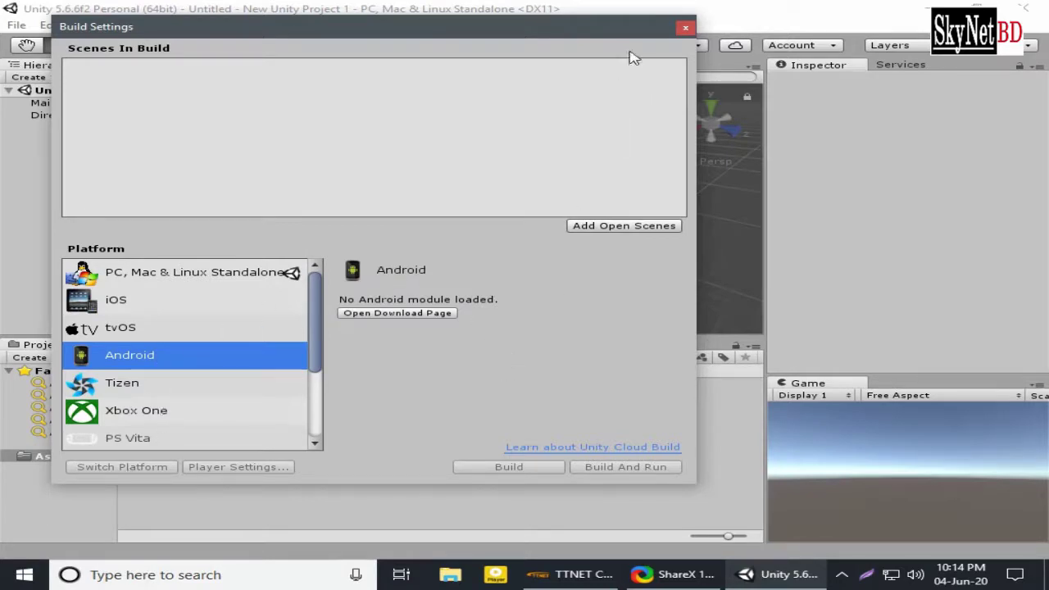
left_click(685, 28)
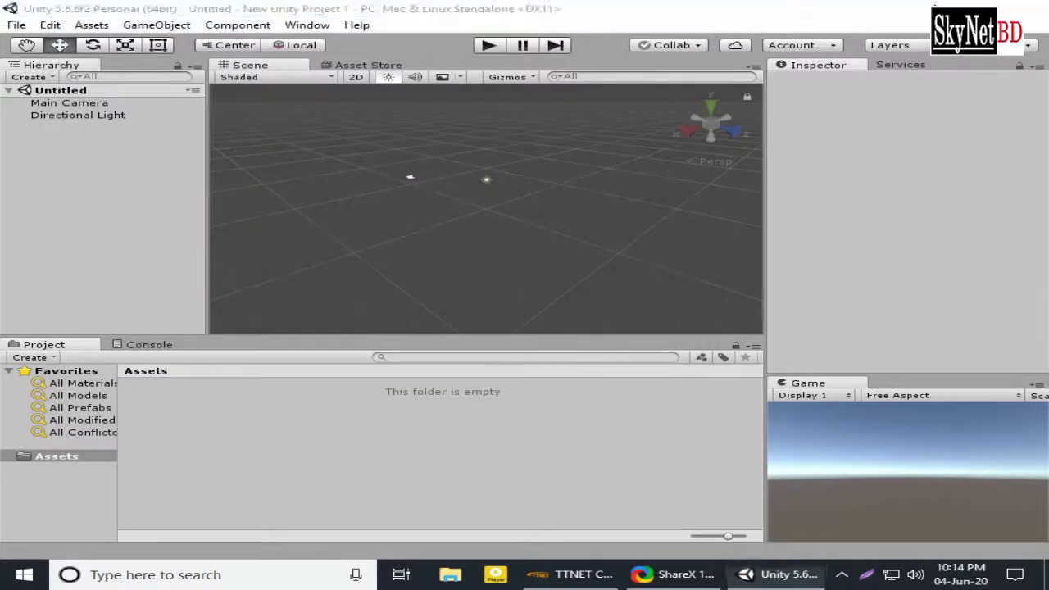
key("super+d")
key("Return")
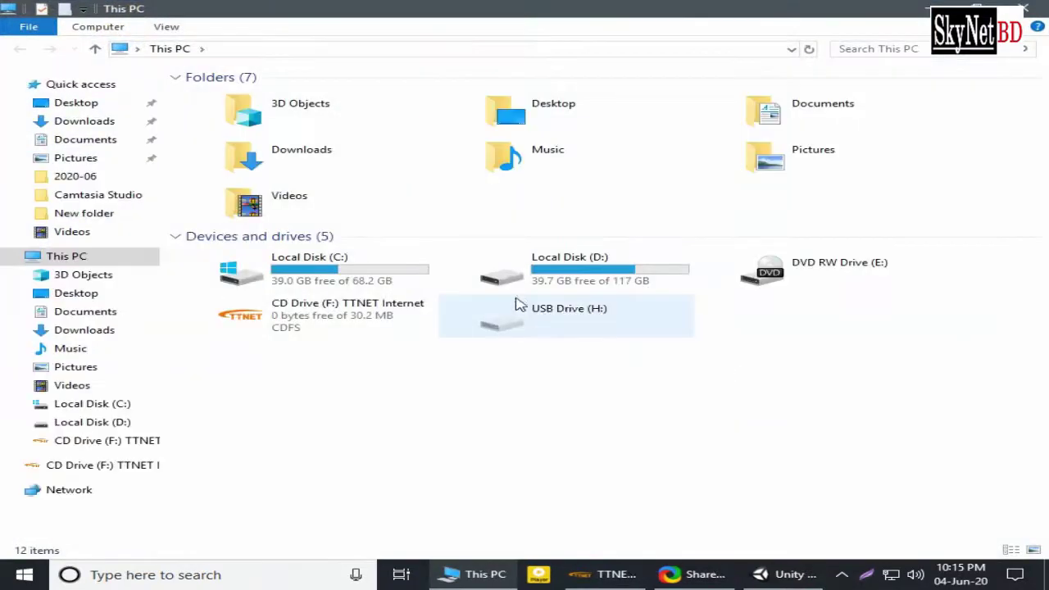
Browse to D:\windows-Software\unity18.5x and run the Android Support setup file as administrator
double_click(584, 264)
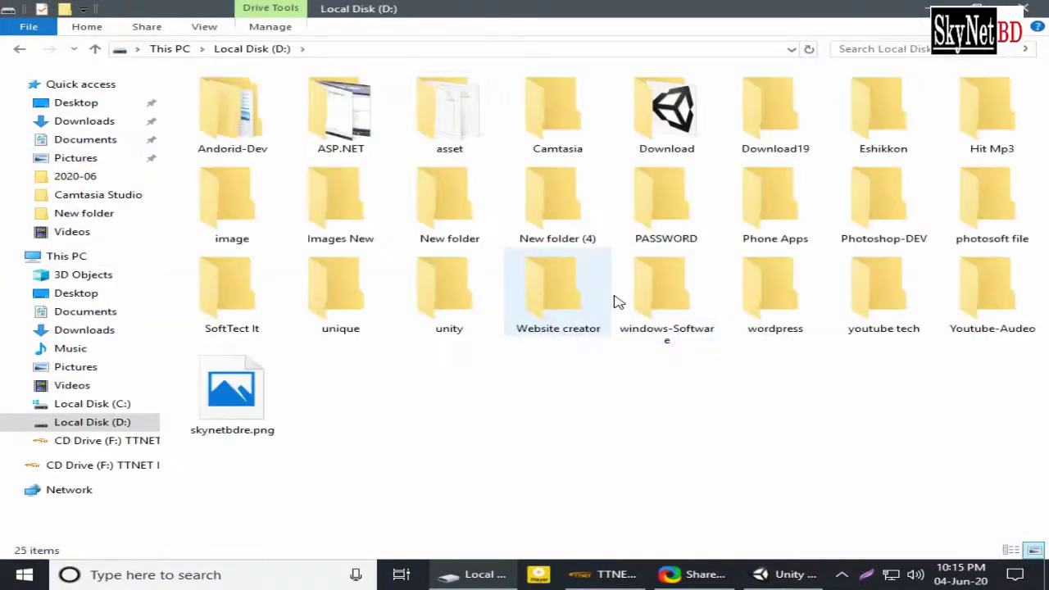
double_click(662, 297)
double_click(294, 226)
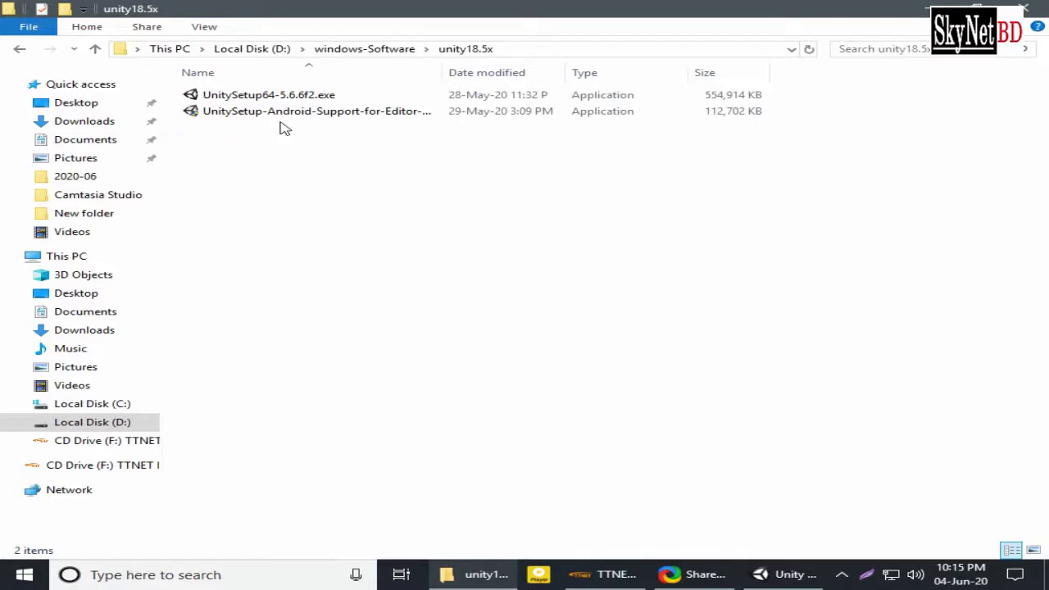
left_click(381, 117)
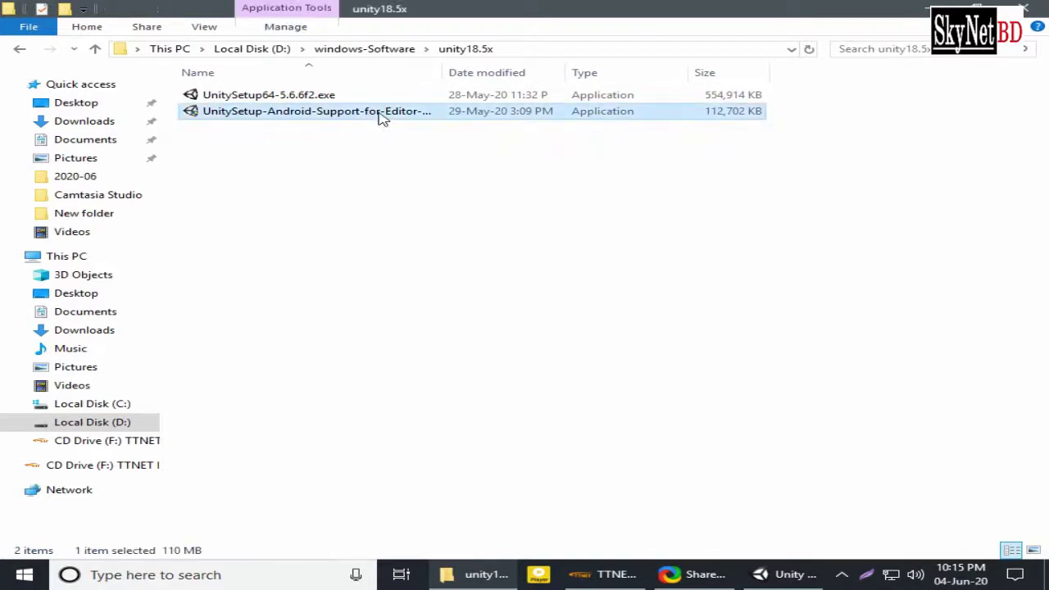
right_click(379, 115)
left_click(433, 142)
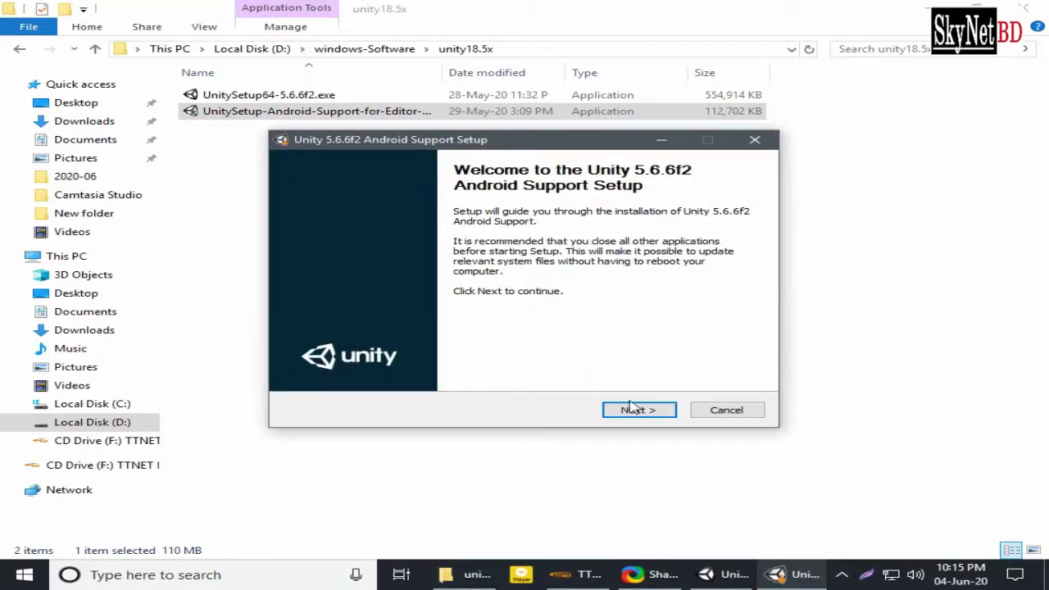
Accept the Unity license terms and continue through component selection
left_click(631, 408)
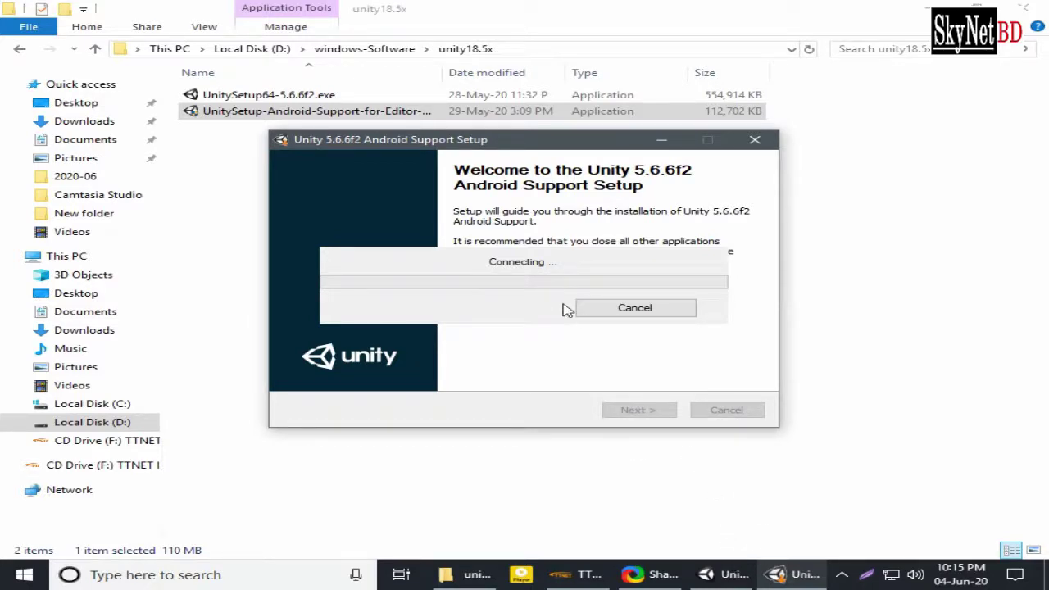
left_click(352, 366)
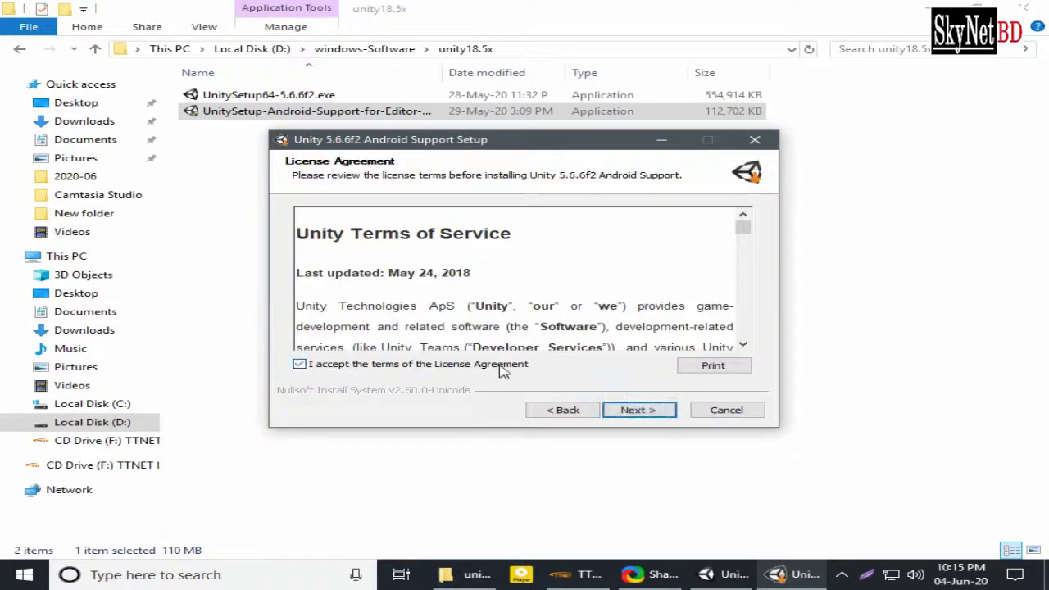
left_click(644, 410)
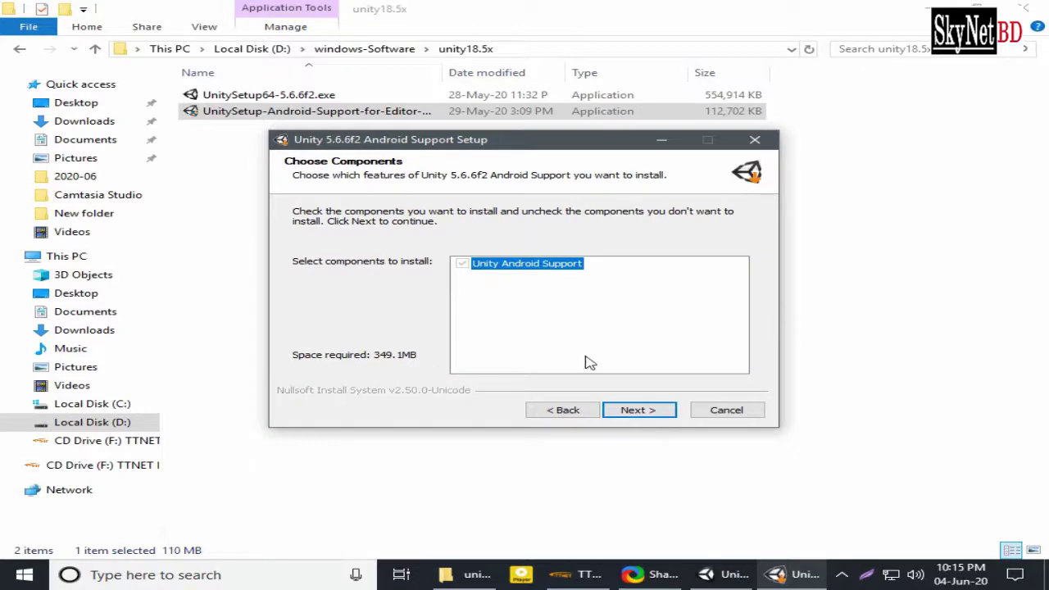
left_click(645, 412)
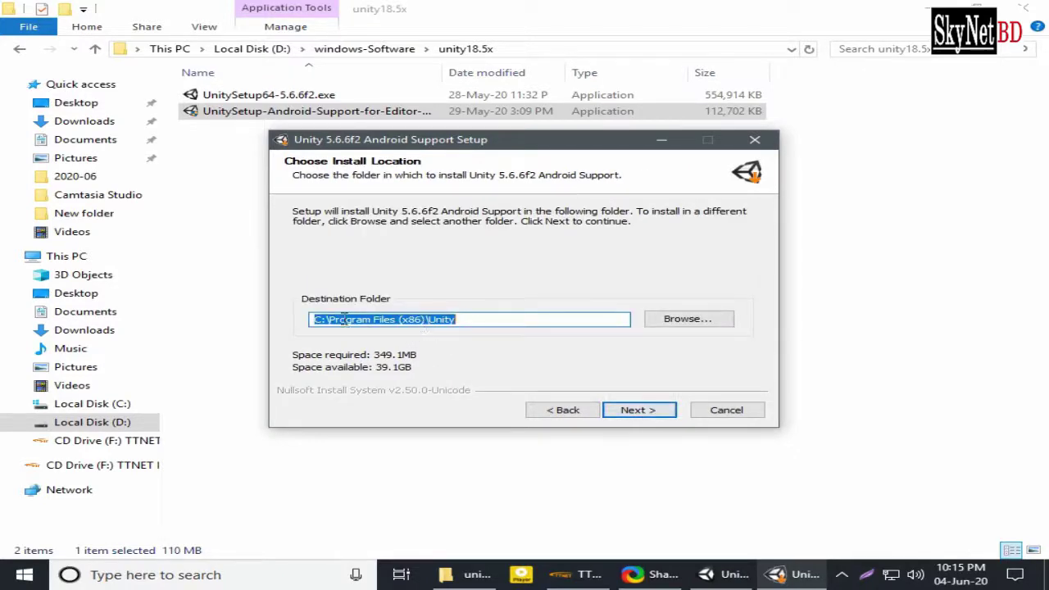
Keep the default C:\Program Files (x86)\Unity folder, ignore the running editor, and finish the install
left_click(472, 319)
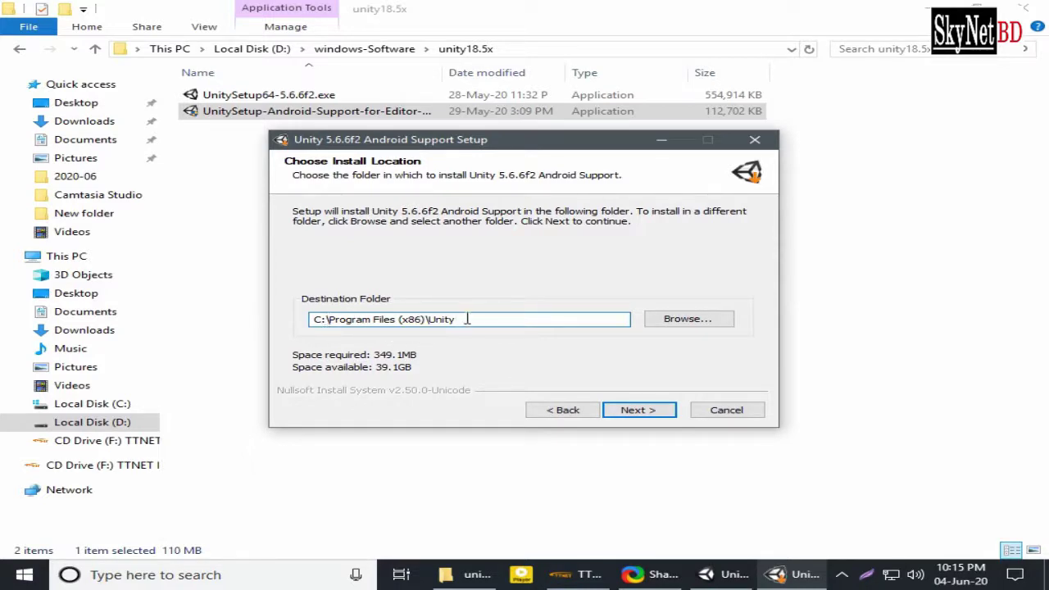
left_click_drag(464, 319, 313, 320)
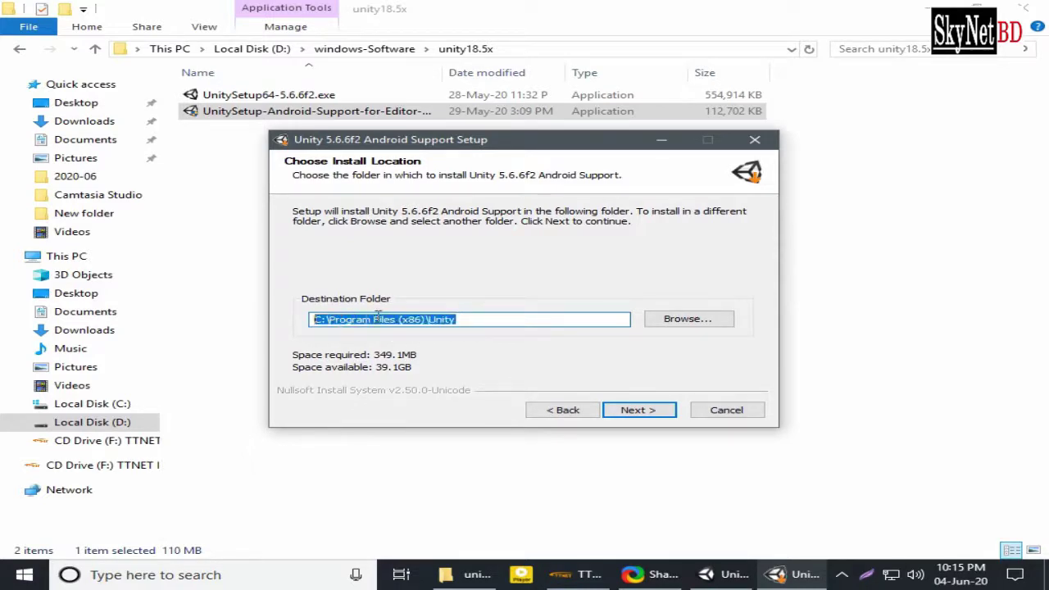
left_click(415, 324)
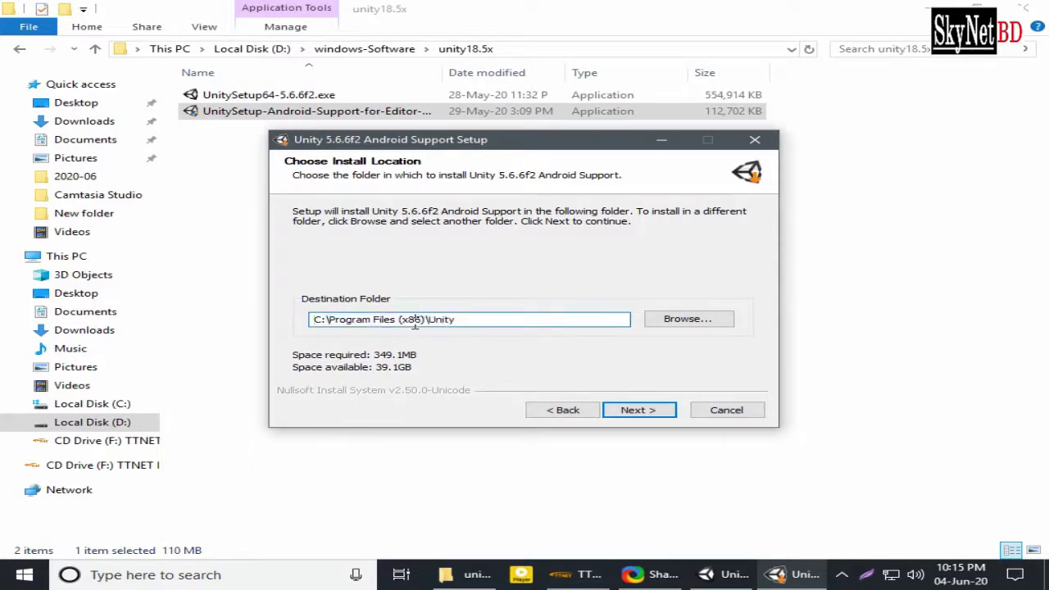
left_click(639, 410)
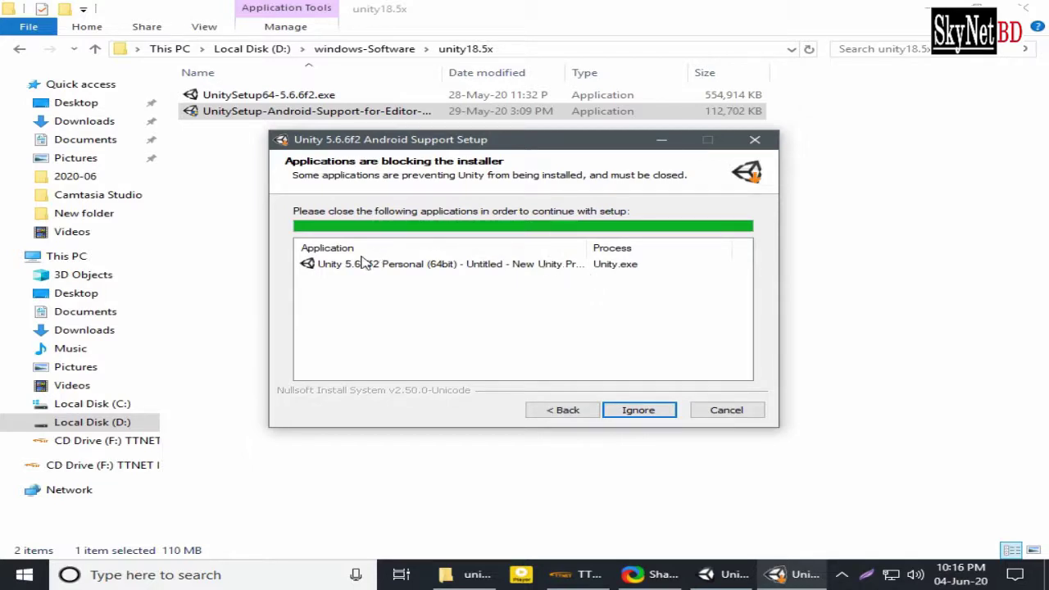
left_click(639, 411)
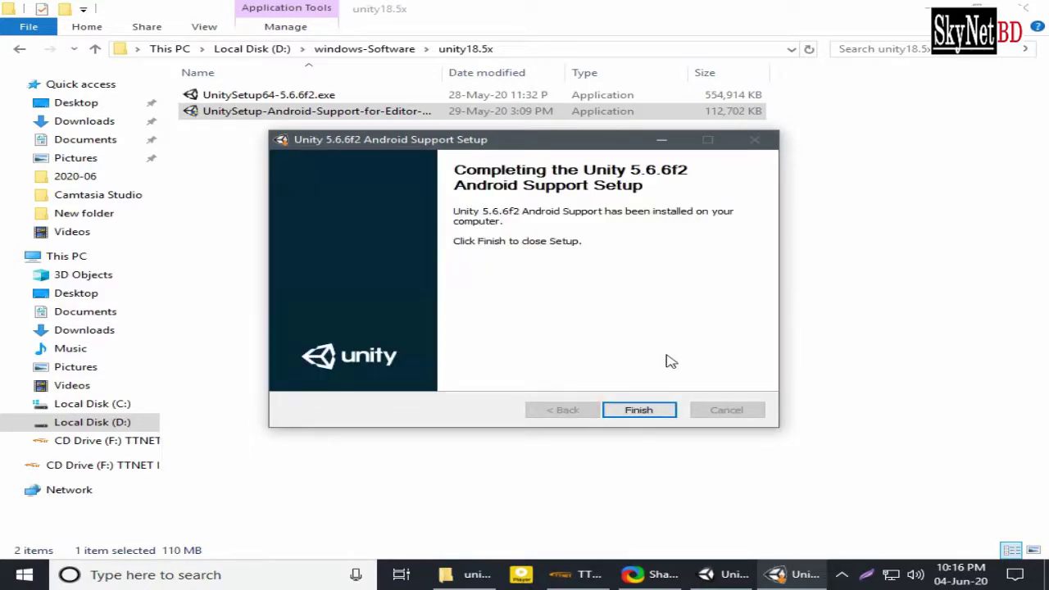
left_click(658, 414)
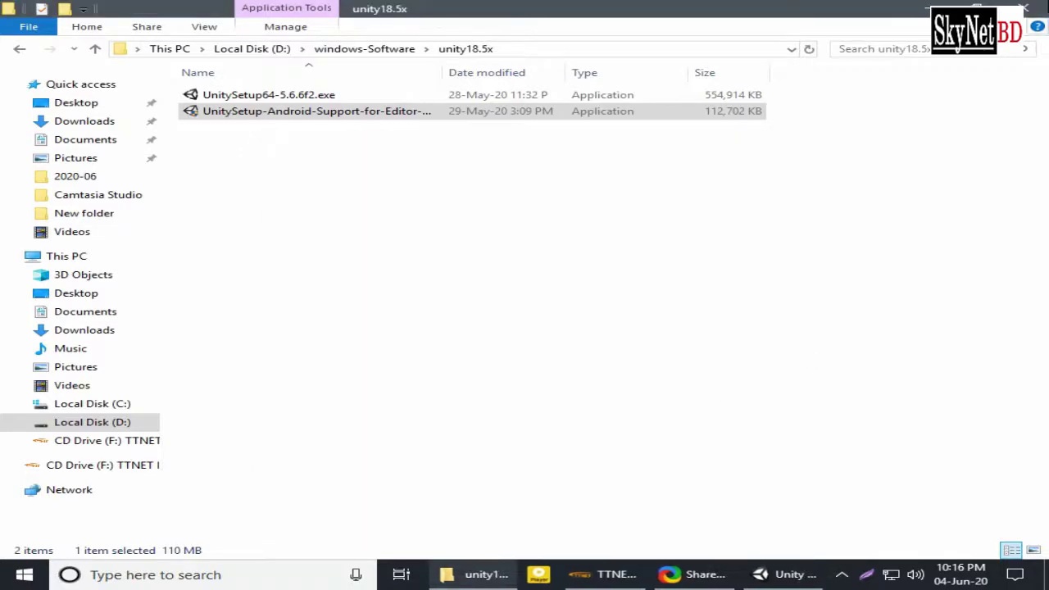
Bring Unity back and switch the build platform to Android in Build Settings
left_click(1029, 9)
left_click(774, 574)
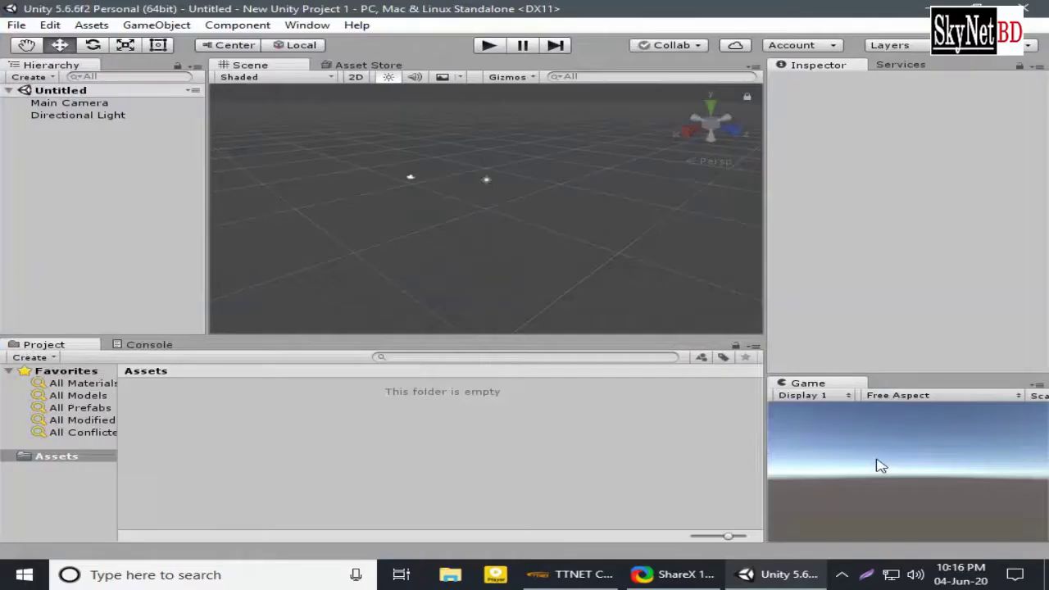
left_click(16, 25)
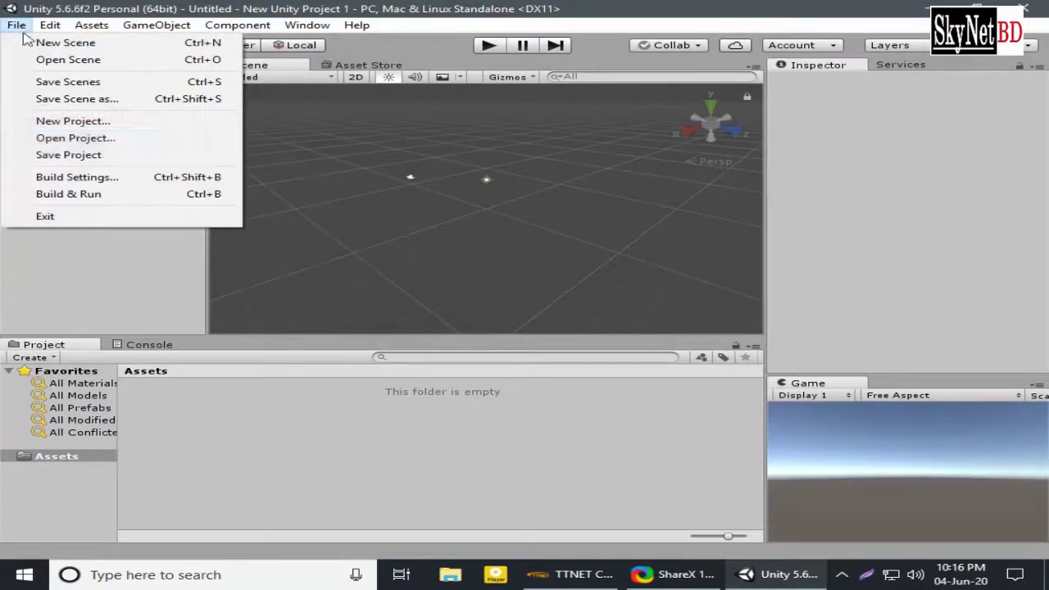
left_click(93, 177)
left_click(118, 302)
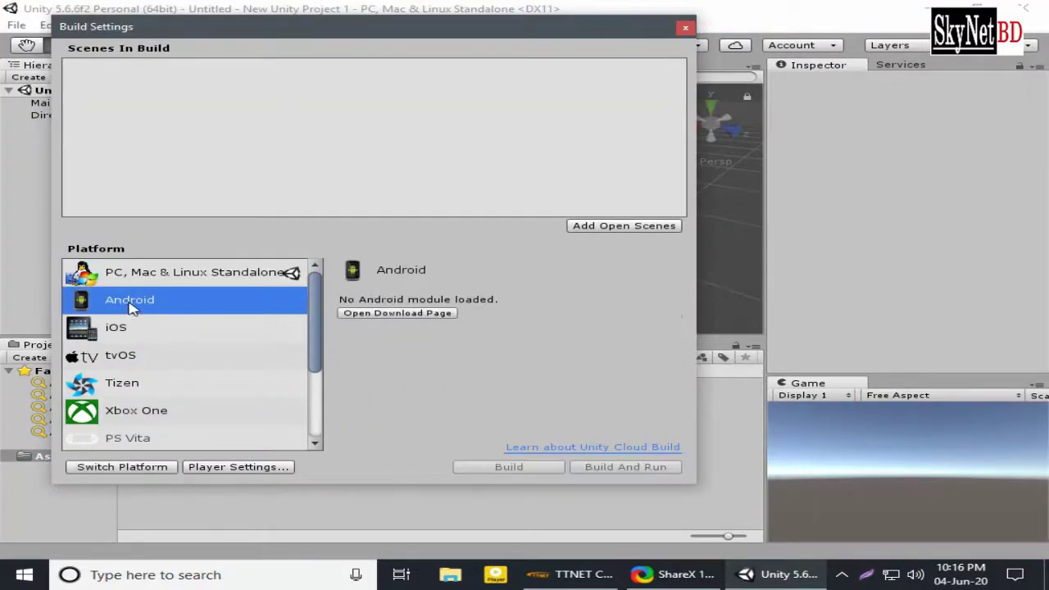
left_click(132, 471)
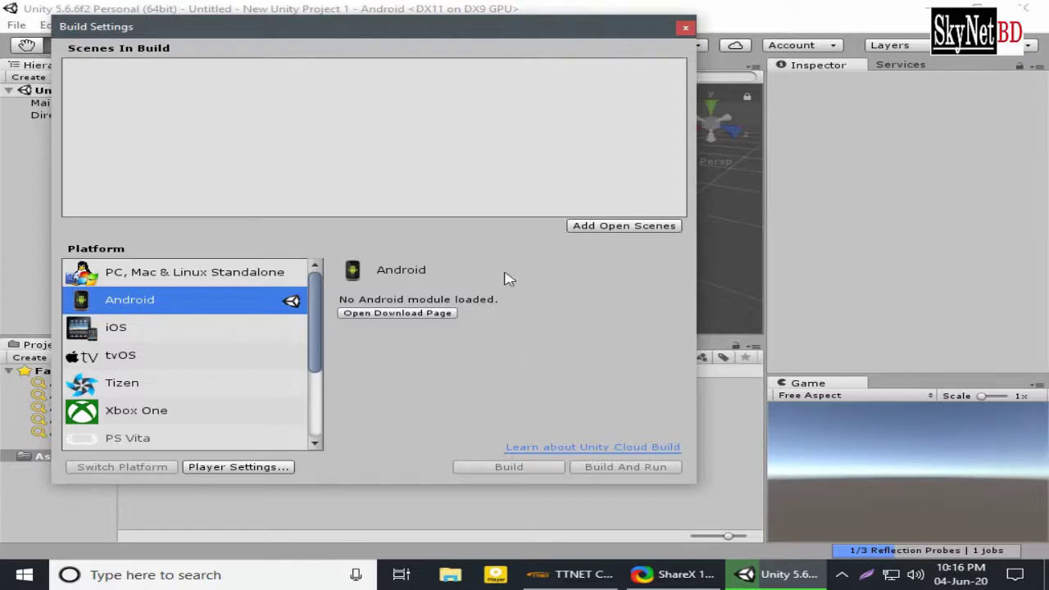
Navigate to D:\windows-Software\Android_Studio and select the Sdk.zip archive
left_click(450, 577)
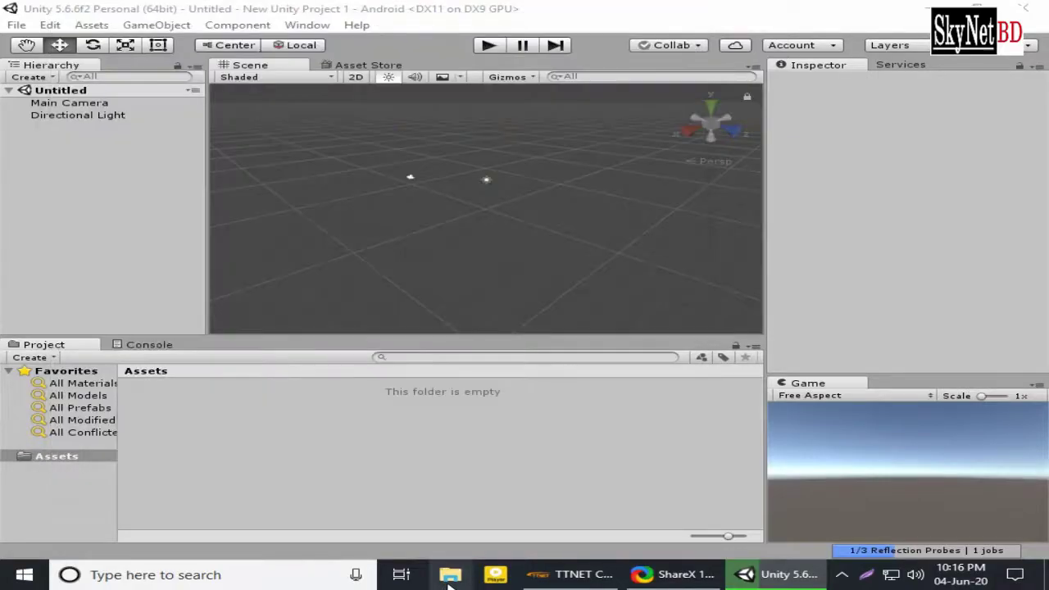
left_click(450, 576)
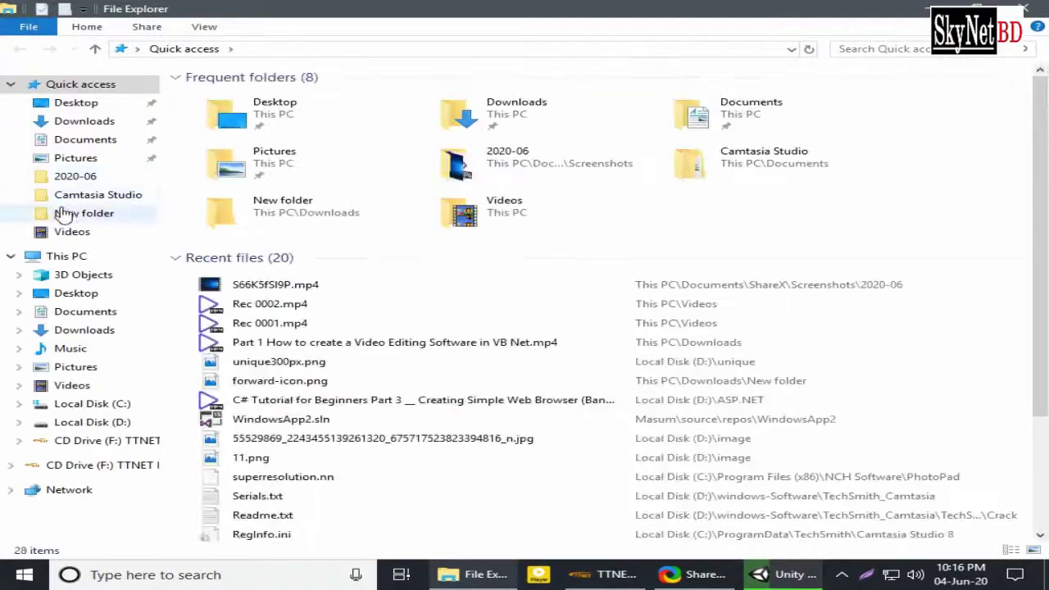
scroll(149, 363, "down", 2)
left_click(93, 421)
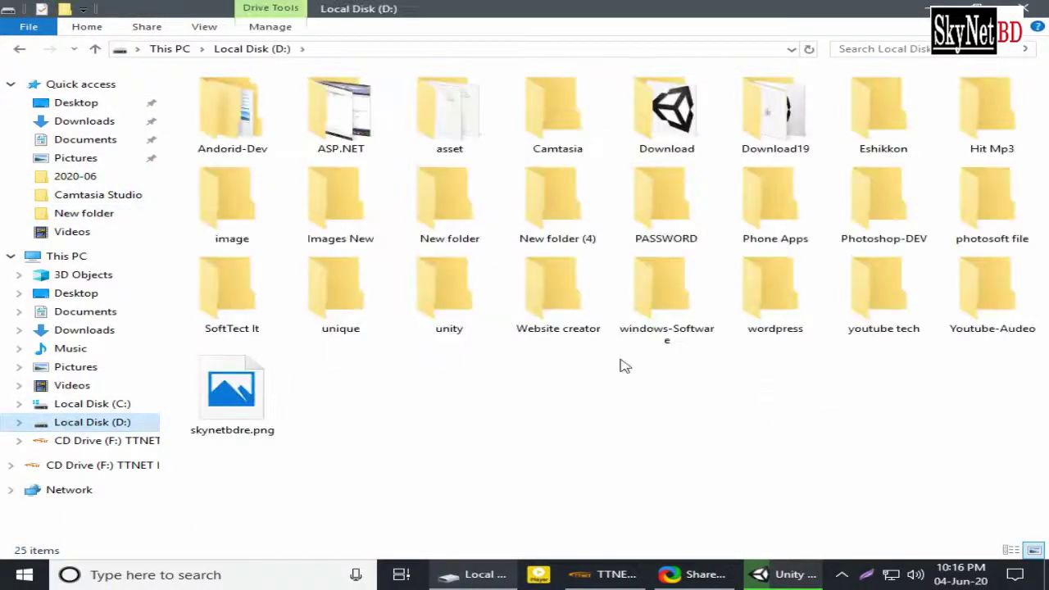
double_click(665, 299)
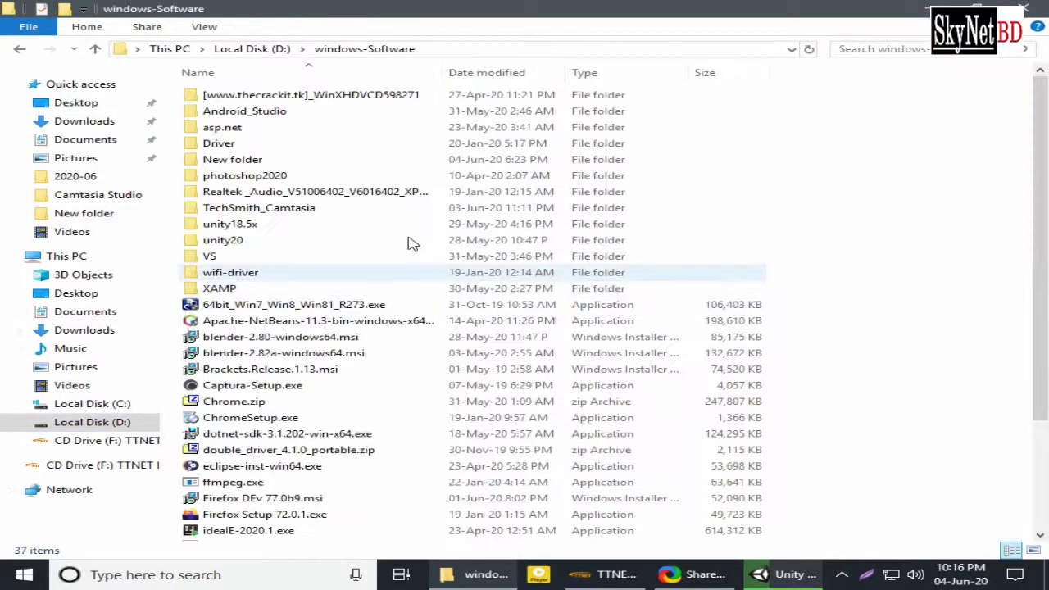
double_click(274, 113)
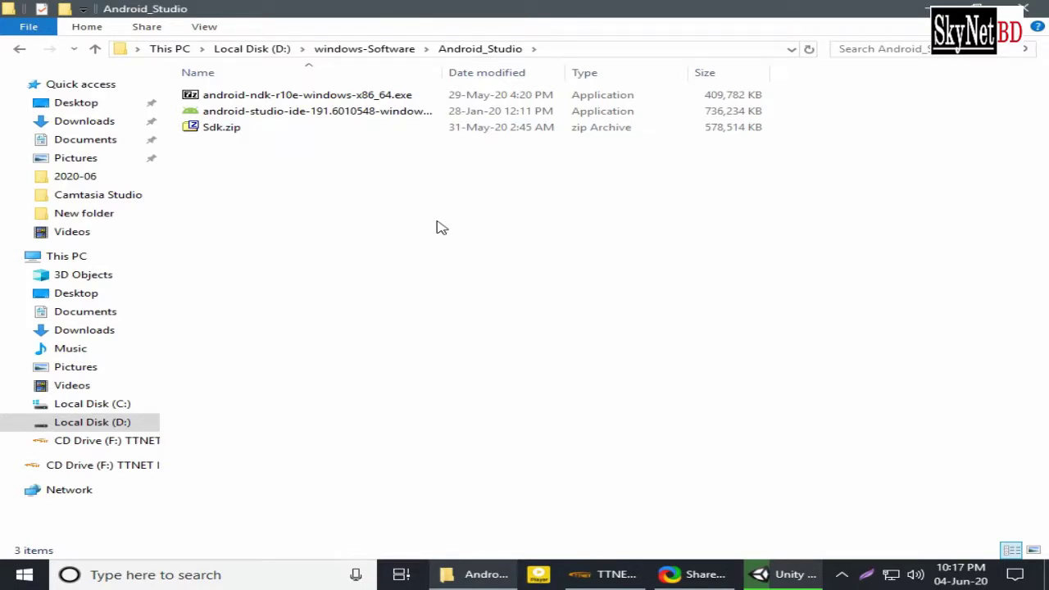
left_click(247, 129)
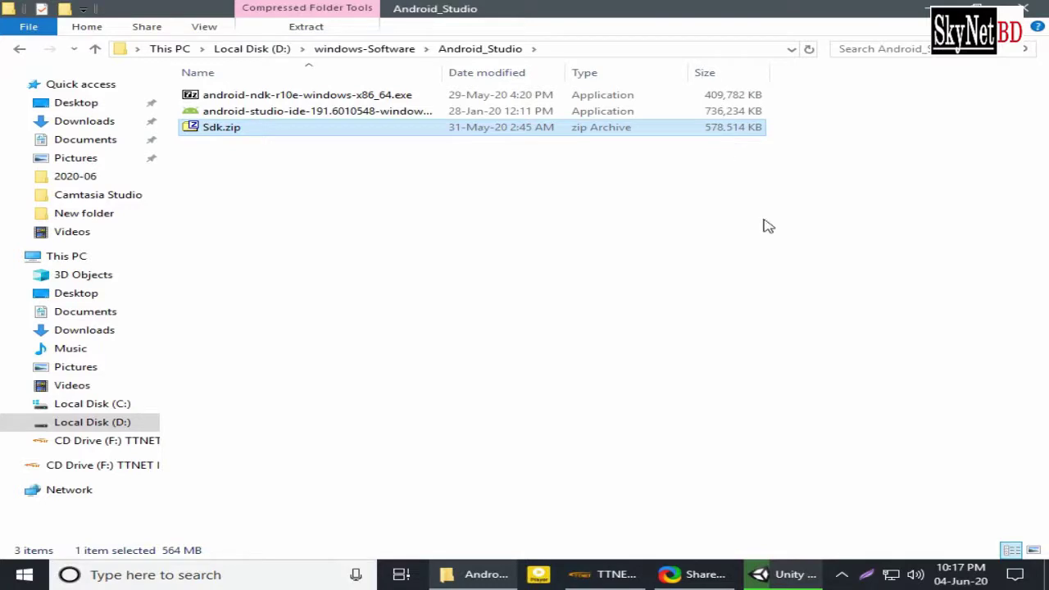
left_click(565, 218)
left_click(228, 129)
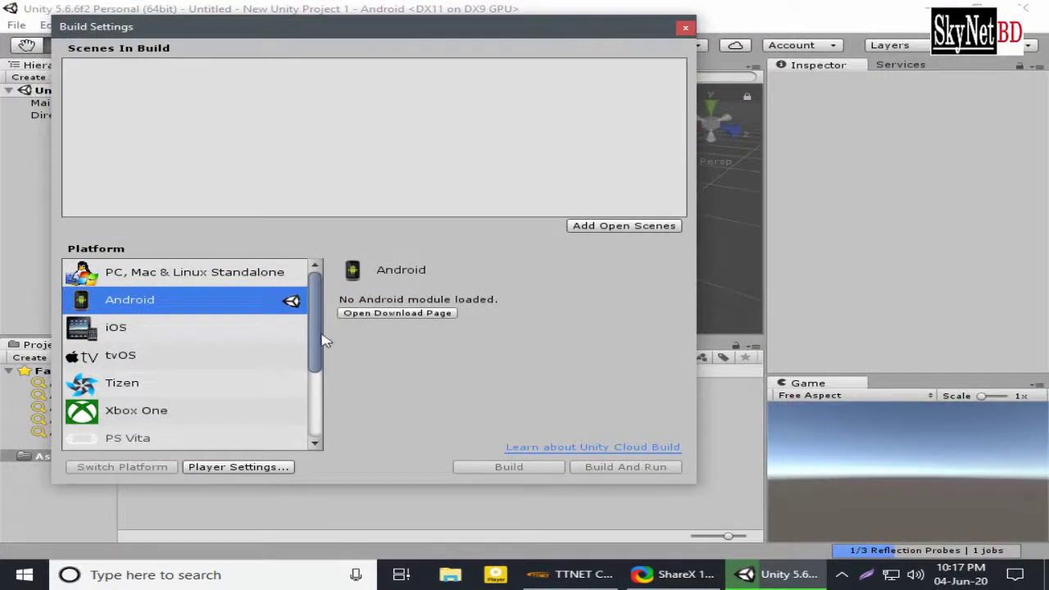
Reopen Build Settings to verify Android is still the active platform, then close it
left_click(685, 27)
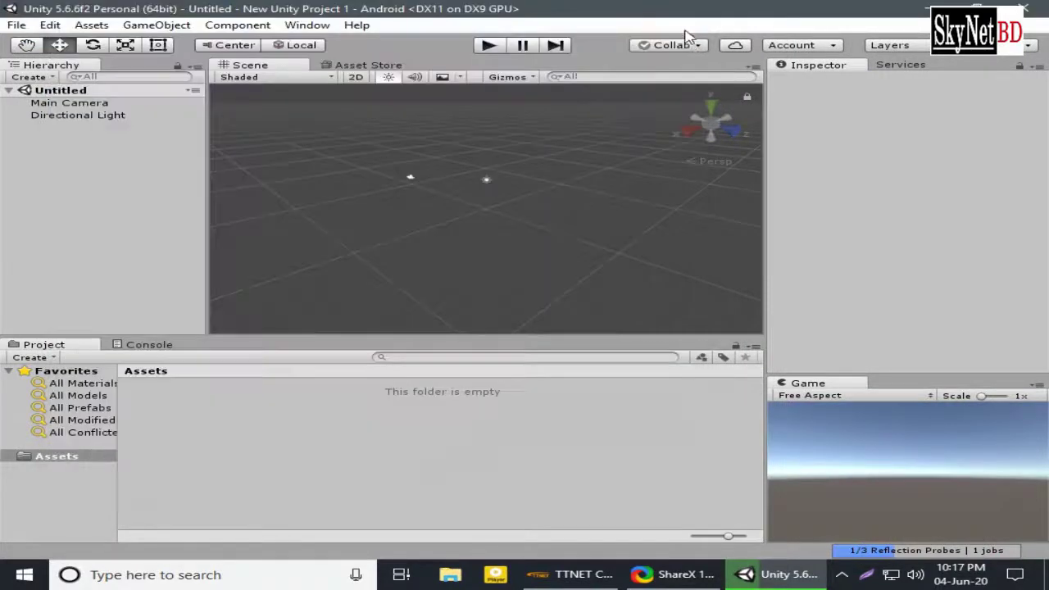
left_click(19, 27)
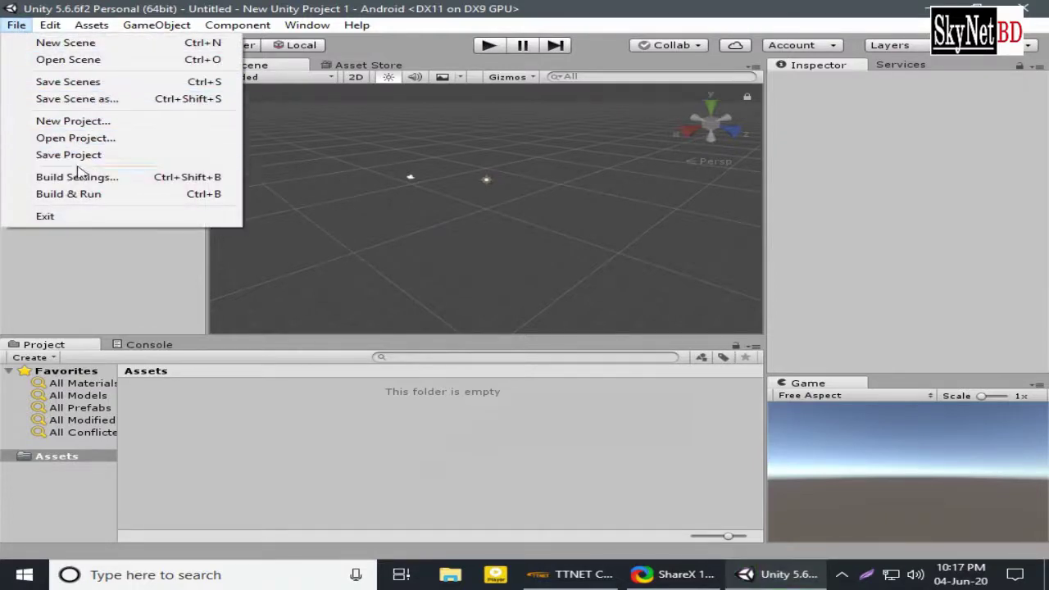
left_click(82, 177)
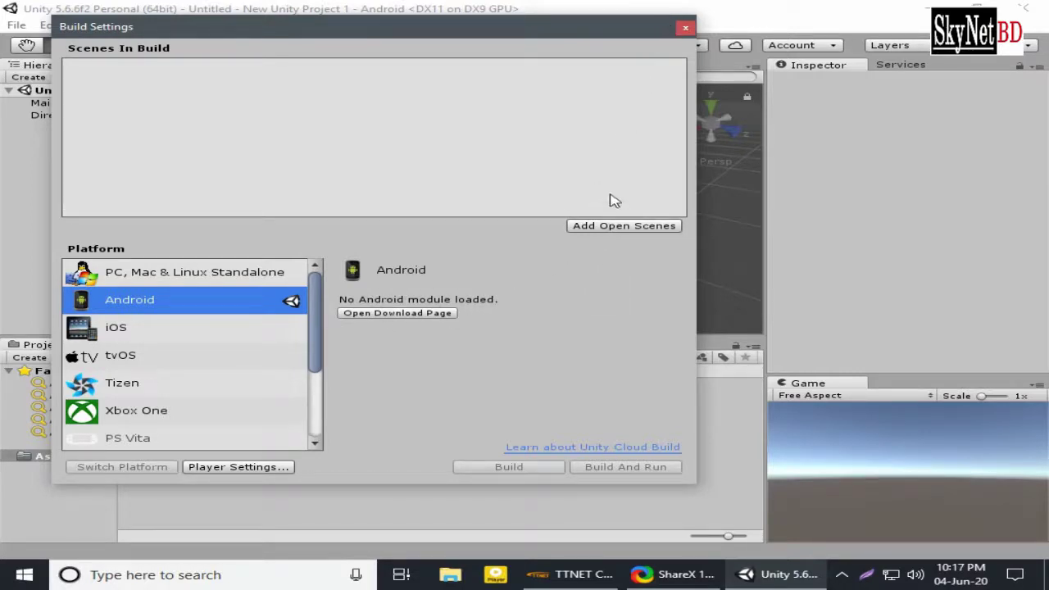
left_click(685, 31)
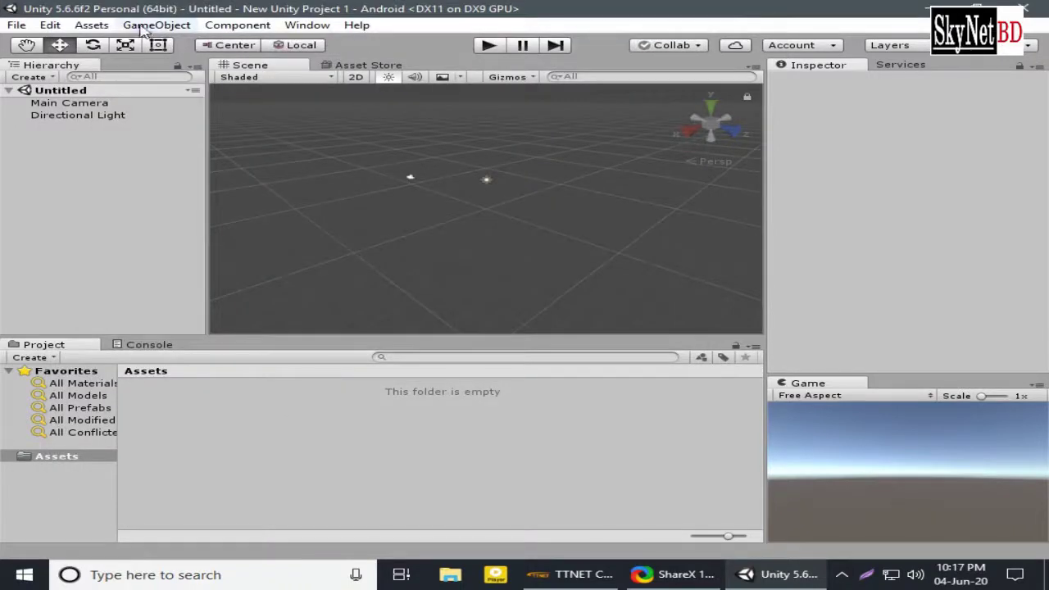
Review the External Tools preferences, including the External Script Editor choices, leaving them unchanged
left_click(49, 25)
mouse_move(118, 419)
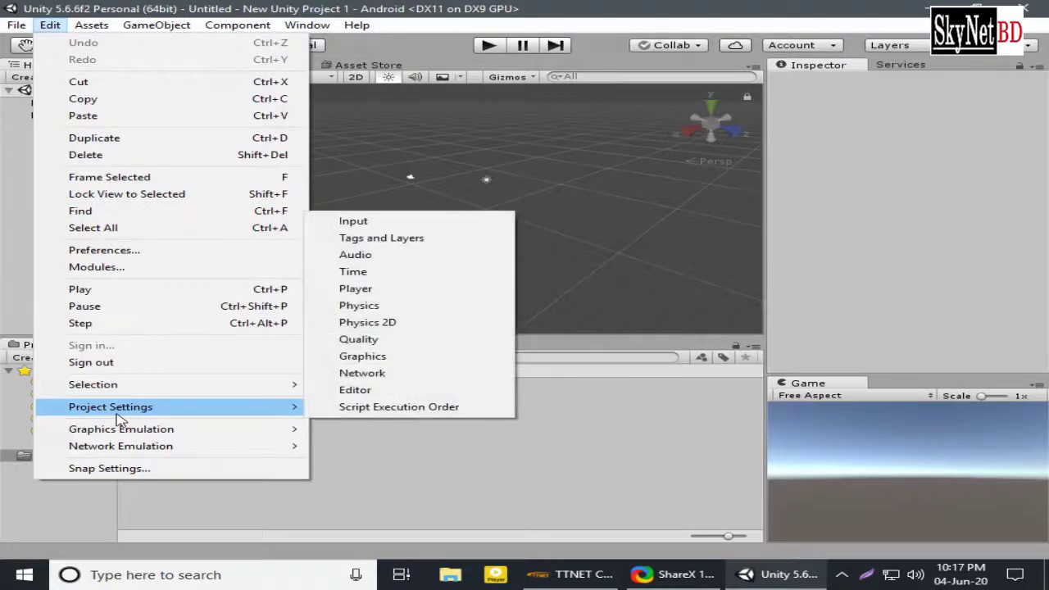
left_click(112, 252)
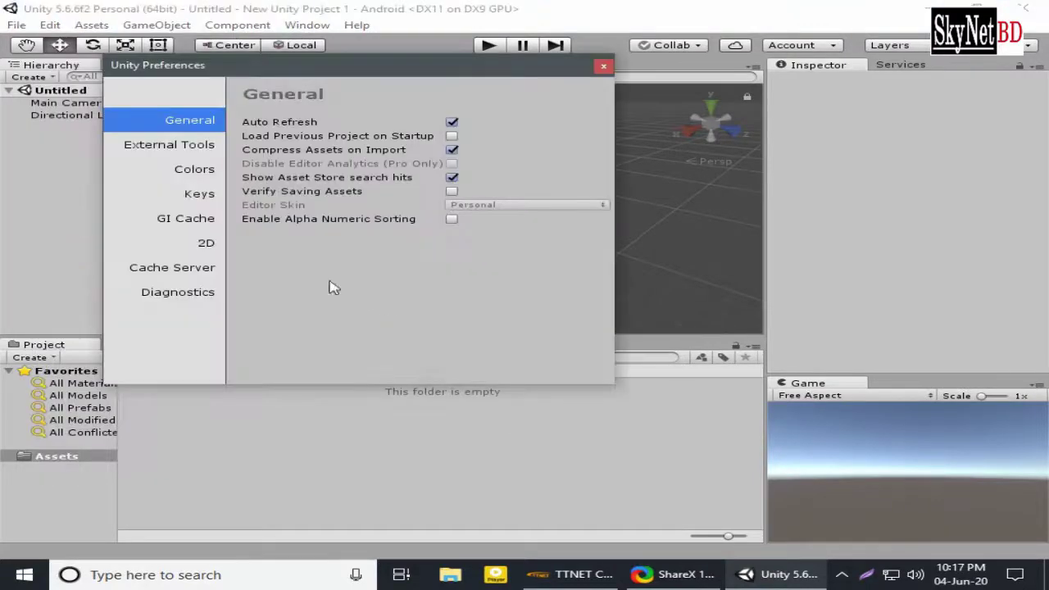
left_click(179, 150)
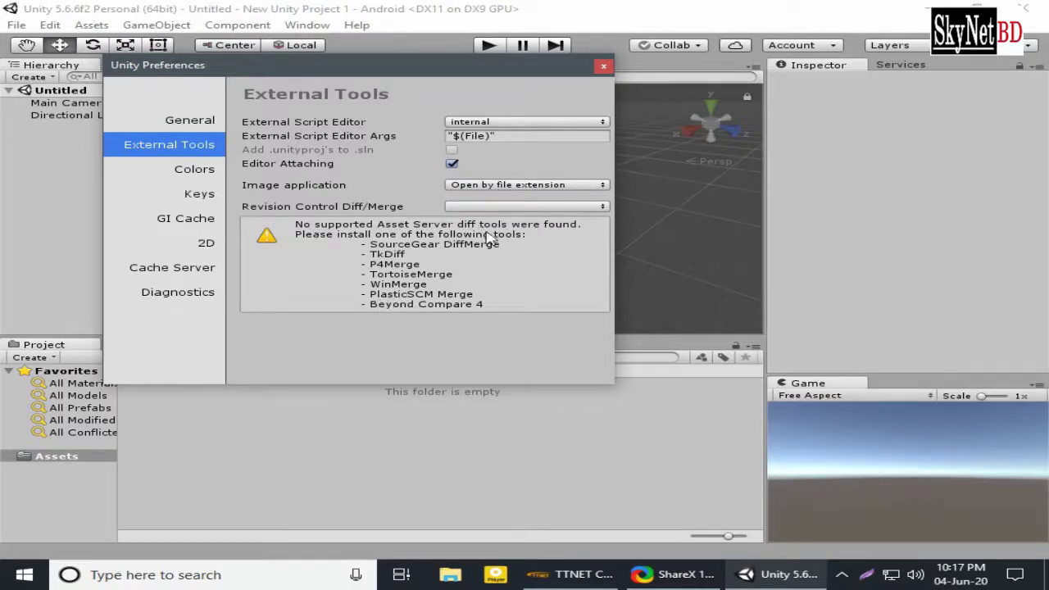
left_click(185, 171)
left_click(186, 144)
left_click(188, 127)
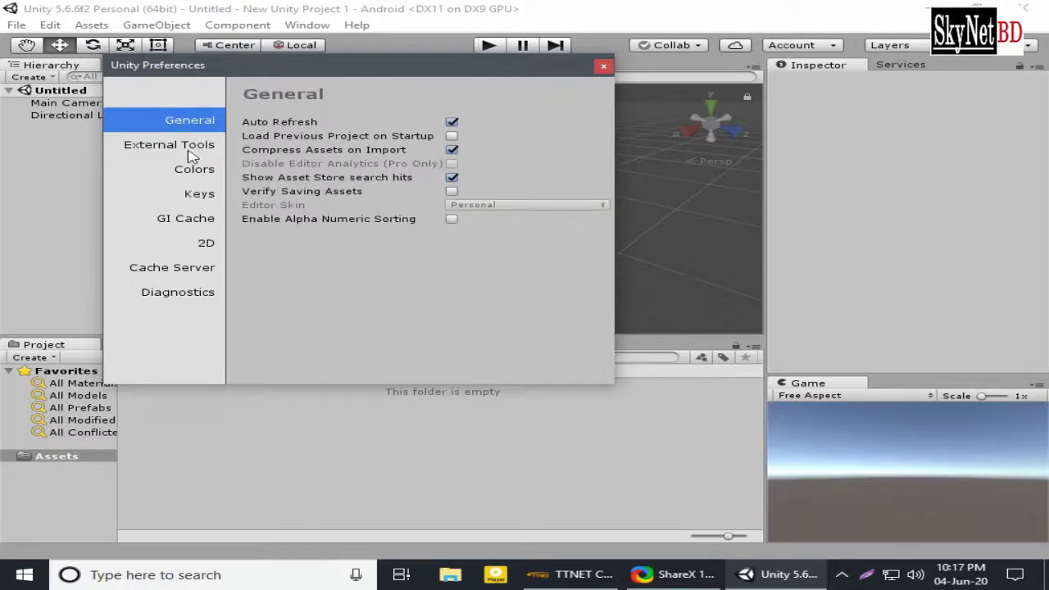
left_click(187, 151)
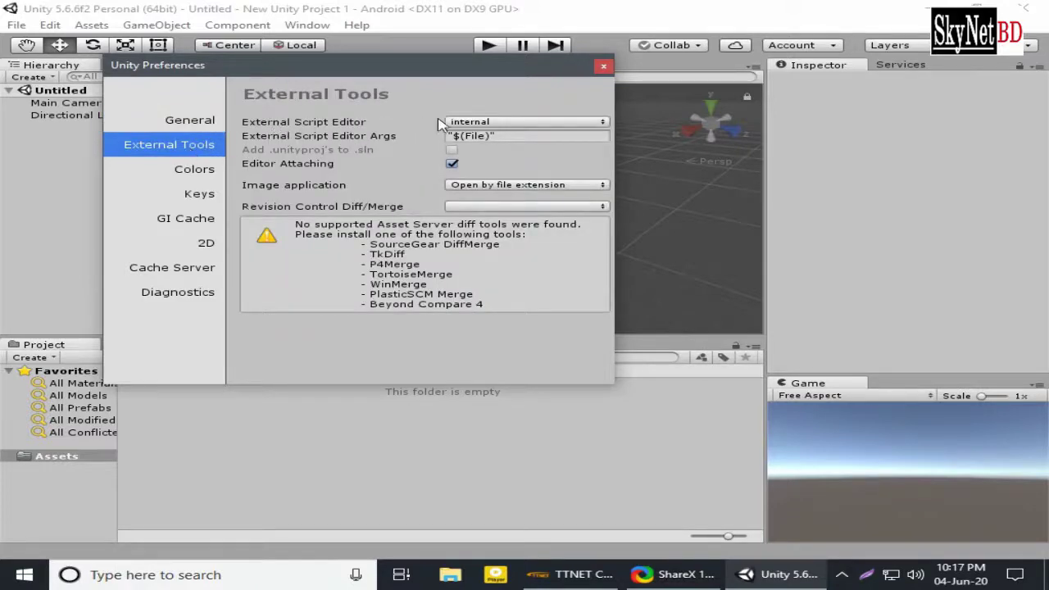
left_click(544, 121)
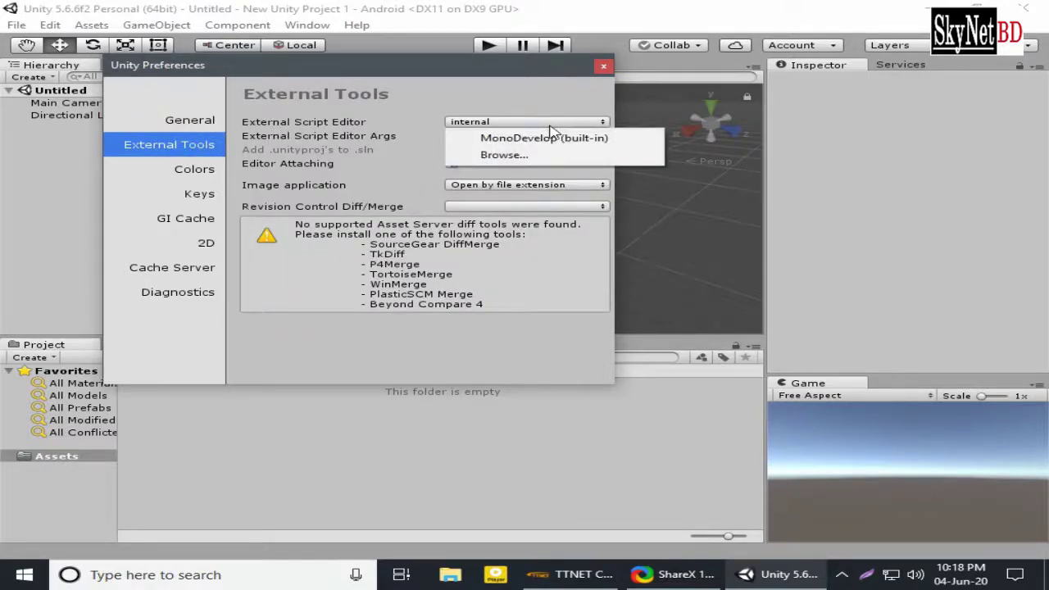
left_click(434, 244)
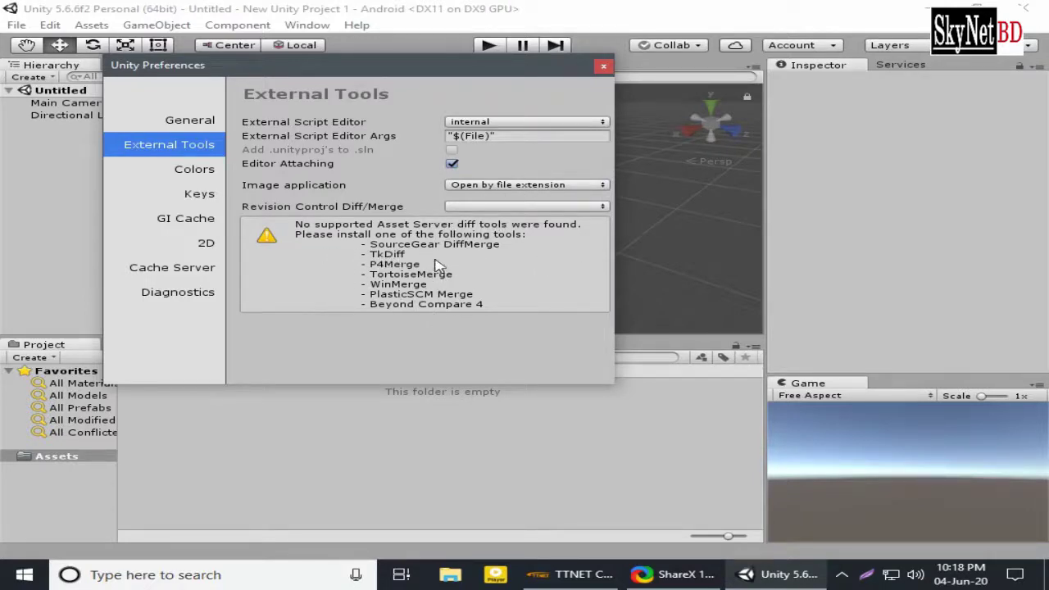
Close Preferences, quit Unity with Alt+F4, and refresh the desktop
left_click(602, 70)
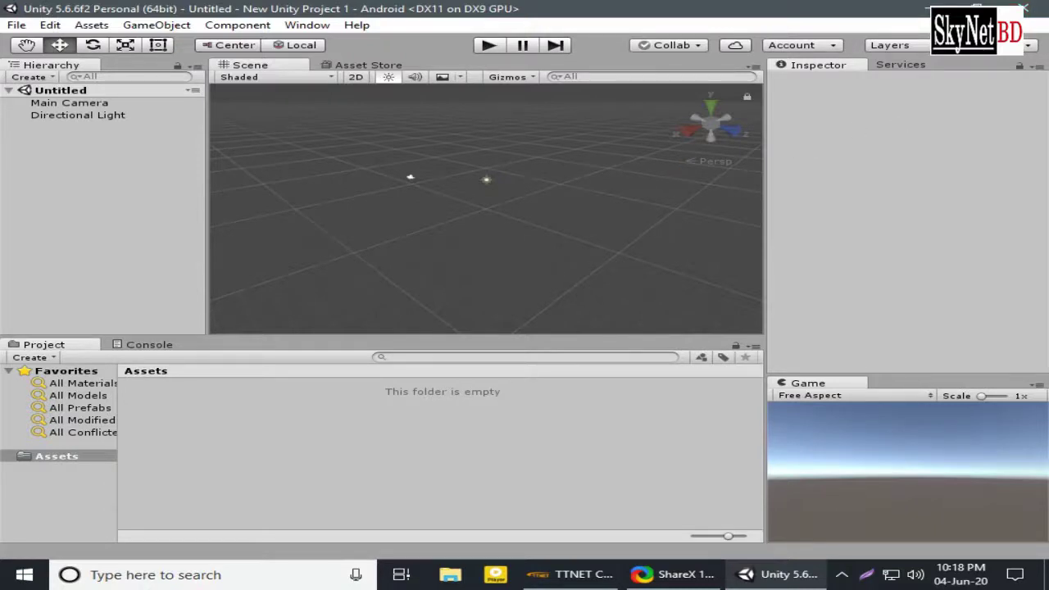
key("alt+F4")
right_click(344, 47)
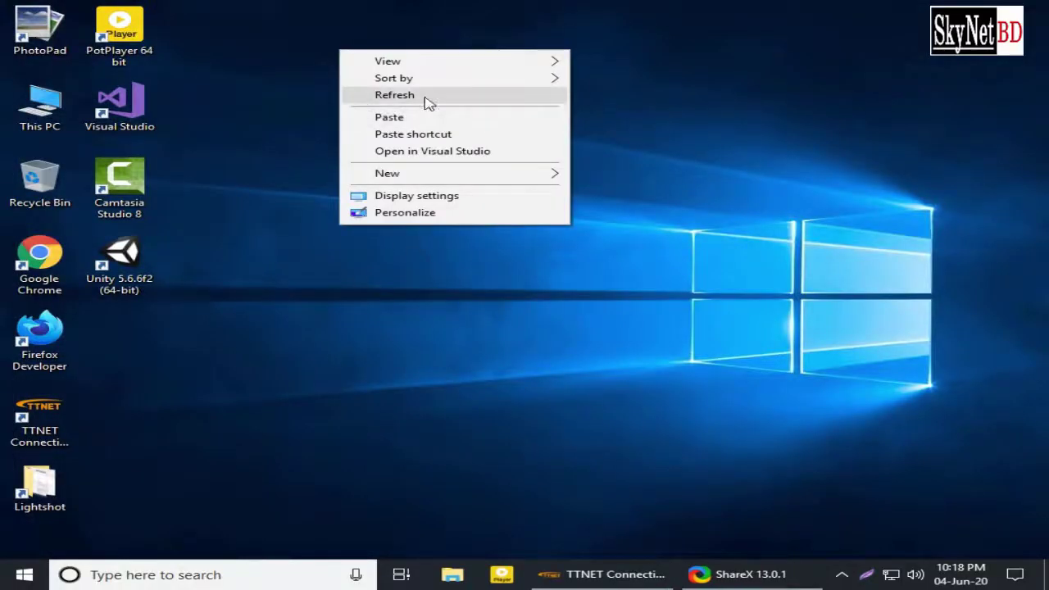